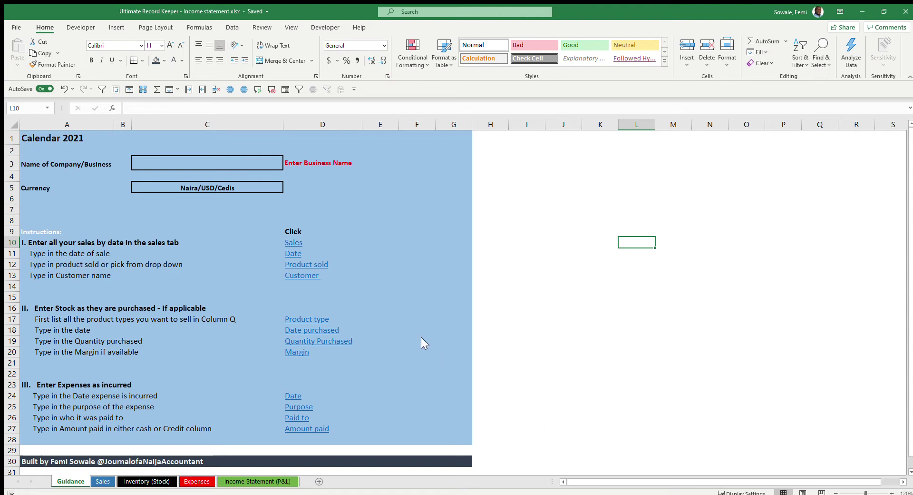
Browse the Sales, Inventory (Stock) and Expenses sheets, ending on the empty 2021 Income Statement (P&L).
left_click(234, 281)
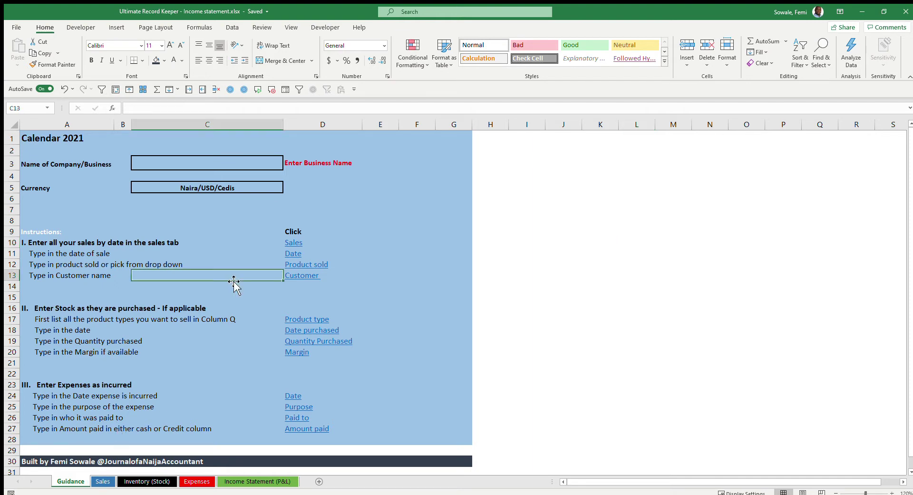
left_click(102, 481)
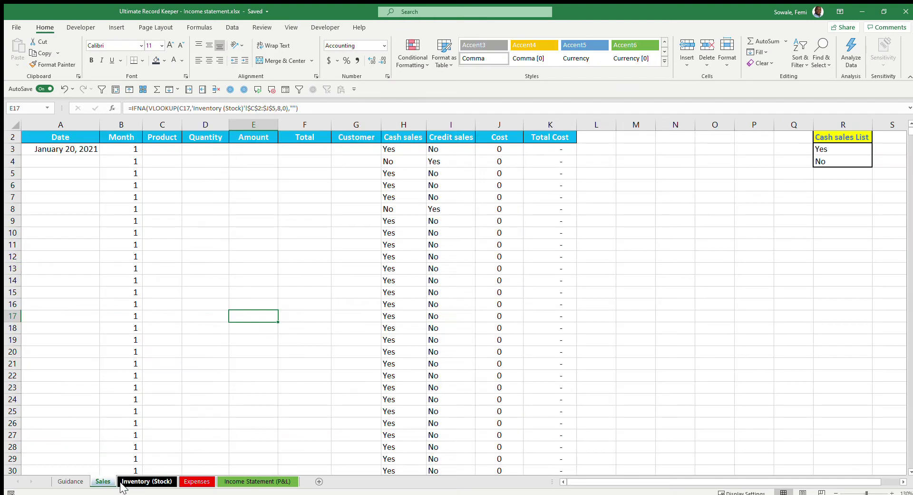
left_click(159, 481)
left_click(199, 481)
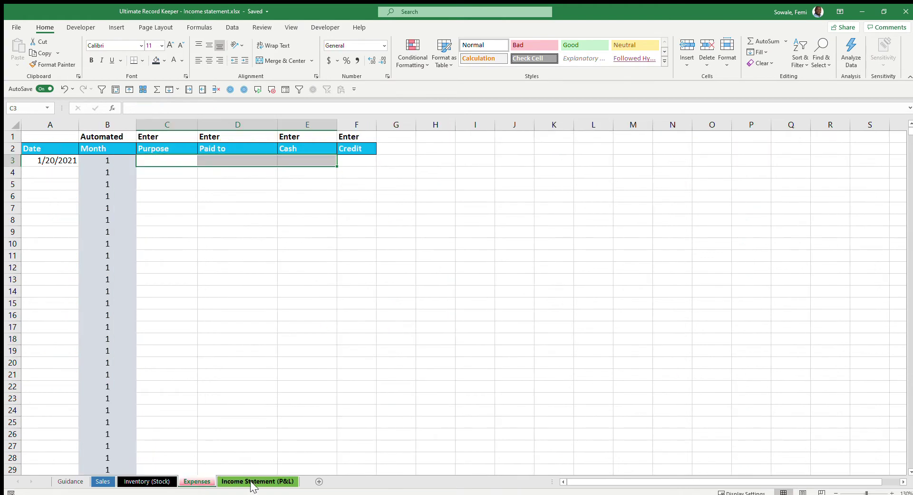
left_click(256, 481)
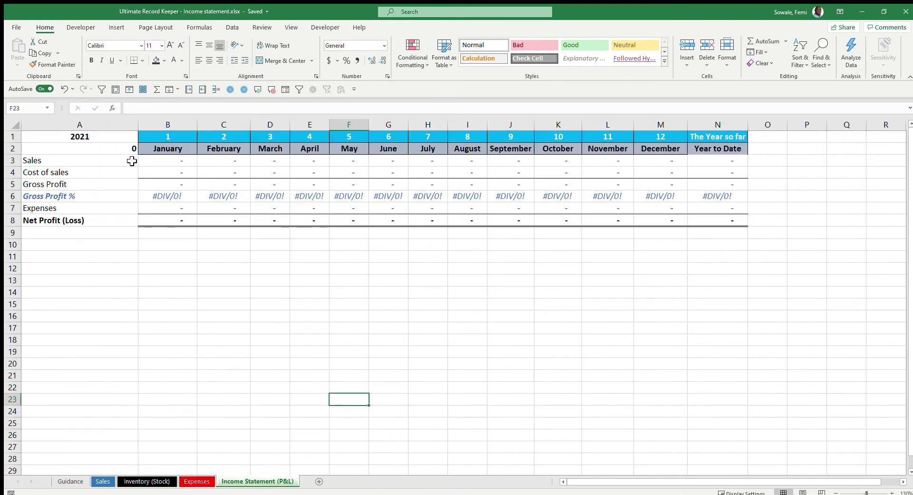
Check that January Net Profit in B8 is =+B5-B7, then go back to the Guidance sheet.
left_click(61, 481)
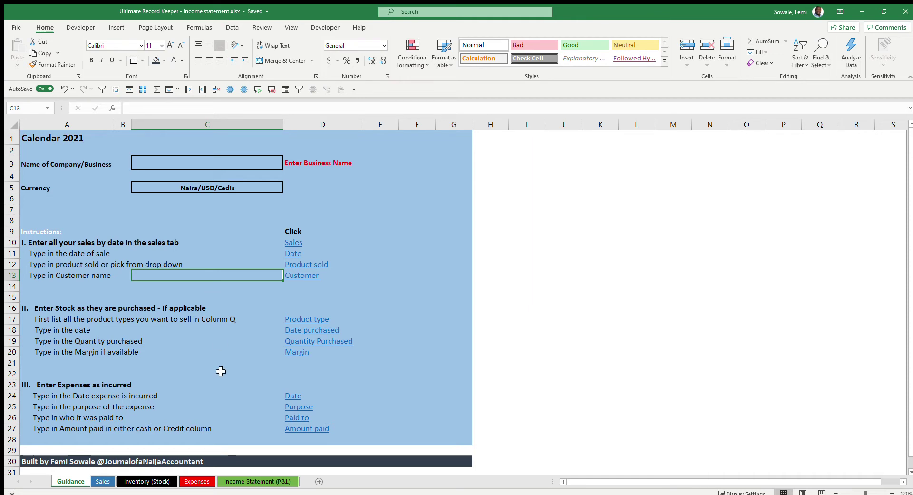
left_click(247, 482)
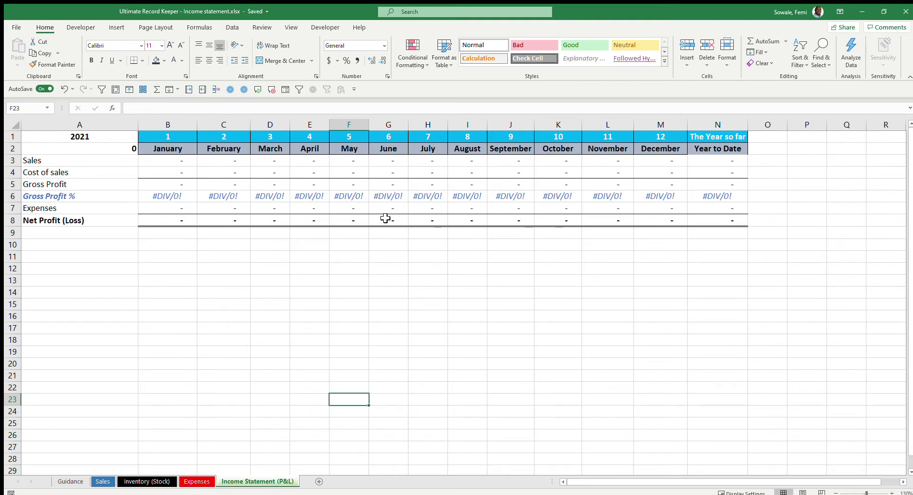
left_click(180, 221)
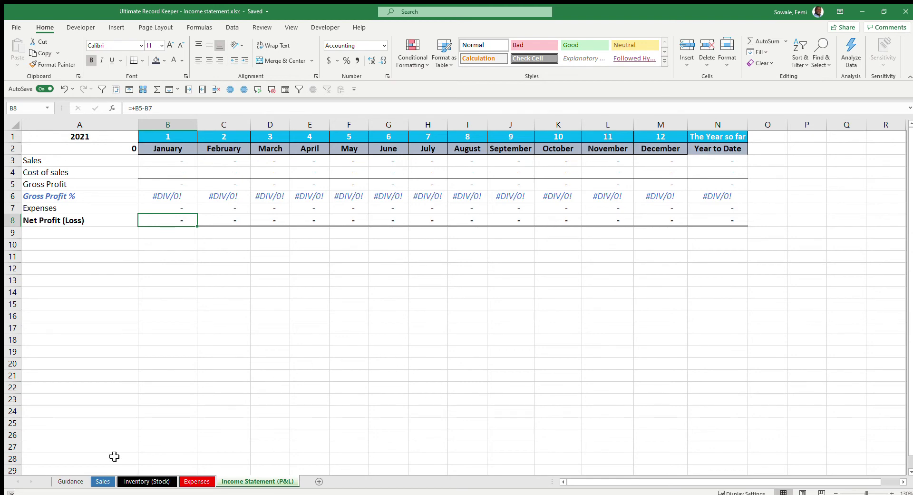
left_click(74, 481)
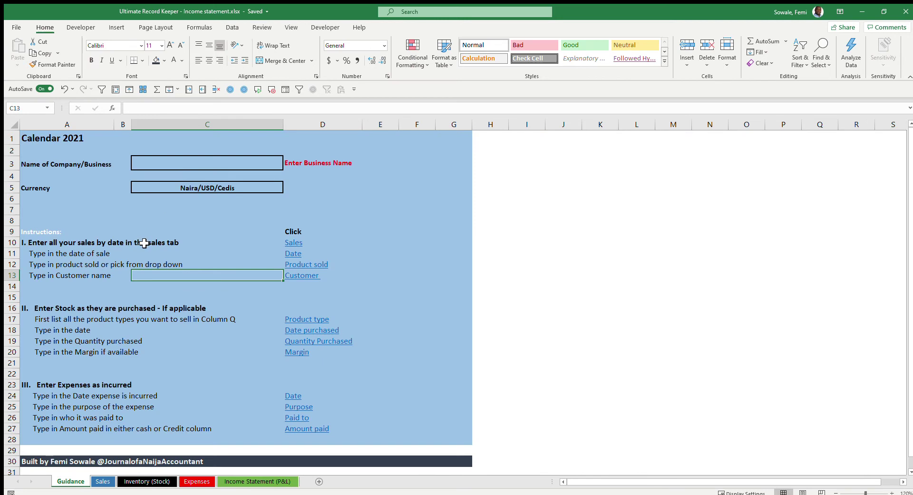
Enter Showie Ltd. as the business name in C3 and verify it appears in the Income Statement's A2.
left_click(206, 165)
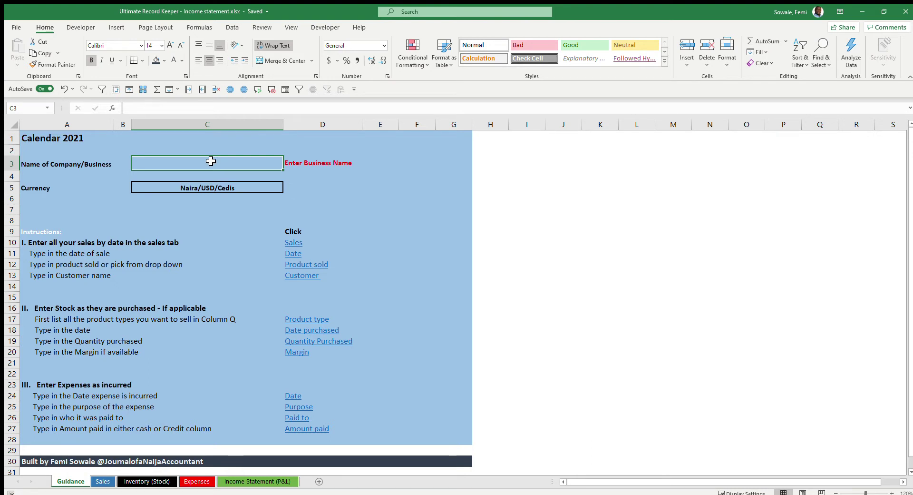
type("Showie L")
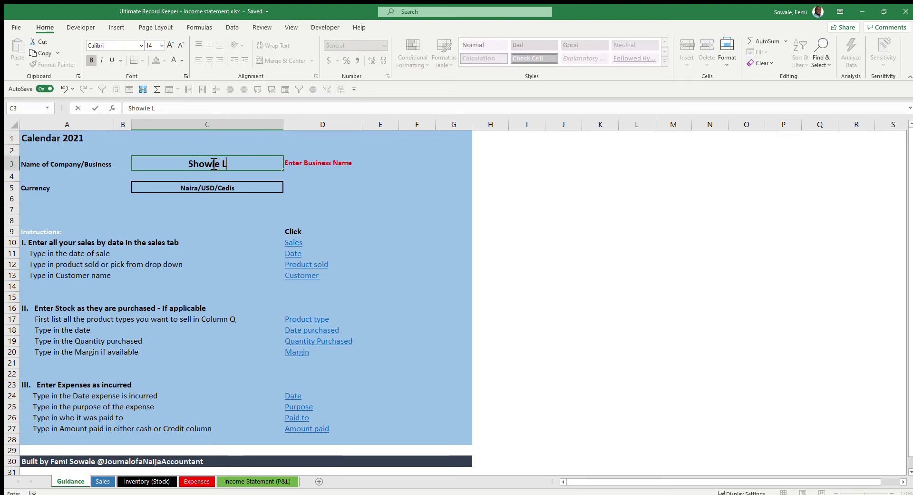
type("td.")
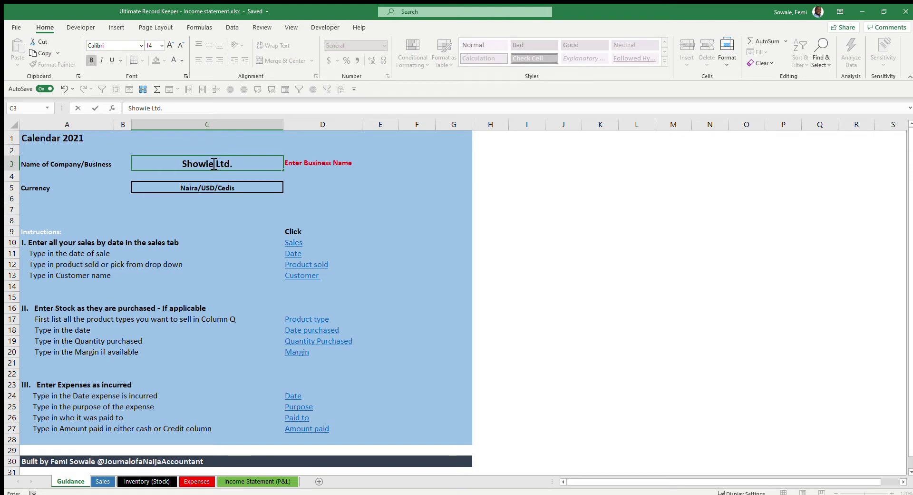
left_click(418, 220)
left_click(199, 162)
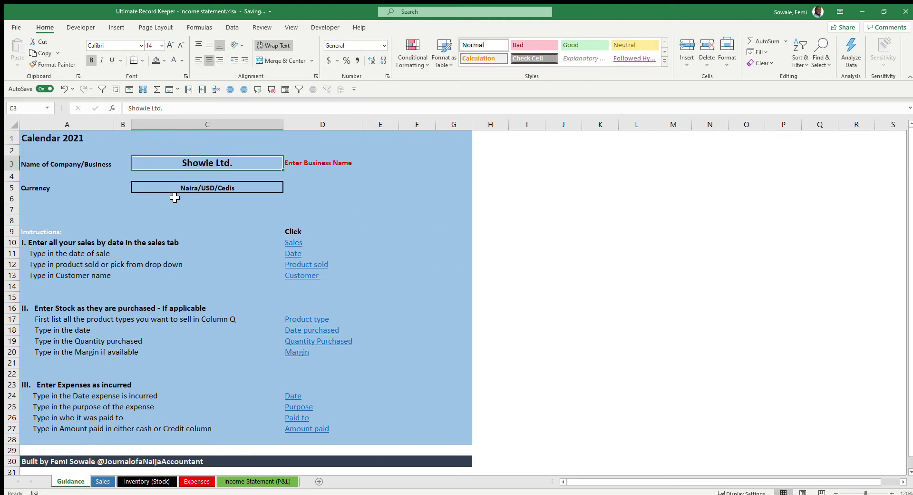
left_click(255, 481)
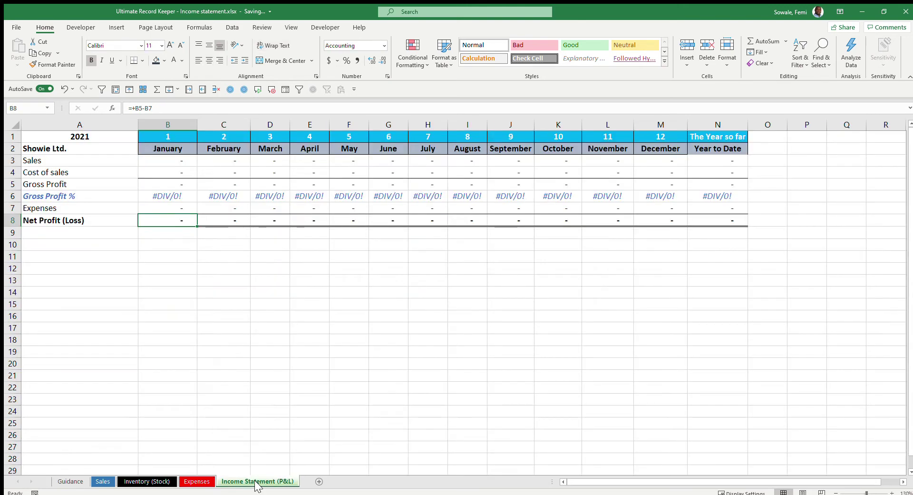
left_click(49, 151)
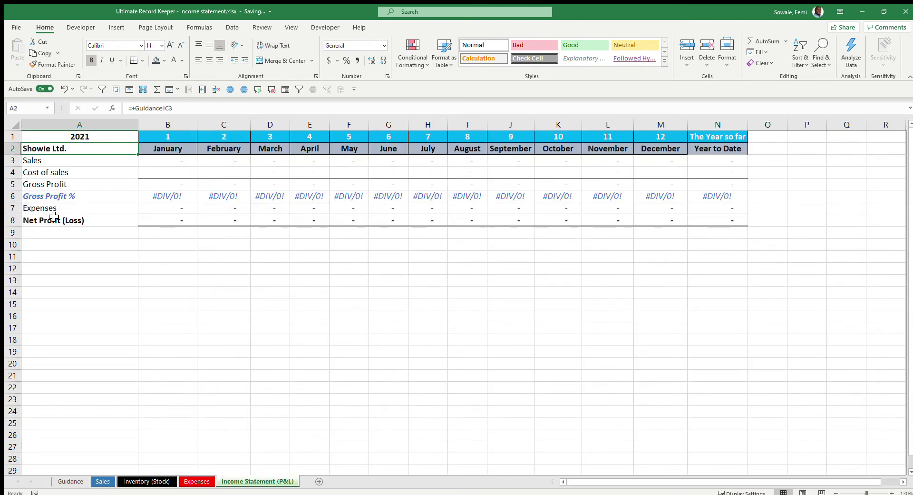
left_click(73, 482)
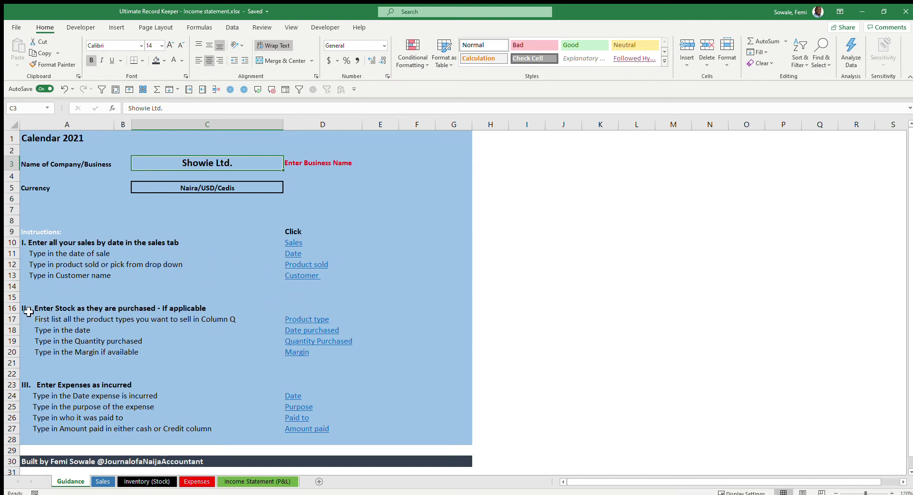
left_click(28, 233)
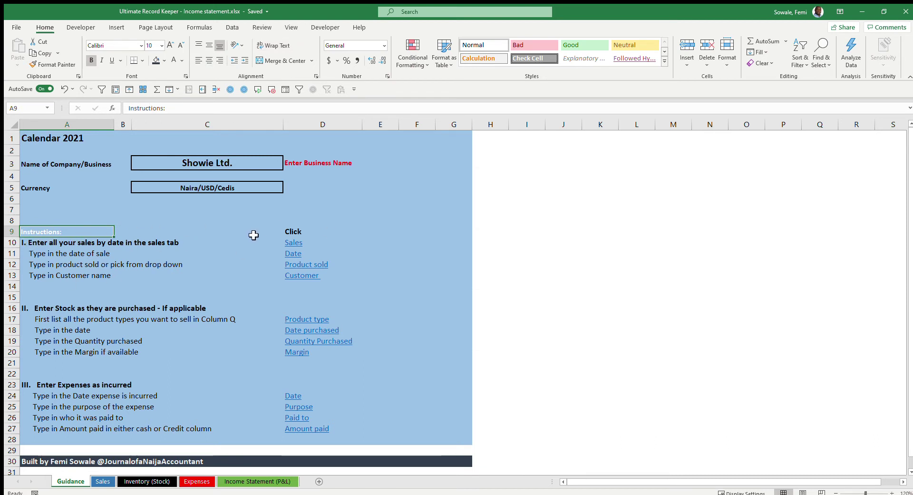
left_click(31, 245)
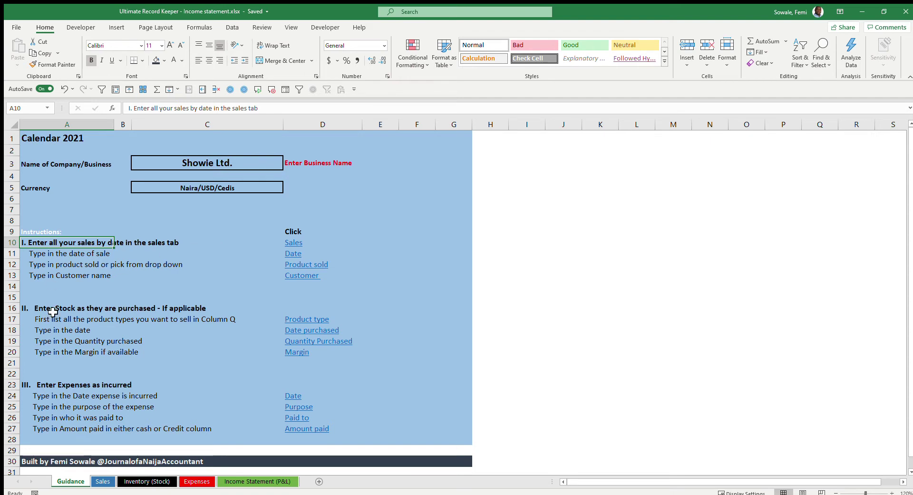
left_click(38, 308)
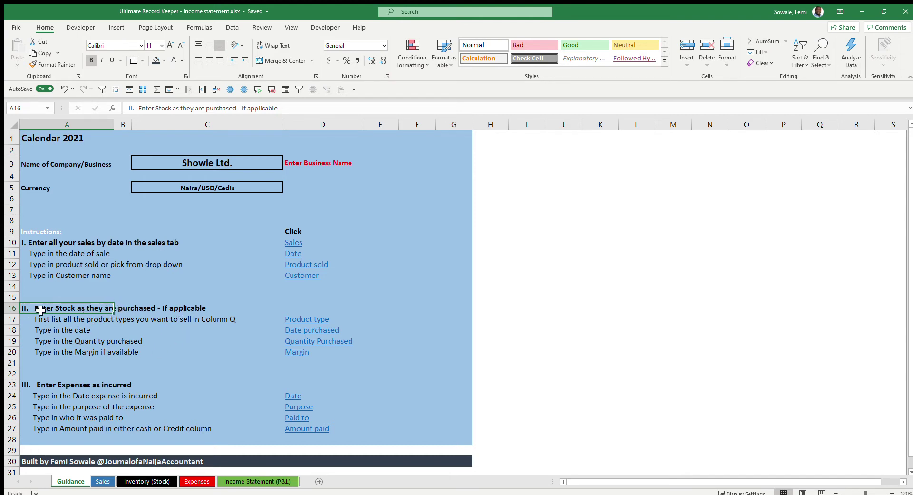
left_click(311, 323)
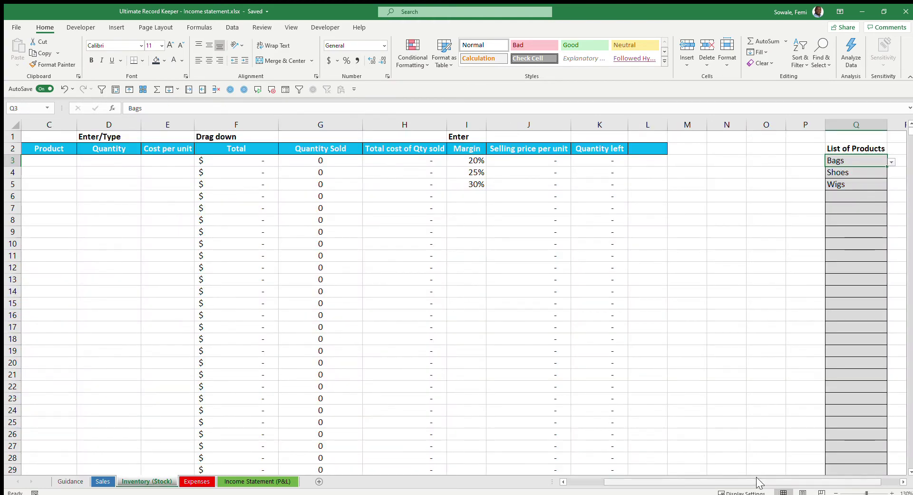
Clear the sample products Bags, Shoes and Wigs from the Inventory product list.
scroll(790, 479, "right", 1)
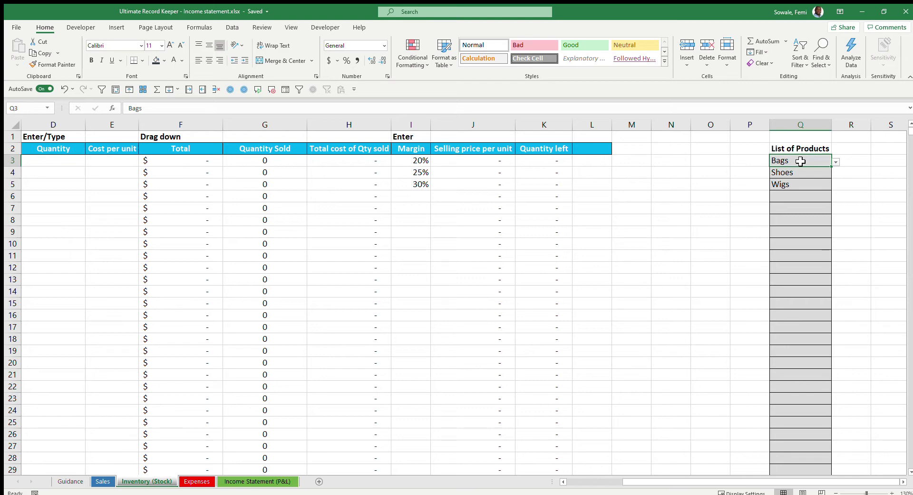
key("Delete")
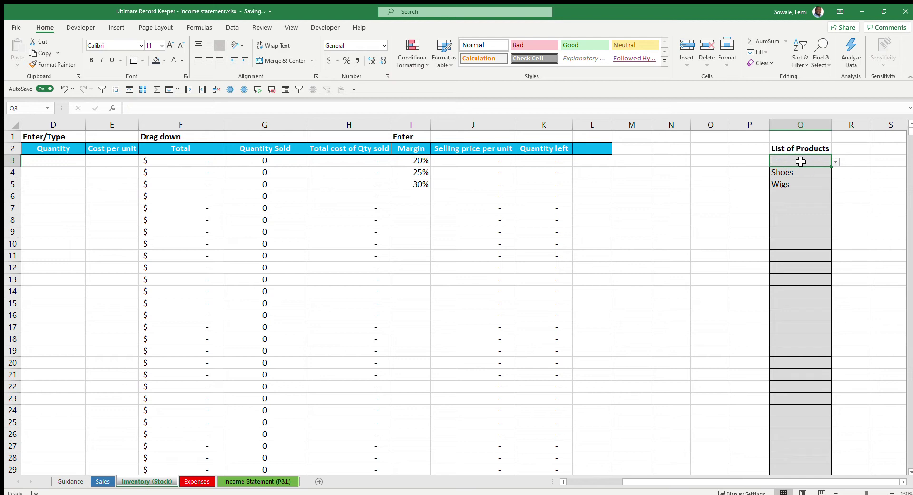
key("Down")
key("Delete")
key("Down")
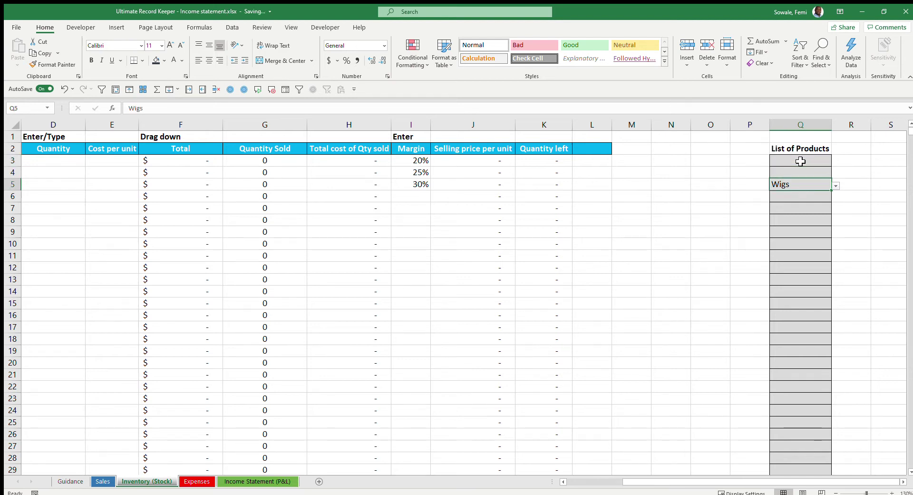
key("Delete")
key("Up")
key("Up")
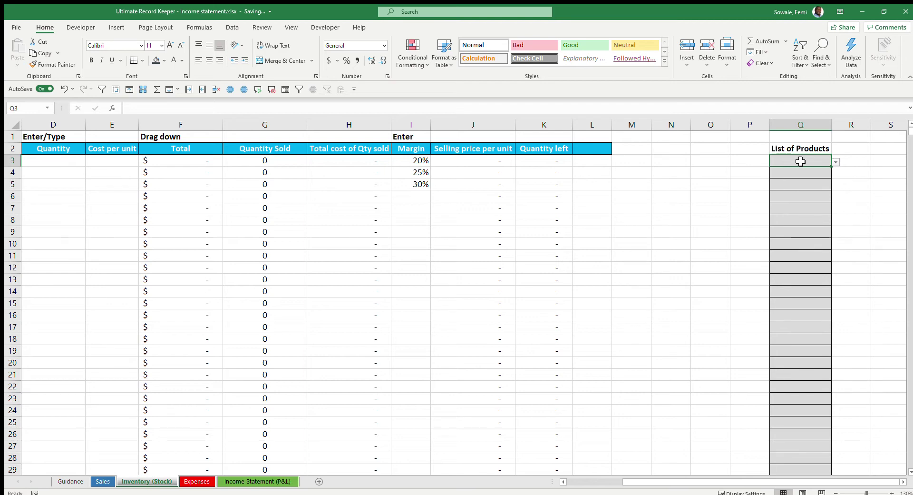
Enter the products 5 alive, Fanta, Coke and Sprite in Q3:Q6.
type("5 alive")
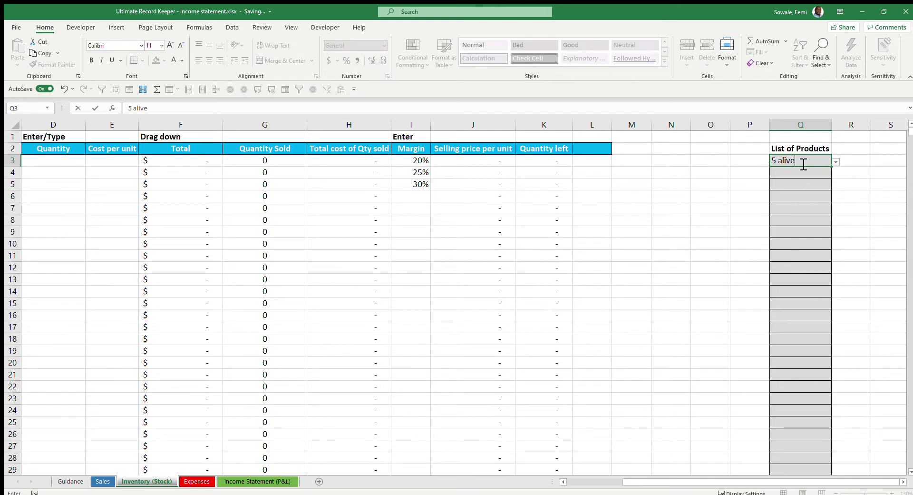
key("Return")
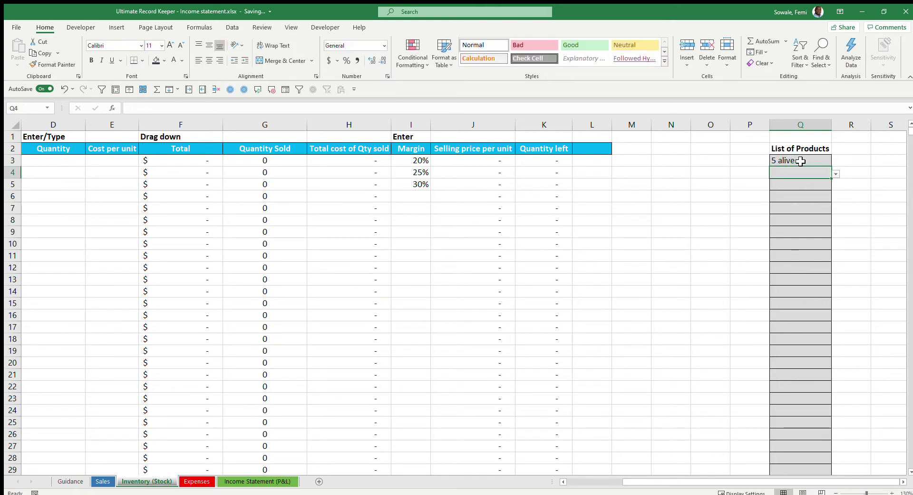
type("Fanta")
key("Return")
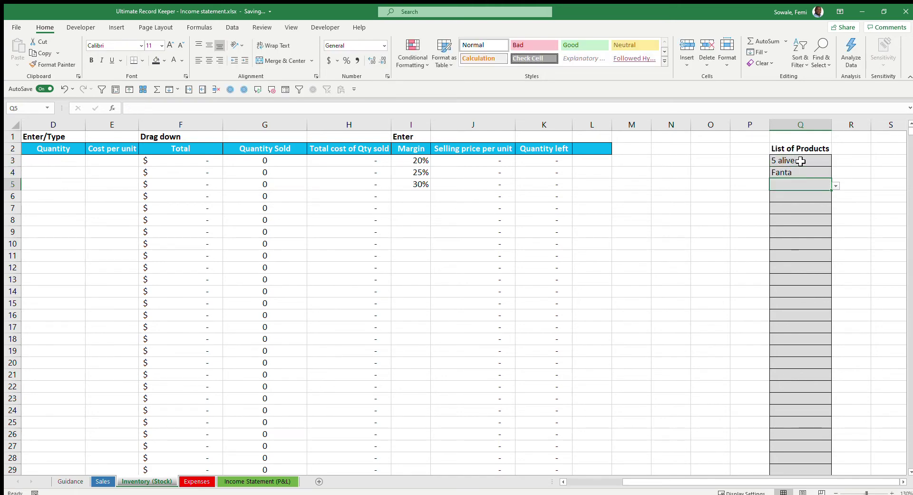
type("Coke")
key("Return")
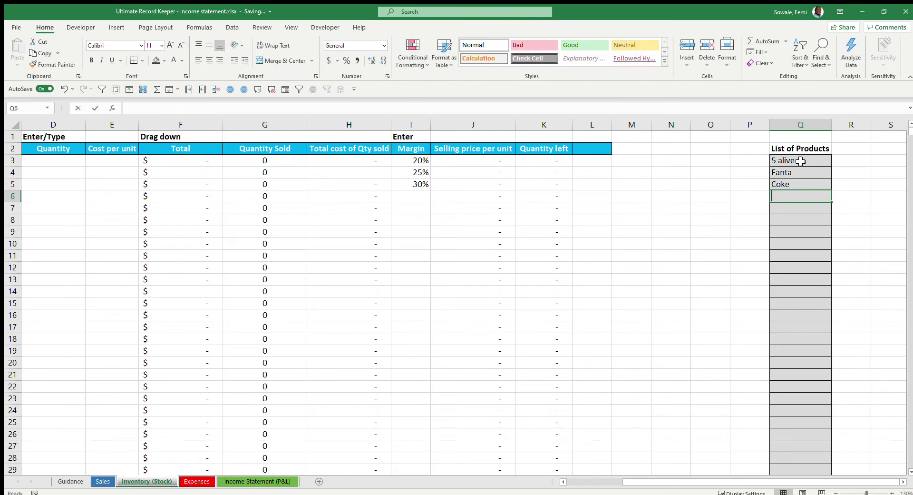
type("Sprite")
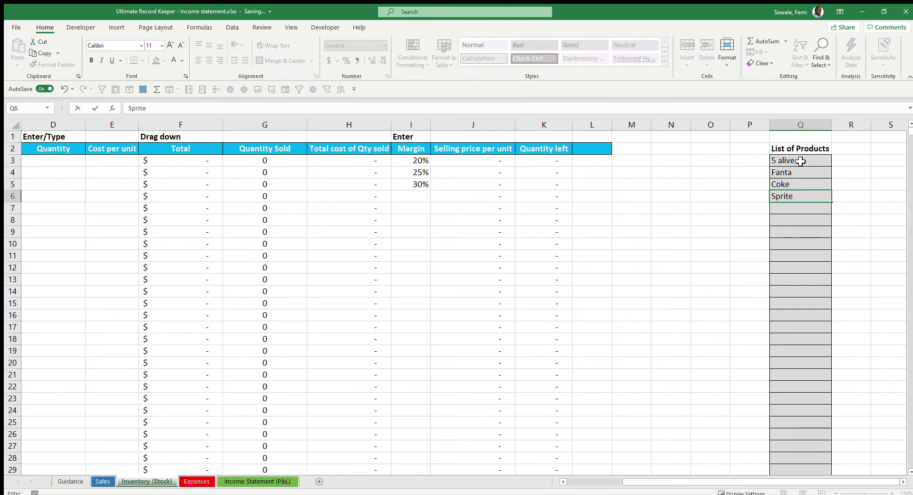
key("Return")
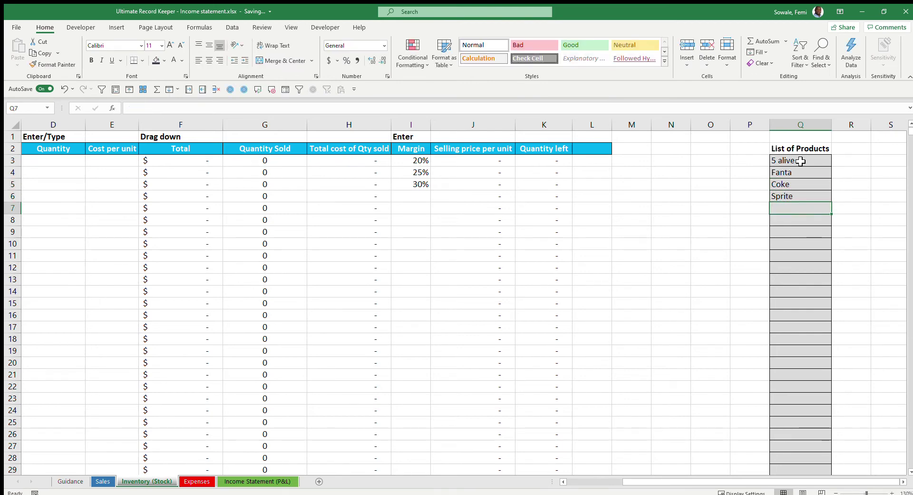
key("Up")
key("Up")
key("Up")
key("Up")
key("Up")
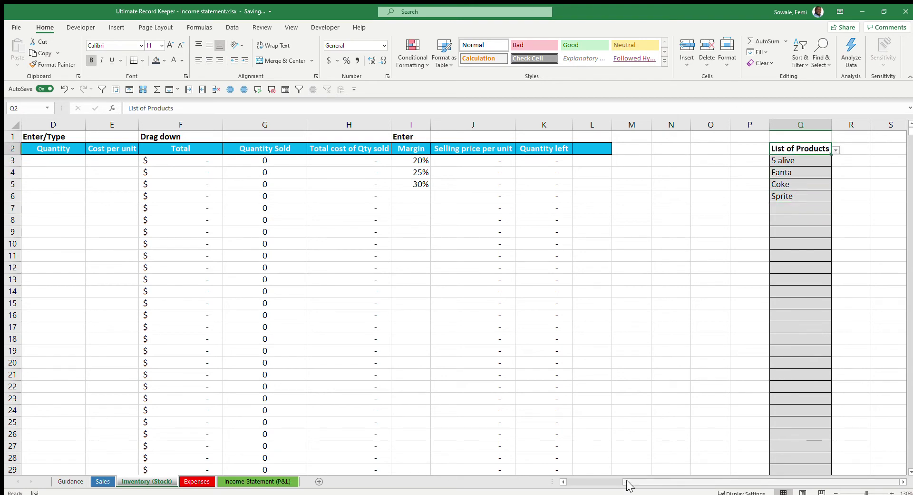
left_click_drag(628, 482, 571, 482)
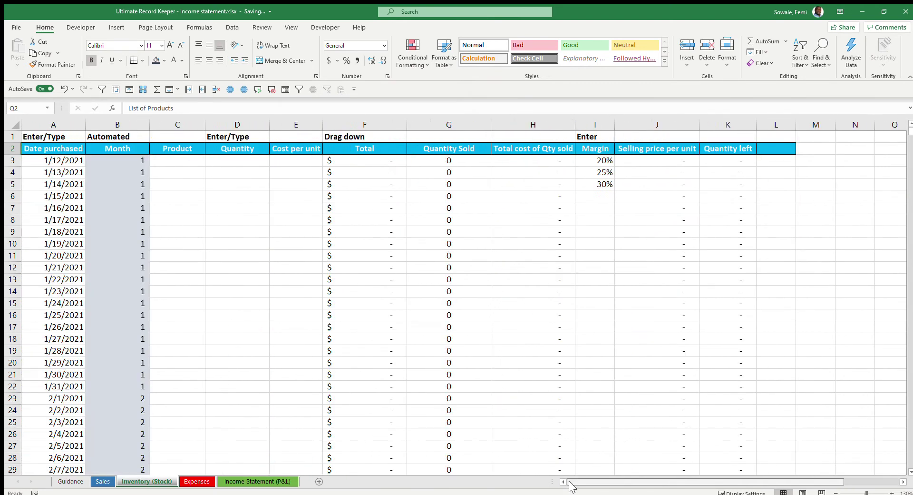
Enter a stock purchase in row 3: product 5 alive, quantity 20, cost per unit 100.
left_click(186, 161)
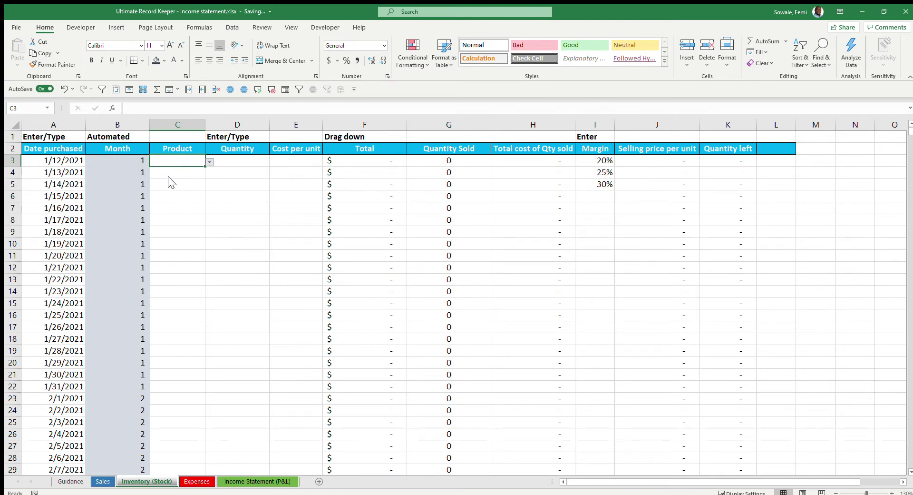
type("5 alive")
left_click(42, 160)
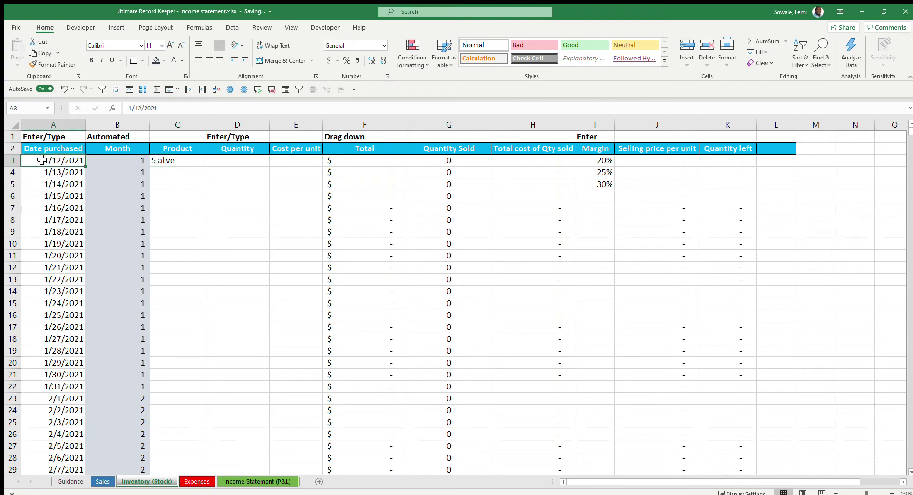
left_click(163, 161)
left_click(234, 160)
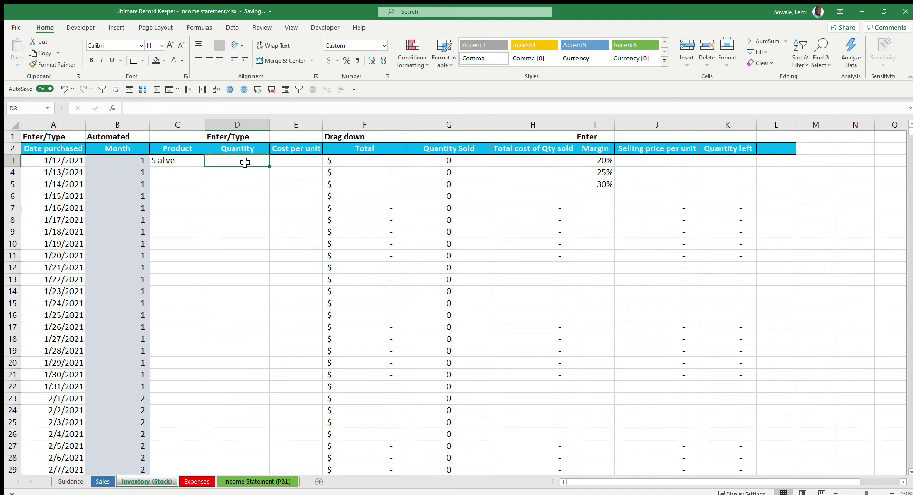
type("20")
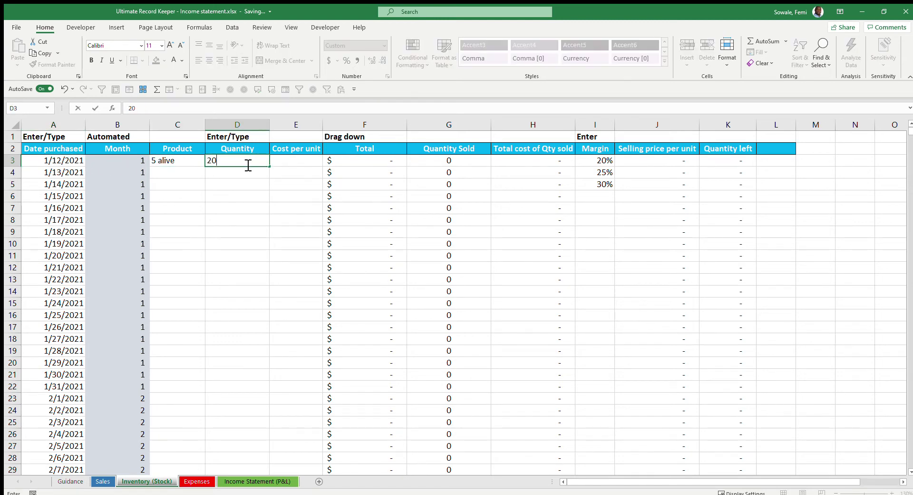
key("Tab")
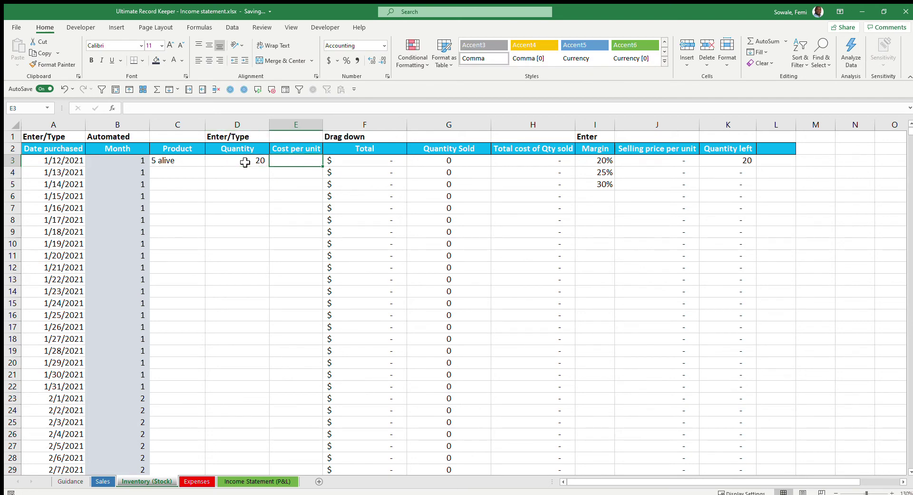
type("100")
key("Return")
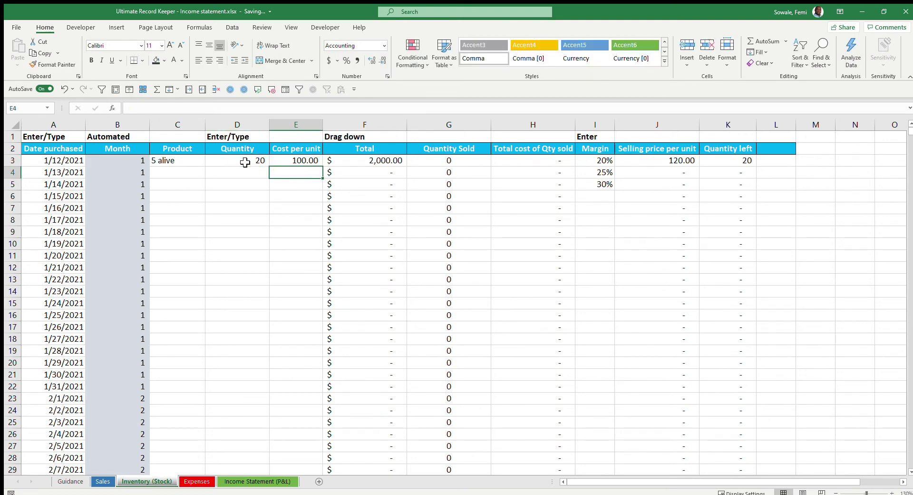
Review row 3's Total, Quantity Sold and Total cost of Qty sold formulas.
key("Up")
key("Right")
key("Right")
key("Left")
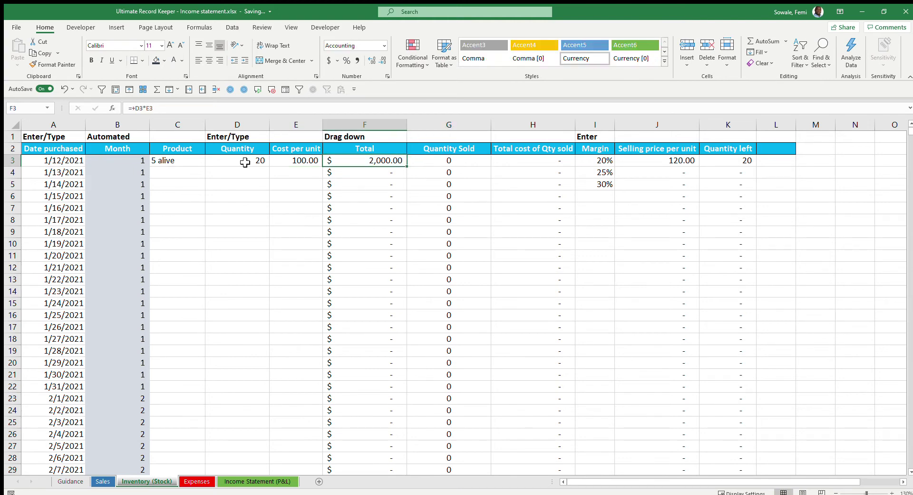
key("Right")
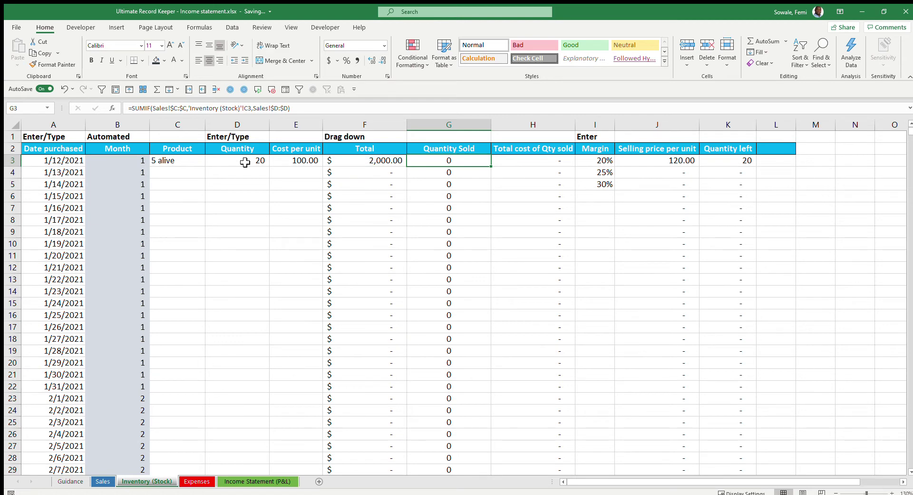
key("Right")
key("Right")
key("Right")
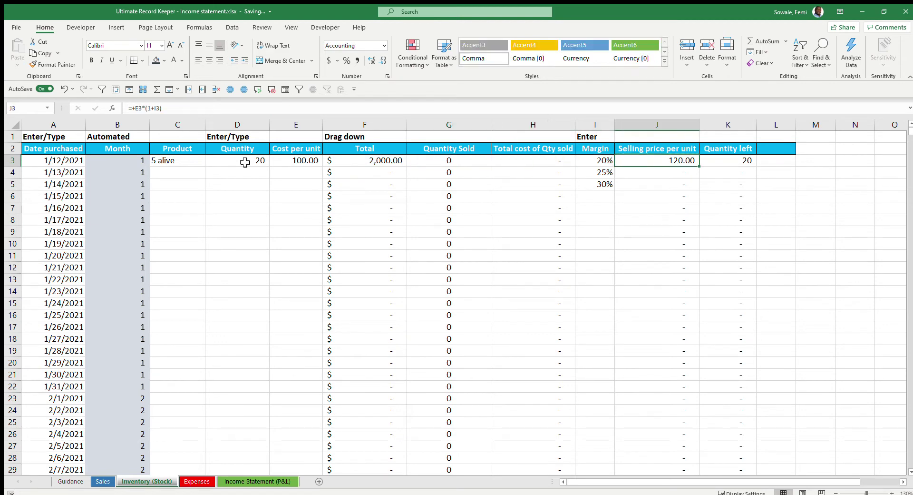
key("Left")
key("Left")
key("Left")
key("Left")
key("Left")
key("Left")
key("Left")
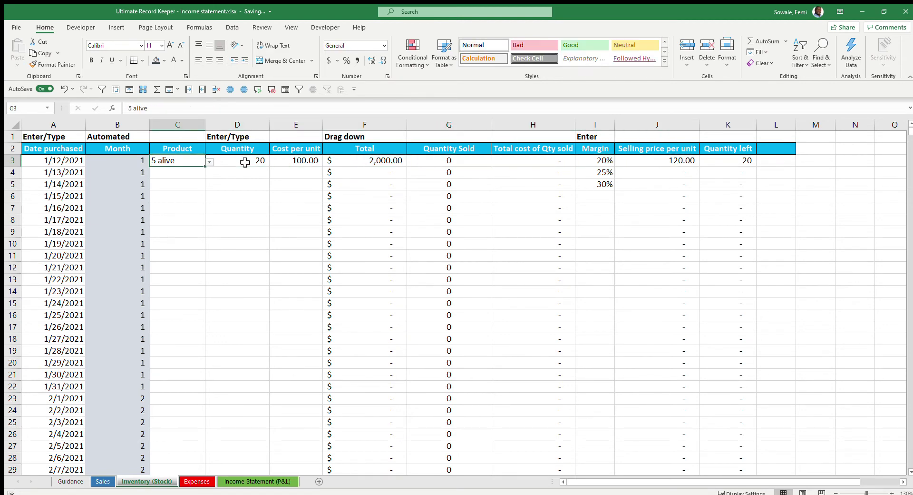
key("Right")
key("Right")
key("Left")
key("Left")
key("Right")
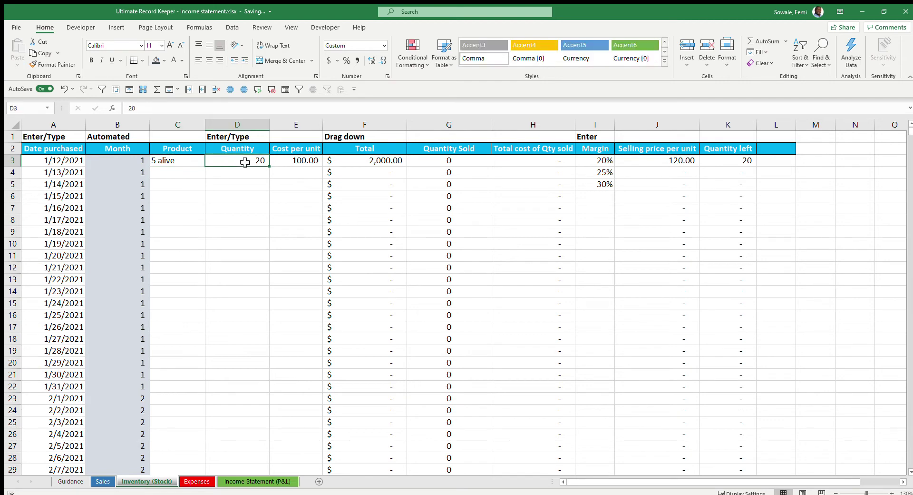
key("Right")
key("Right")
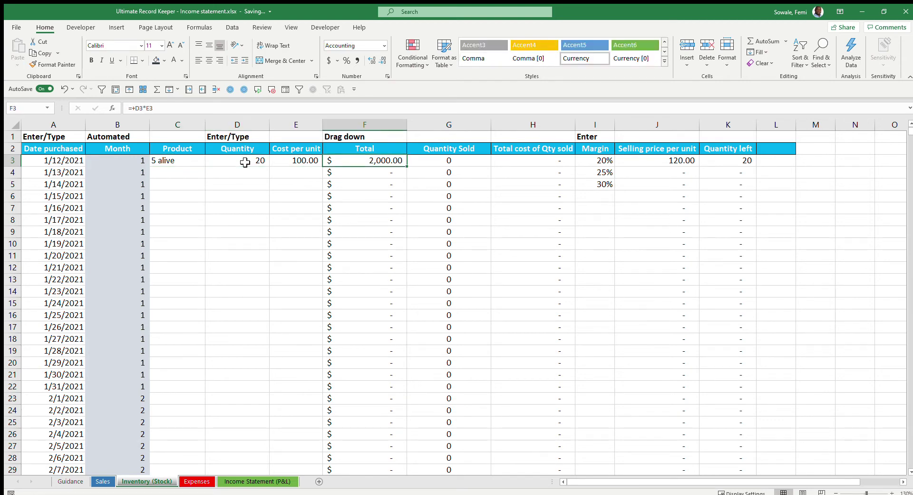
key("Left")
key("Right")
Inspect January Gross Profit in B5, then view the Guidance sheet's instruction for entering sales.
left_click(260, 480)
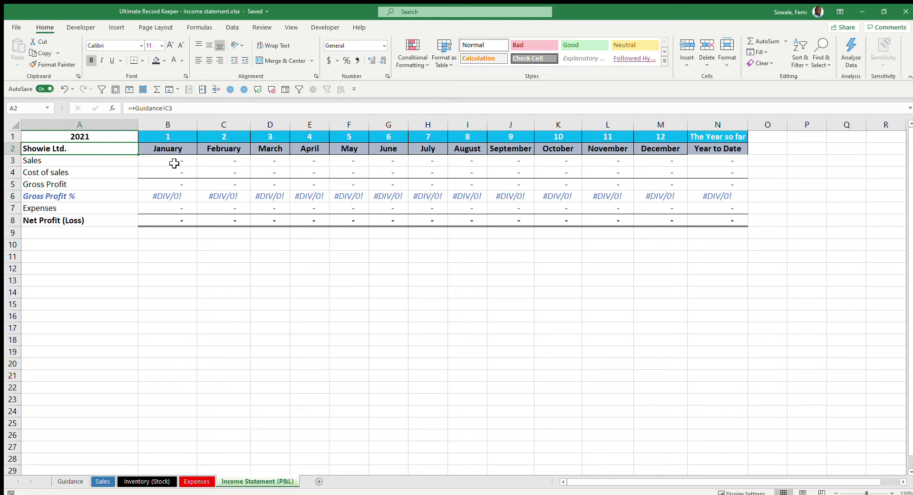
left_click(171, 186)
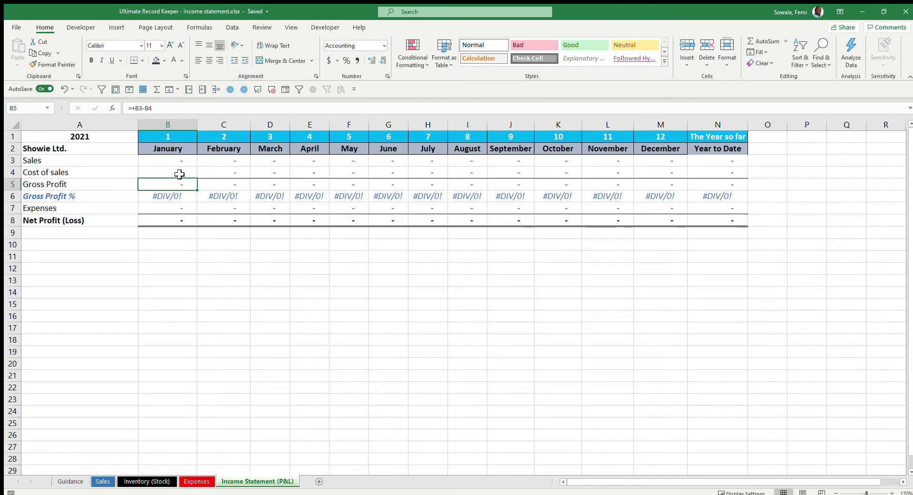
left_click(148, 481)
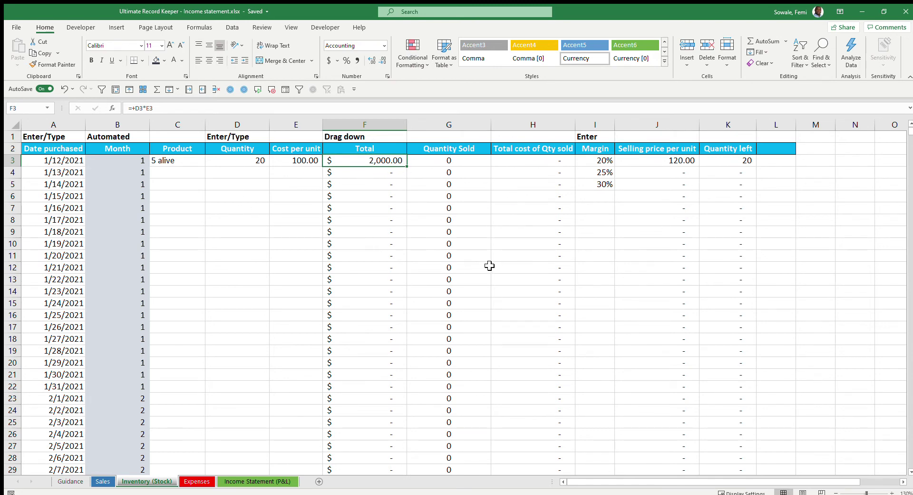
left_click(70, 481)
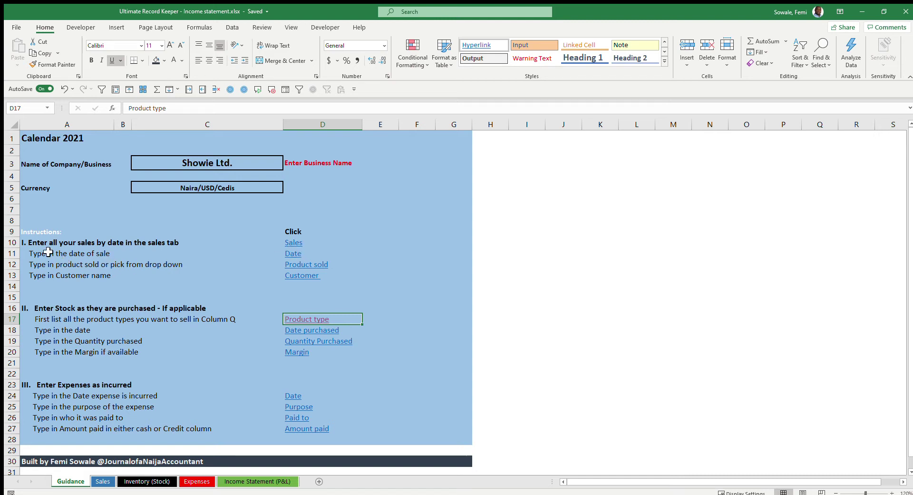
left_click(35, 244)
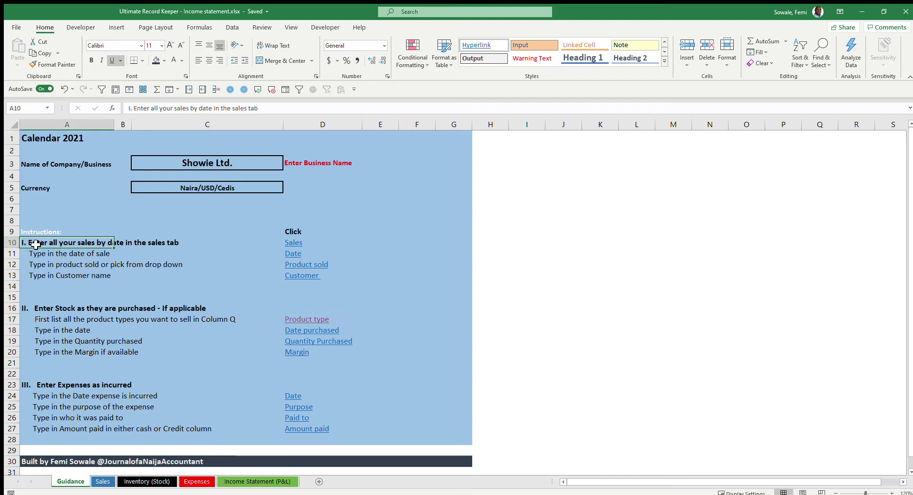
On the Sales sheet, replace the first sale's January 20 date with February 2, 2021.
left_click(298, 245)
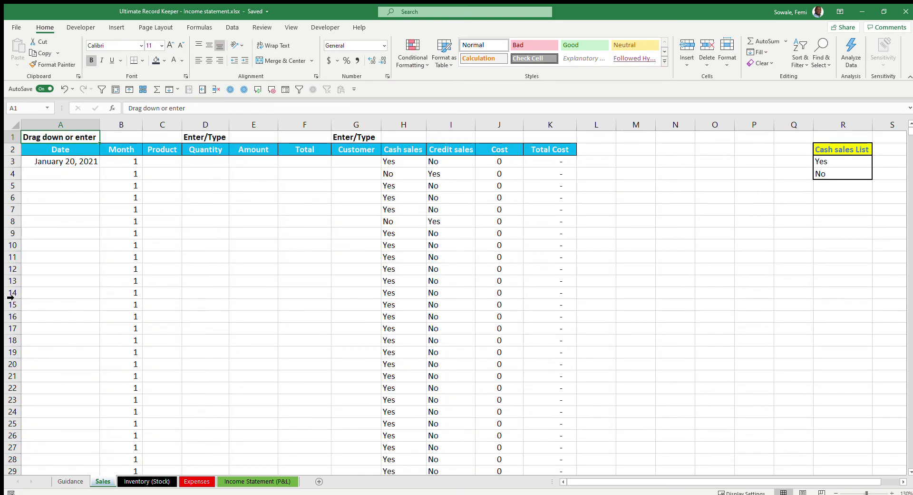
left_click(71, 164)
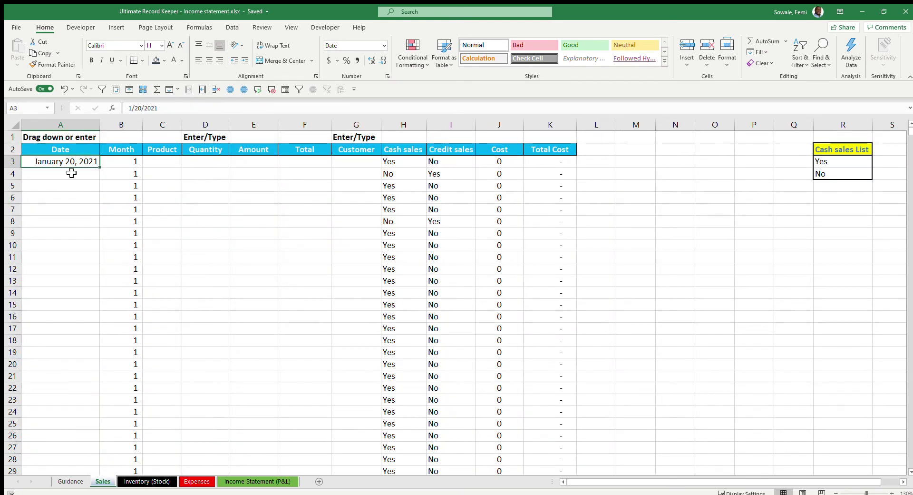
key("Delete")
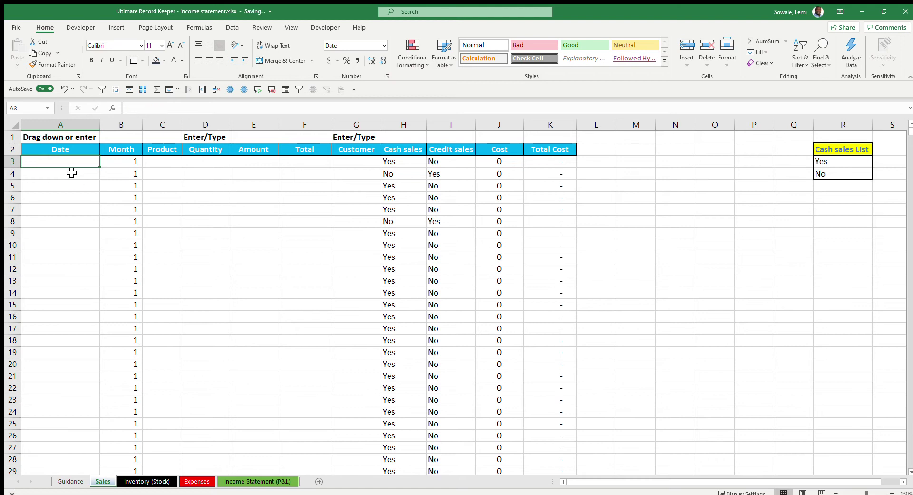
type("028")
key("BackSpace")
type("/")
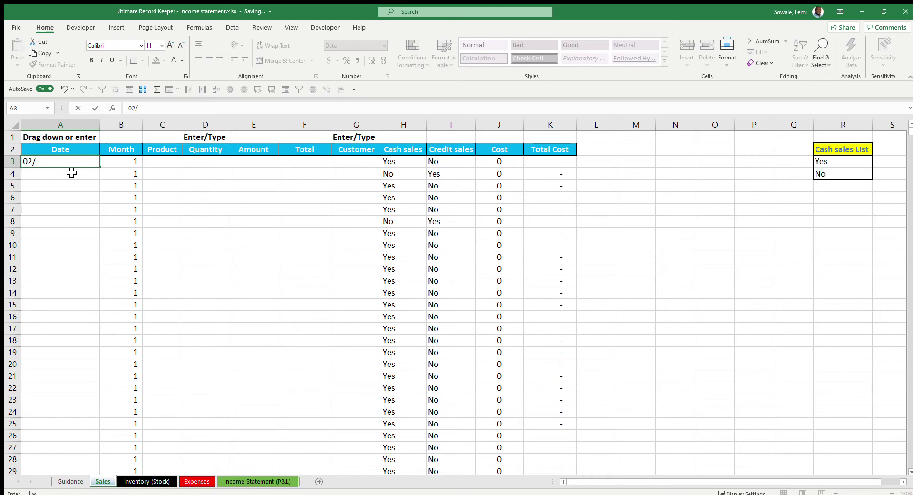
type("2/2020")
key("Return")
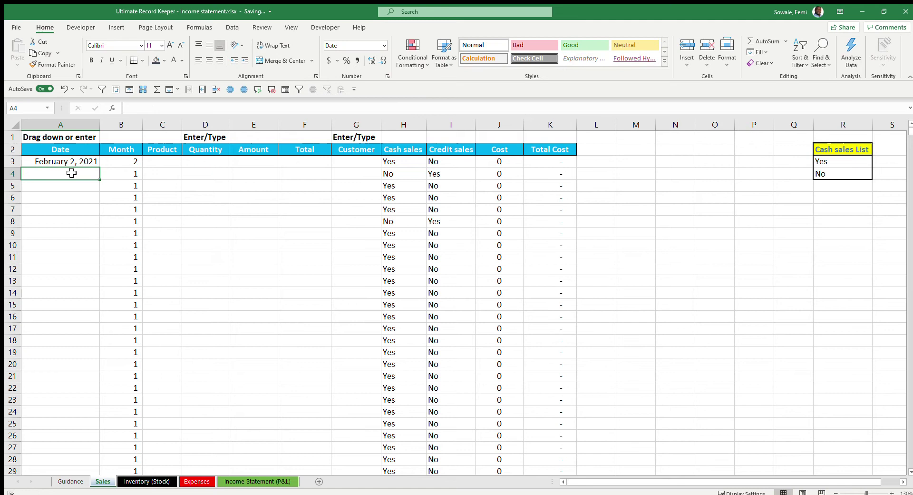
key("Up")
key("Right")
key("Right")
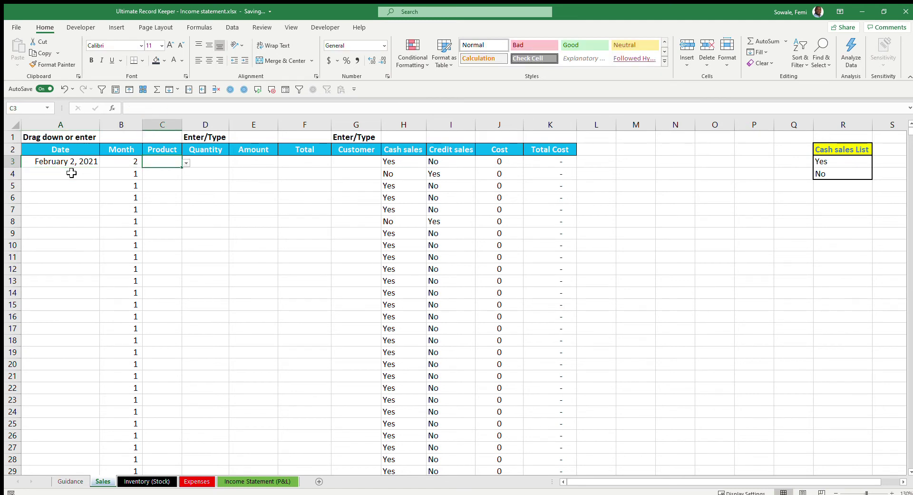
Record 10 units of 5 alive sold with the customer's name, and check the Amount and Total Cost formulas.
left_click(186, 162)
left_click(188, 173)
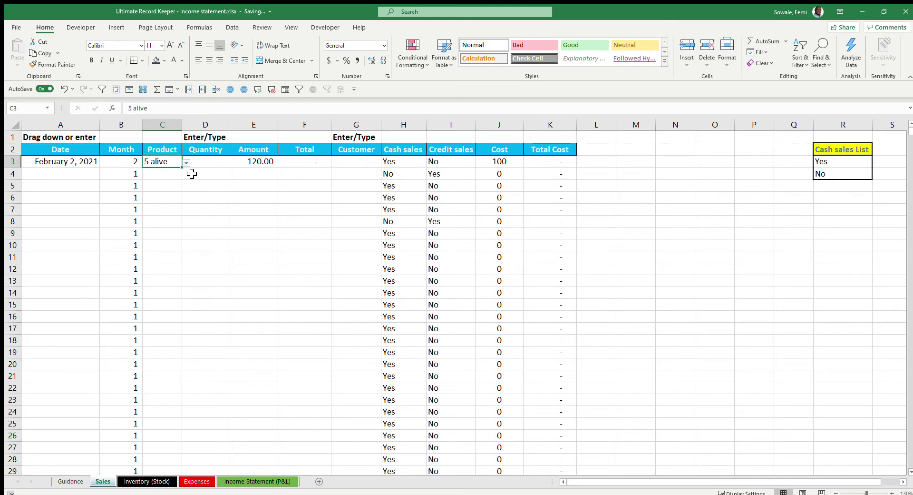
left_click(212, 163)
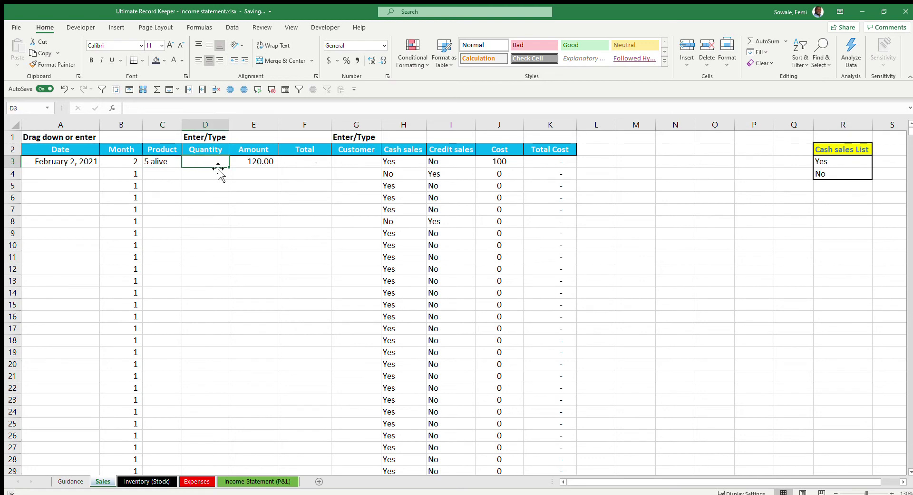
type("10")
key("ctrl+Return")
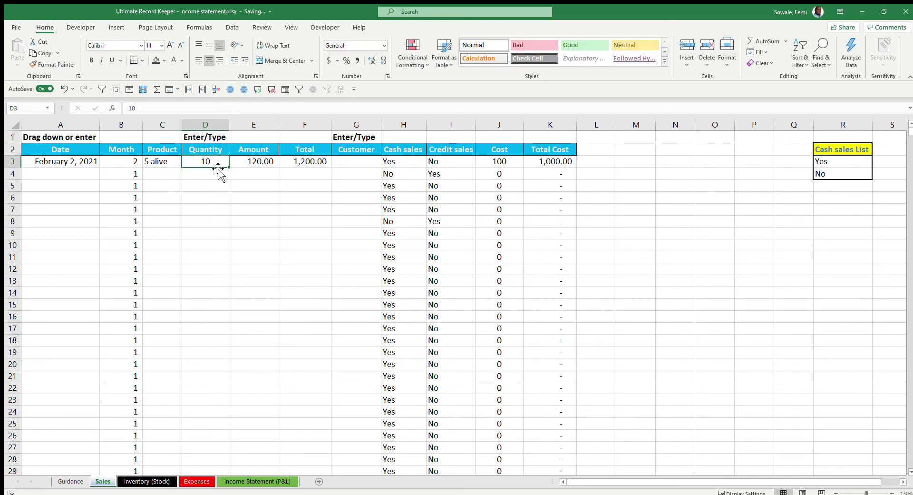
key("Tab")
key("Tab")
key("Tab")
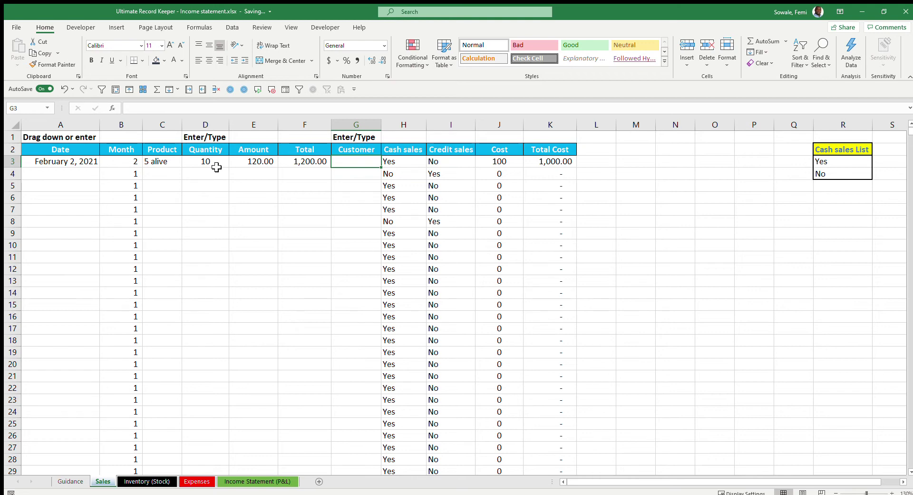
type("Femi")
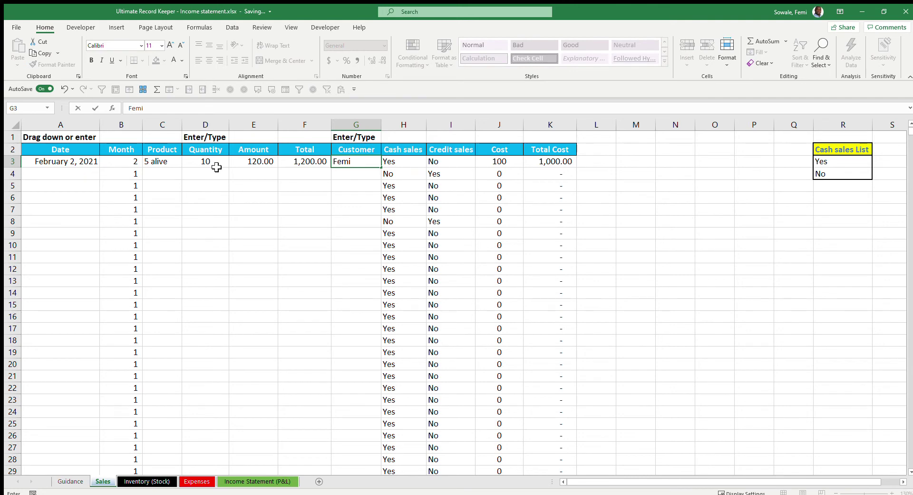
left_click(217, 167)
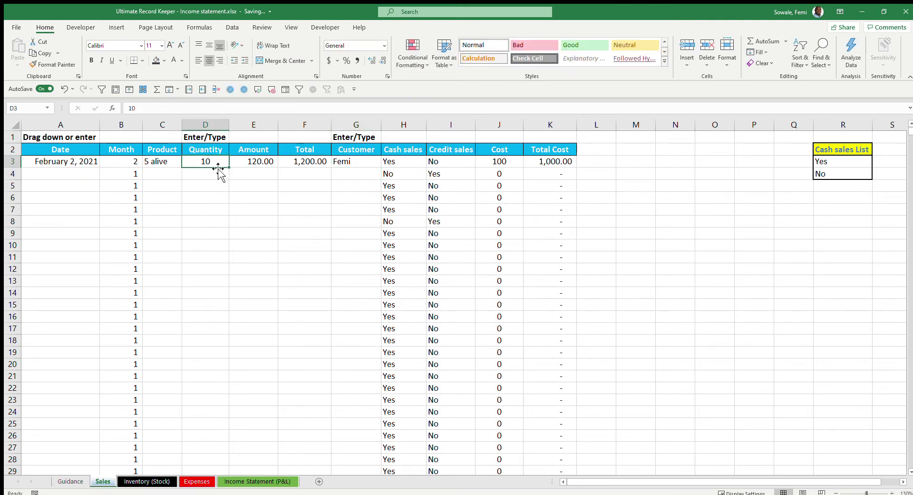
key("Right")
left_click(217, 167)
key("Right")
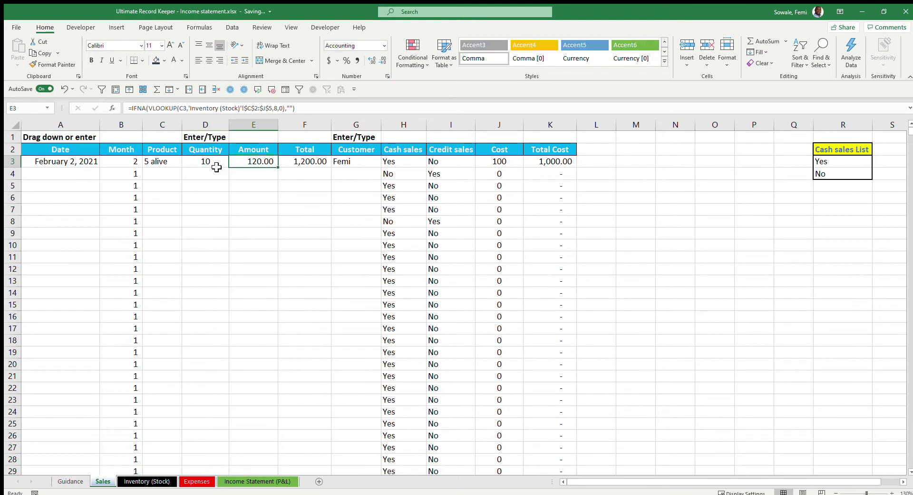
key("Right")
key("Right")
key("Right")
key("Right")
key("Right")
key("Right")
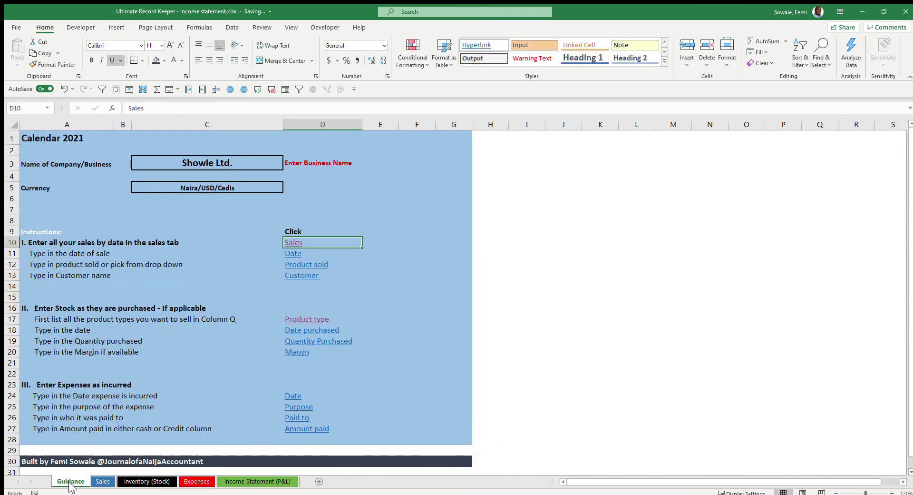
On the Expenses sheet, date the first expense 02/02/2021 with purpose 'Salary - Sales girl'.
left_click(103, 482)
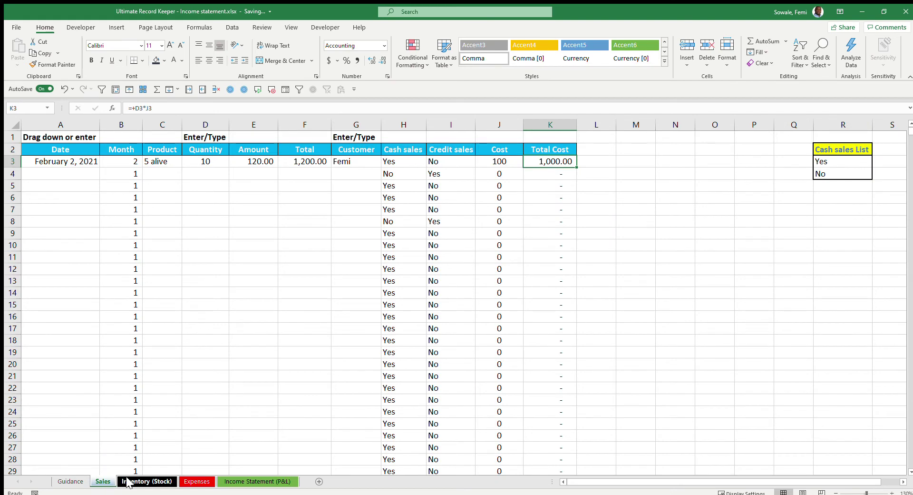
left_click(194, 482)
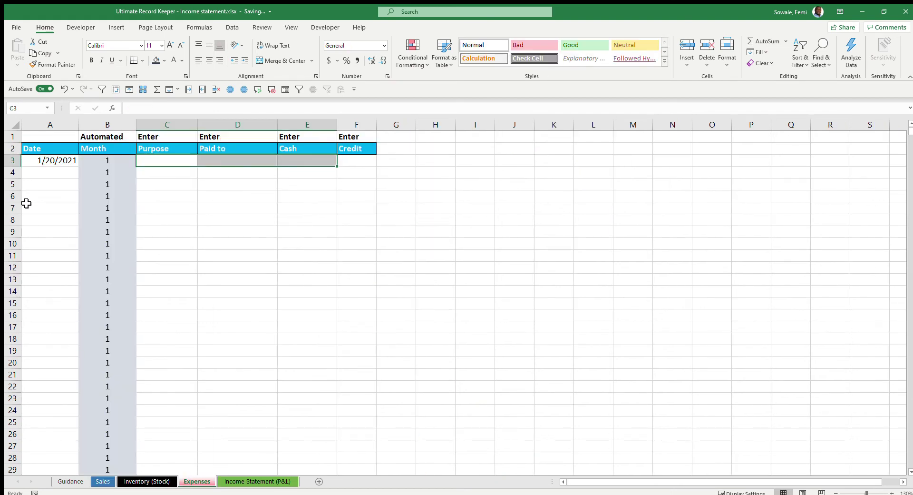
left_click(55, 163)
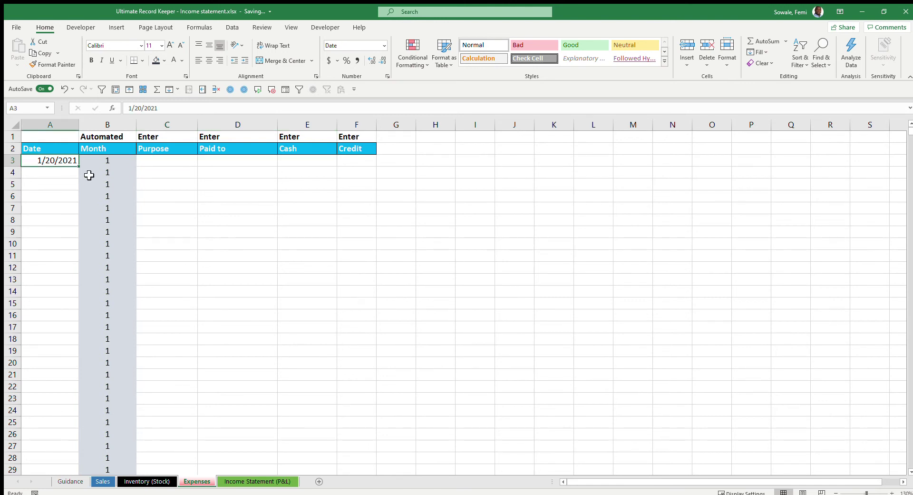
type("02")
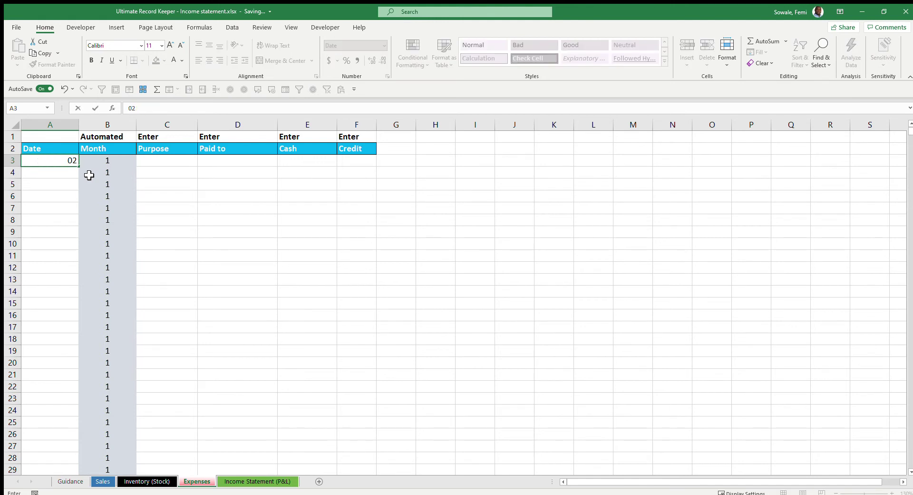
type("/02/2021")
key("Return")
key("Up")
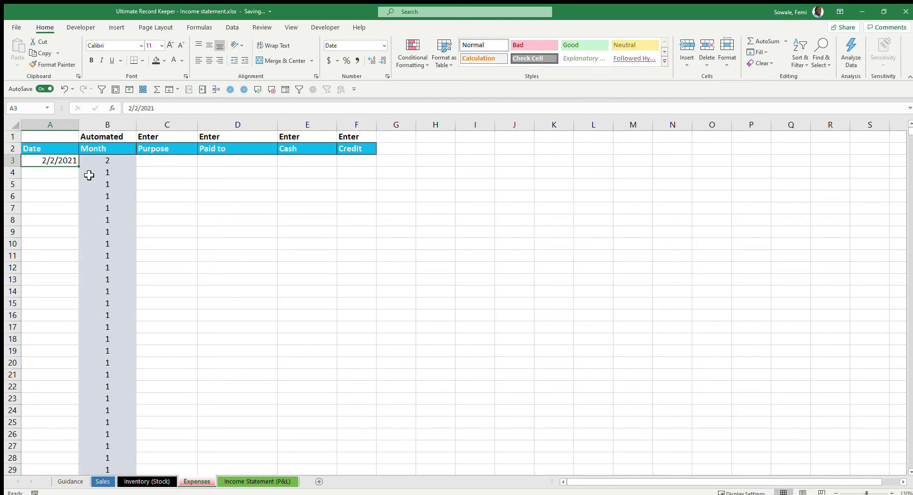
key("Right")
key("Right")
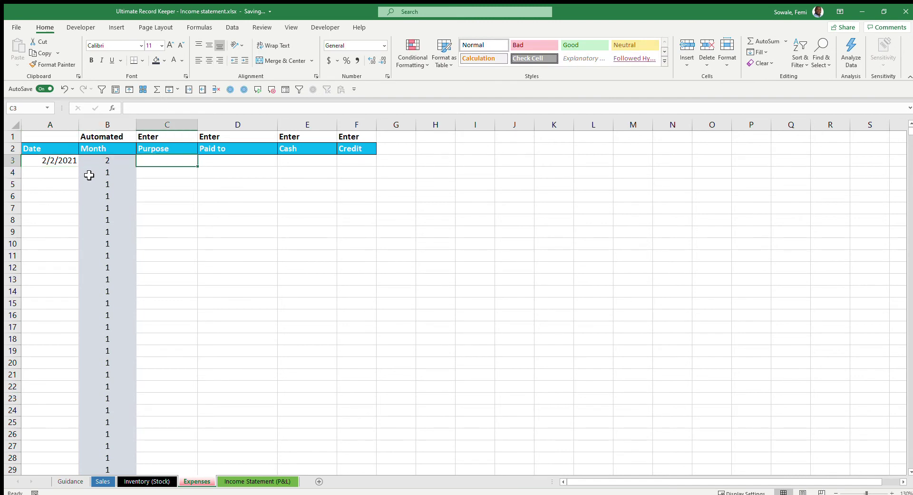
type("Salary - Sales girl")
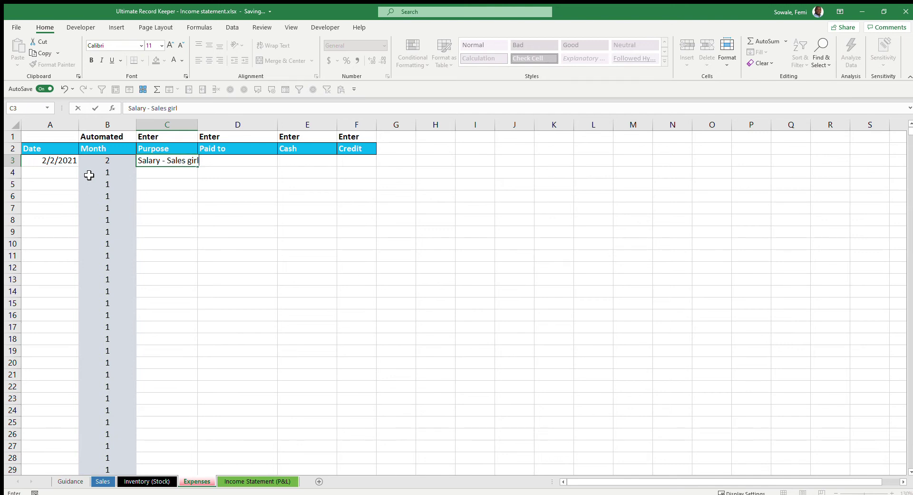
key("Return")
key("Up")
key("Right")
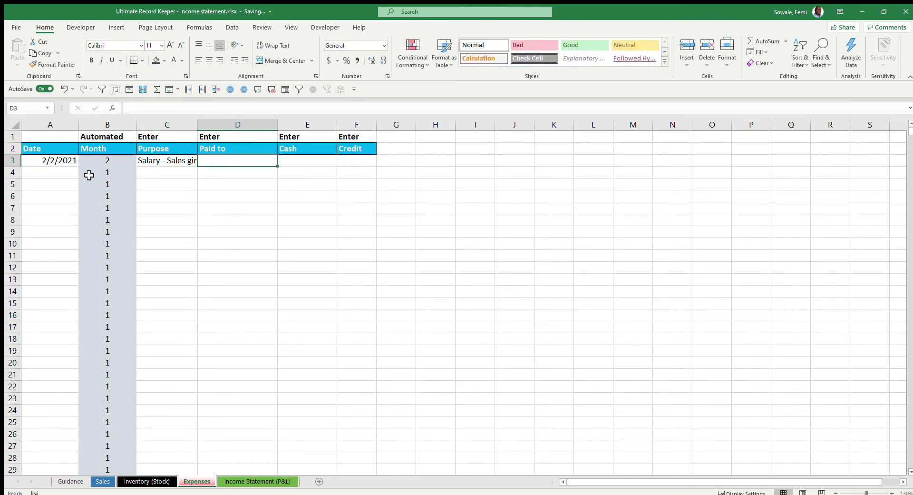
key("Left")
key("Right")
Set the payee to 'Sales girl' and the cash amount to 5,000.00, then view Inventory (Stock).
type("S")
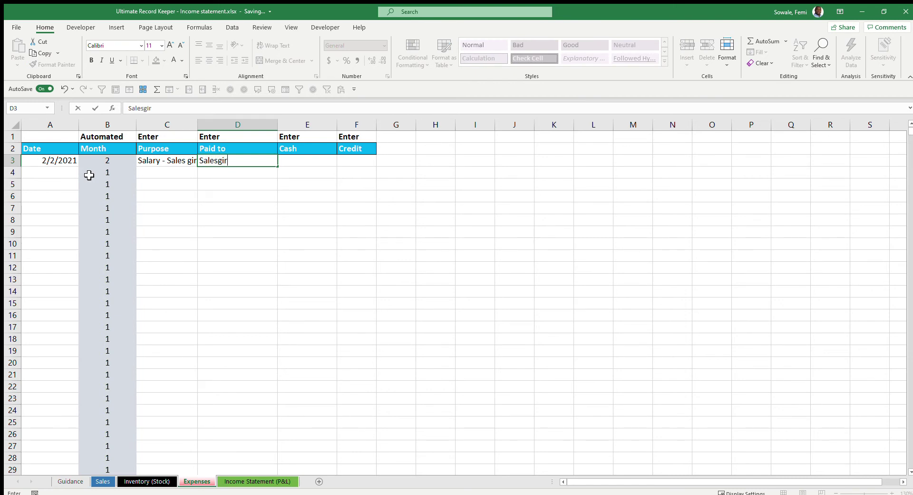
key("Left")
key("Left")
key("Left")
key("Right")
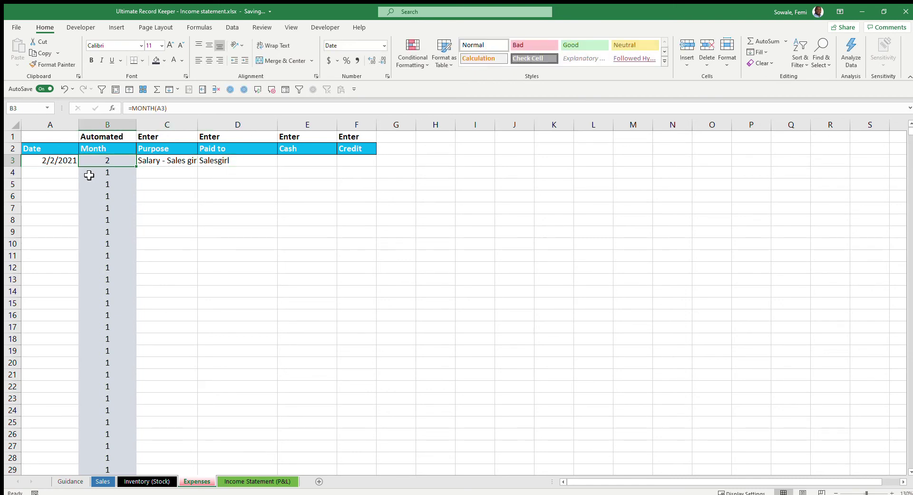
key("Right")
key("Right")
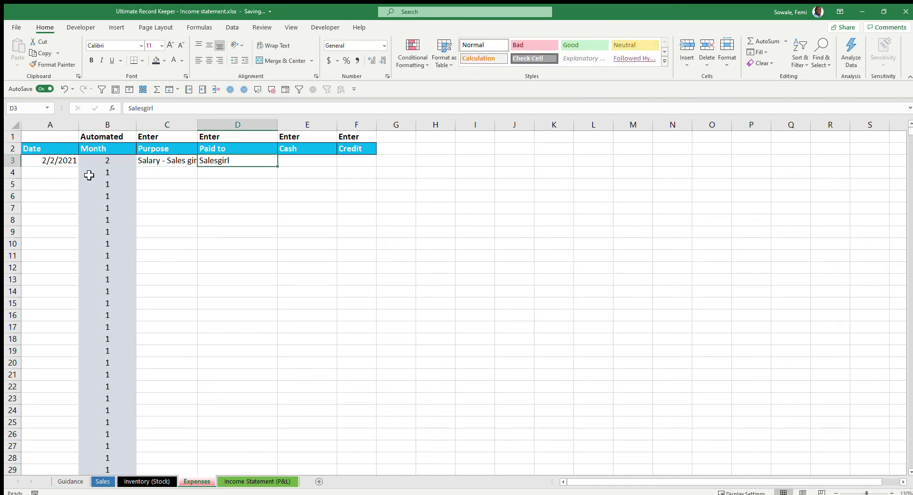
left_click(141, 108)
left_click(320, 163)
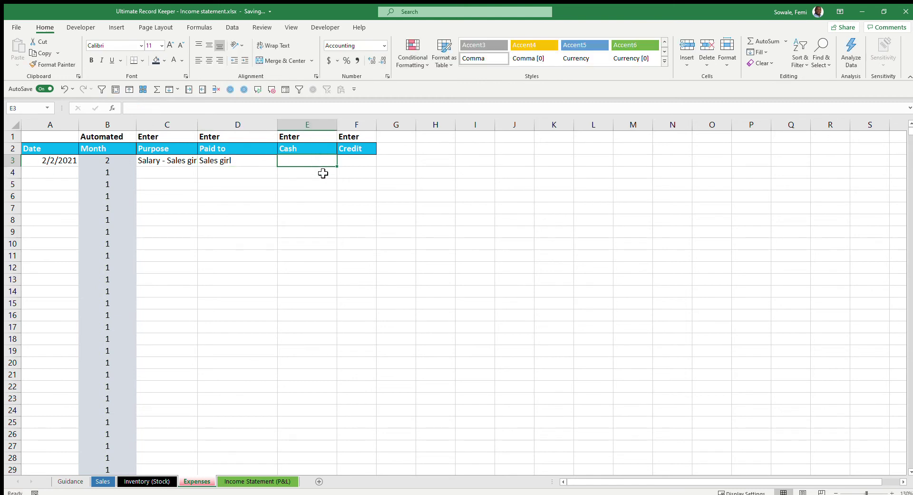
type("5000")
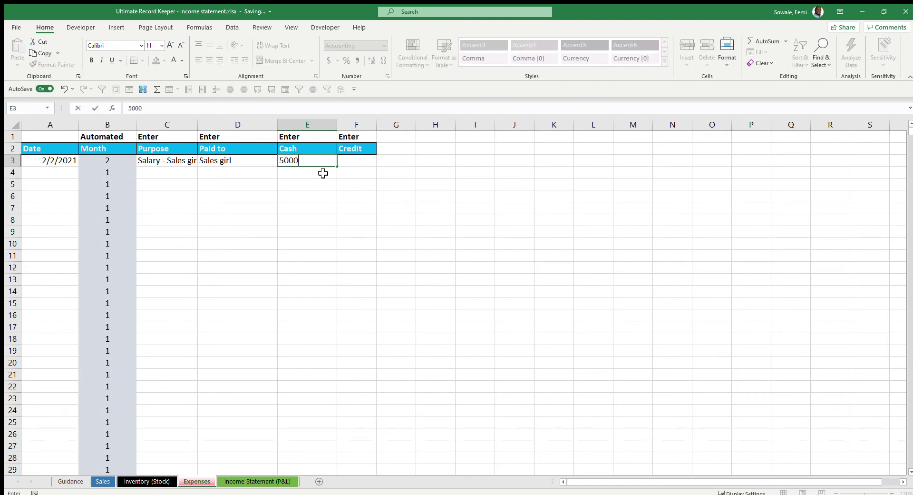
key("Return")
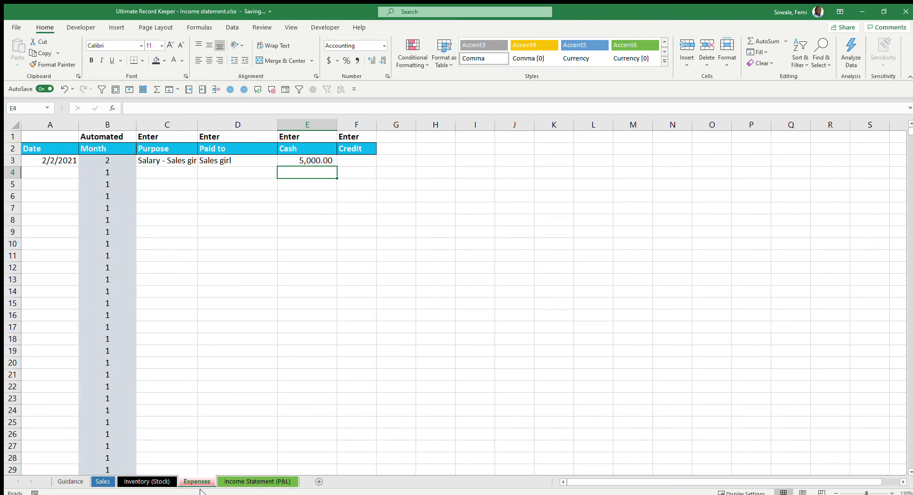
left_click(158, 482)
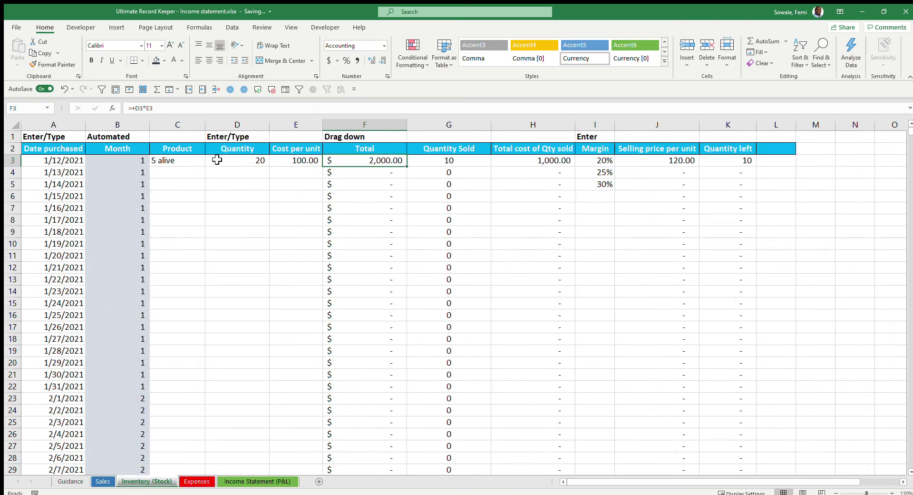
Check the 5 alive stock, then inspect February Sales, Cost of sales and Gross Profit formulas on the P&L.
left_click(194, 160)
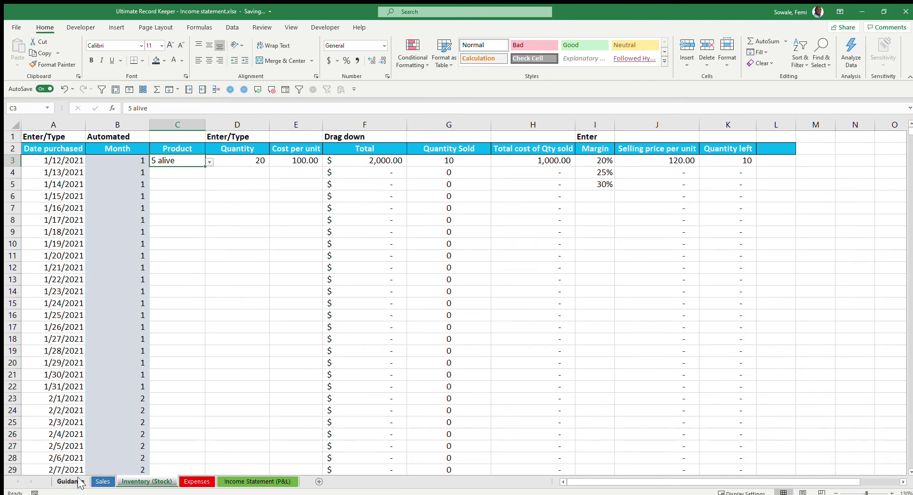
left_click(103, 482)
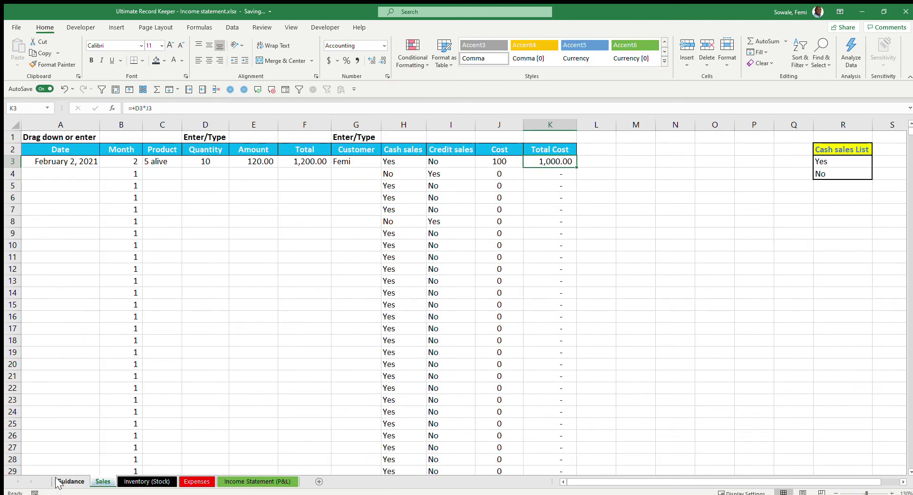
left_click(250, 481)
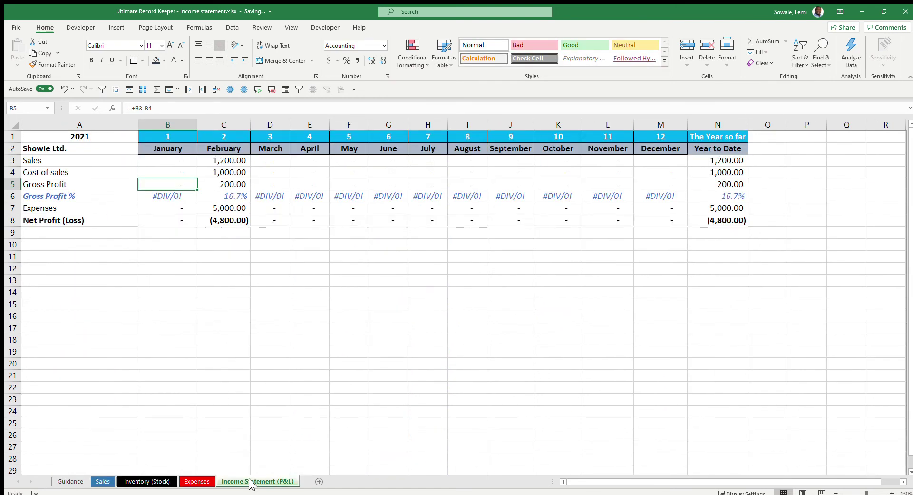
left_click(299, 327)
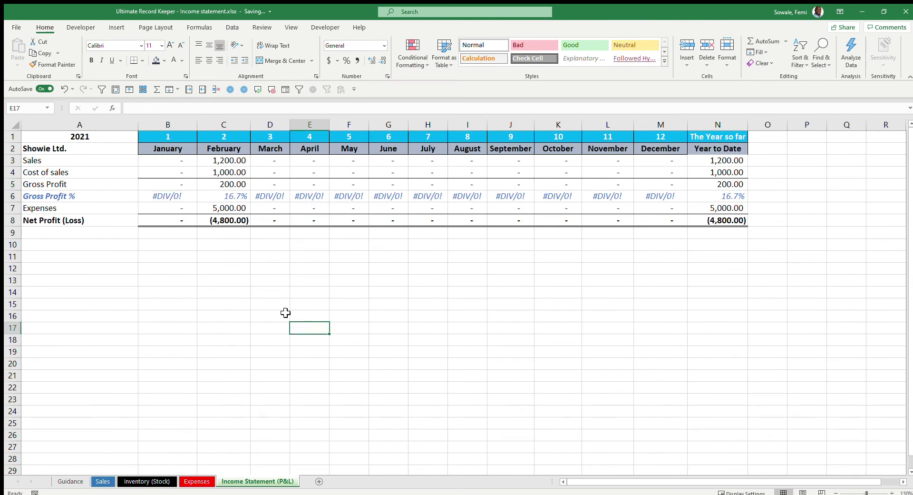
left_click(227, 162)
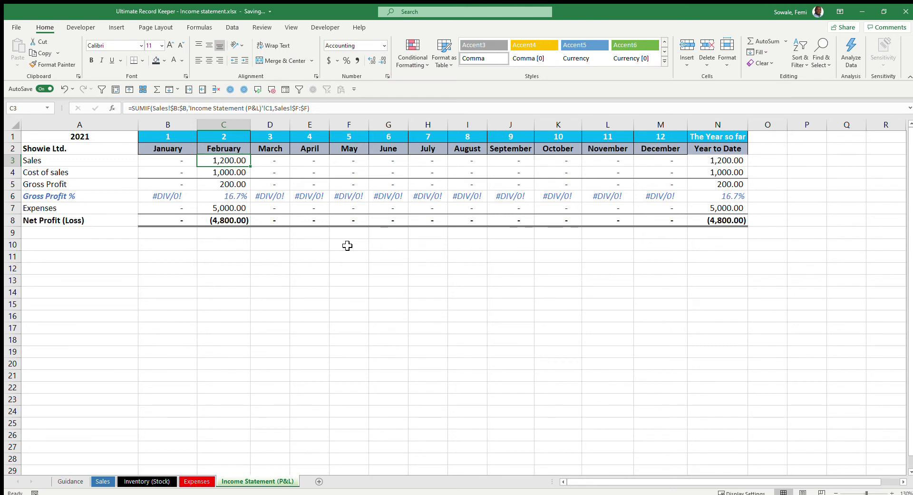
key("Down")
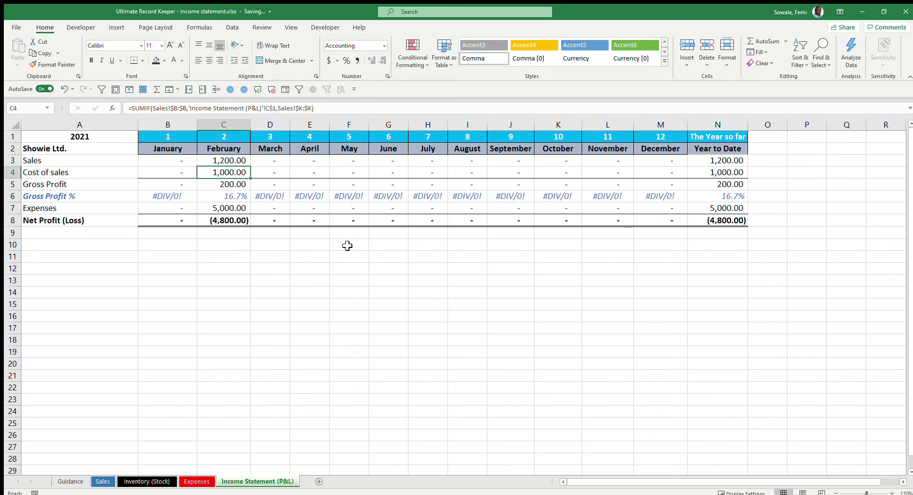
key("Down")
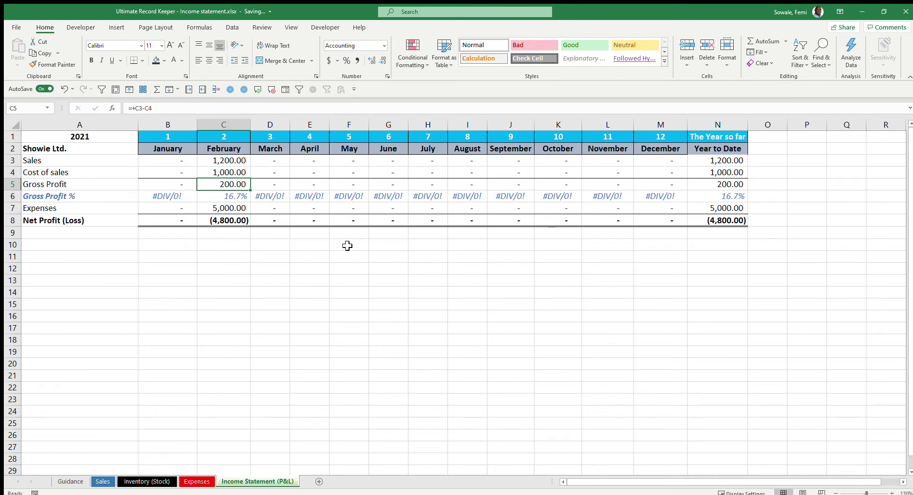
Inspect February Expenses and Net Profit (Loss) formulas, then return to the Sales sheet's first sale.
key("Down")
key("Down")
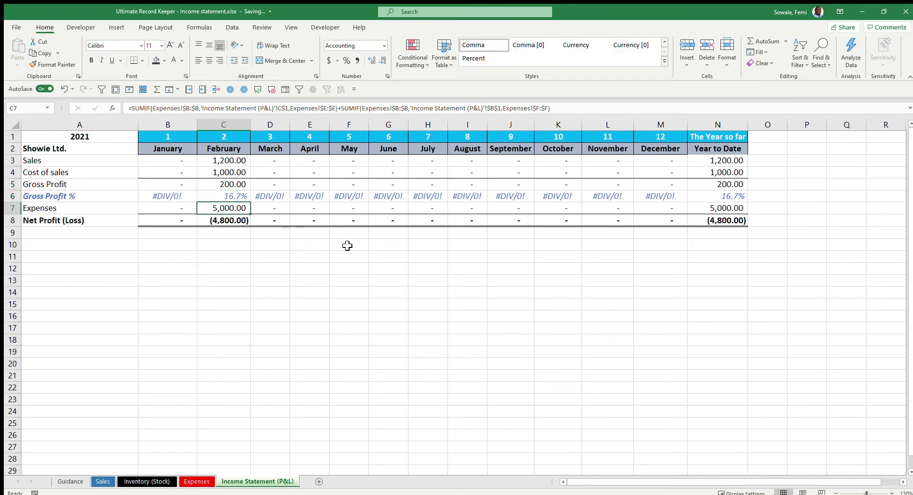
key("Down")
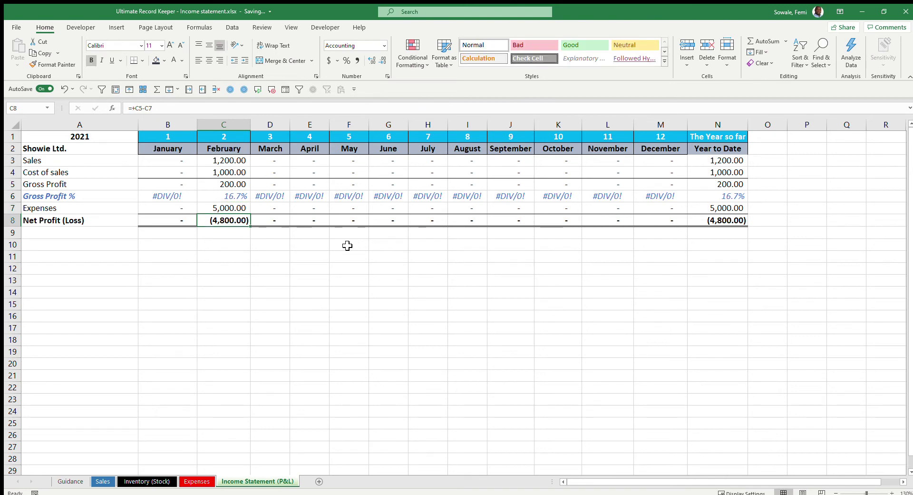
key("Up")
key("Down")
key("Left")
key("Left")
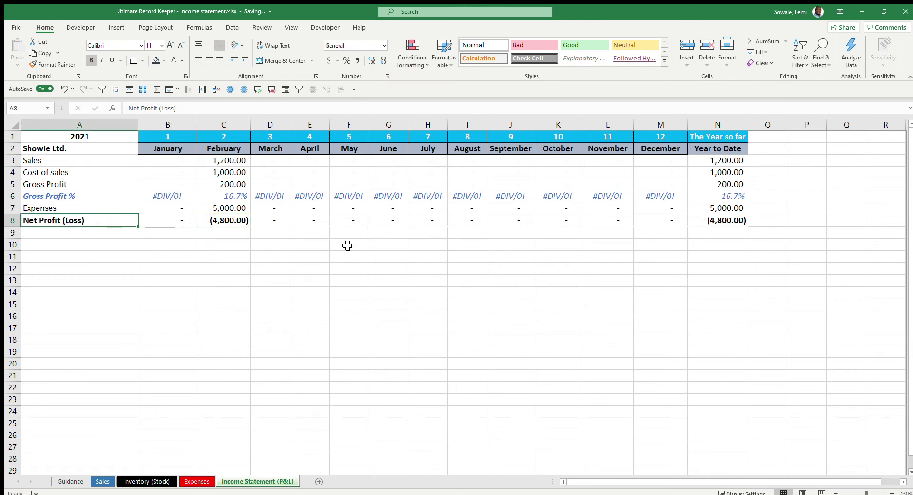
key("Right")
key("Right")
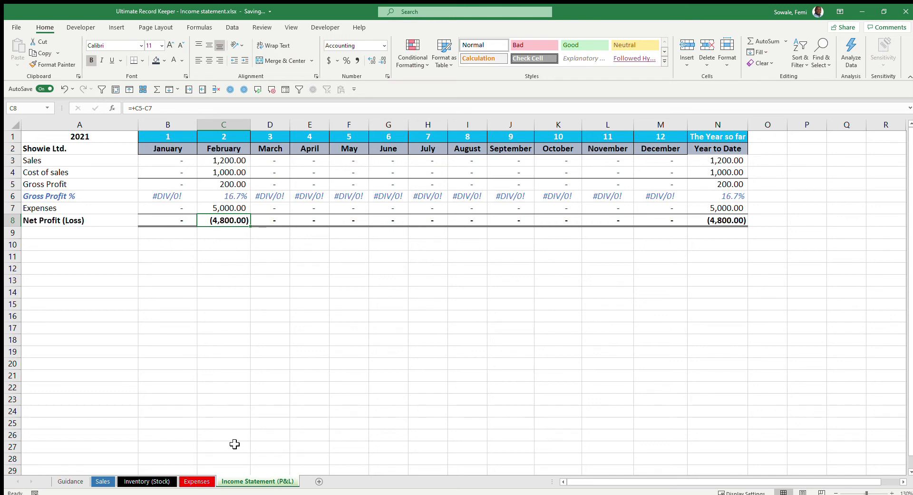
left_click(103, 481)
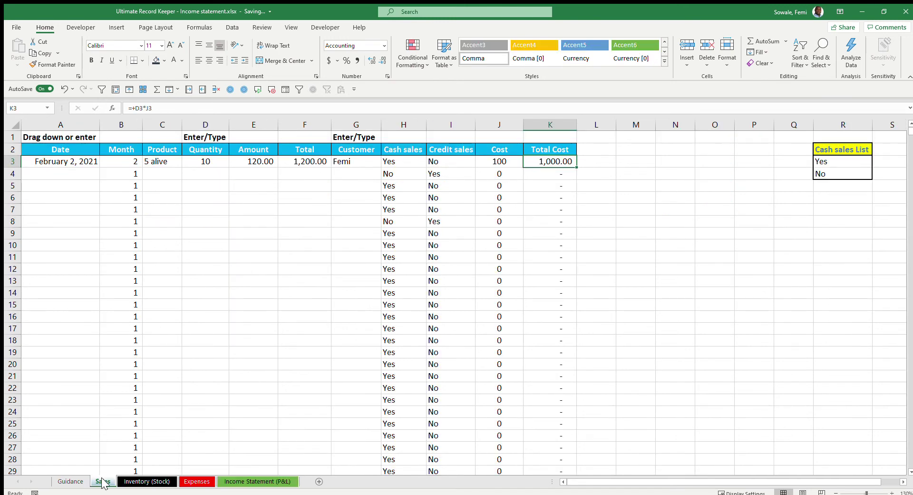
left_click(78, 163)
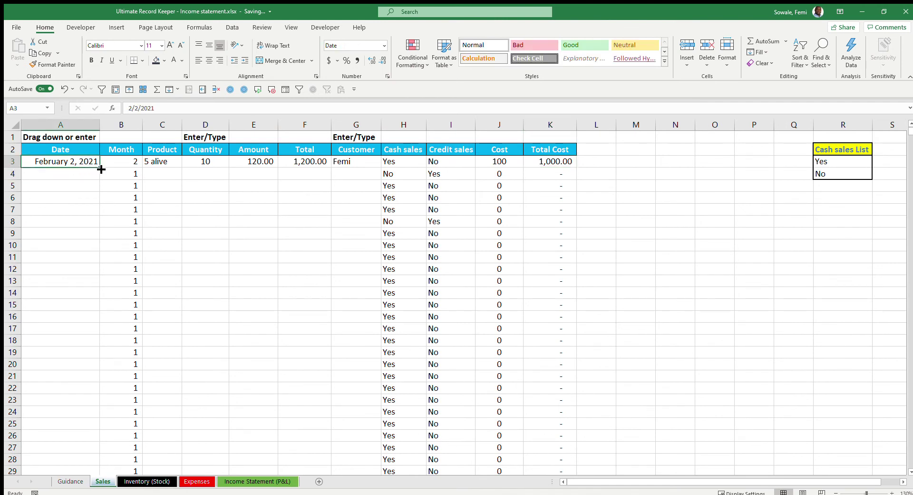
Add a February 3, 2021 sale of 10 units of 5 alive in row 4.
left_click_drag(99, 167, 97, 177)
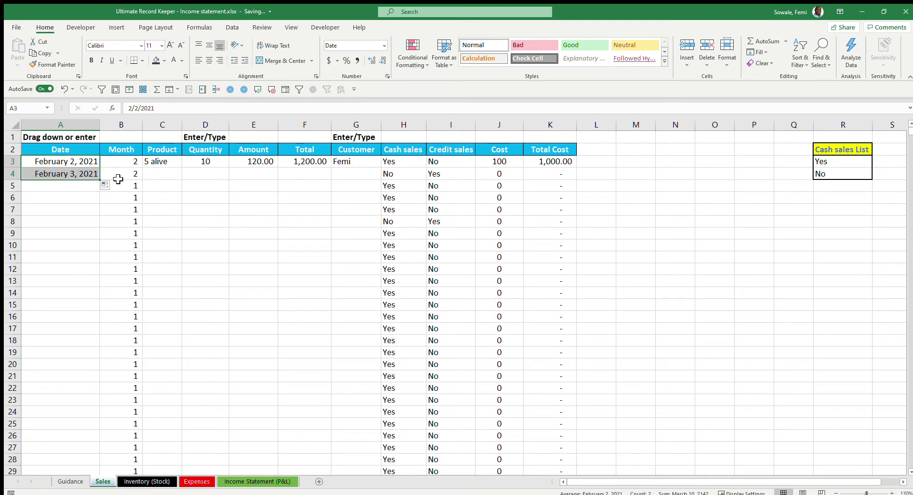
left_click(157, 174)
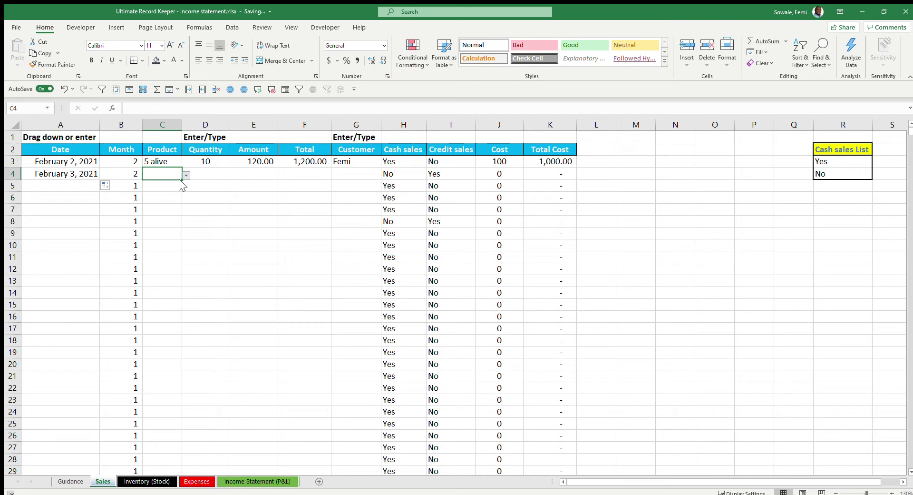
left_click(186, 175)
left_click(148, 186)
left_click(202, 175)
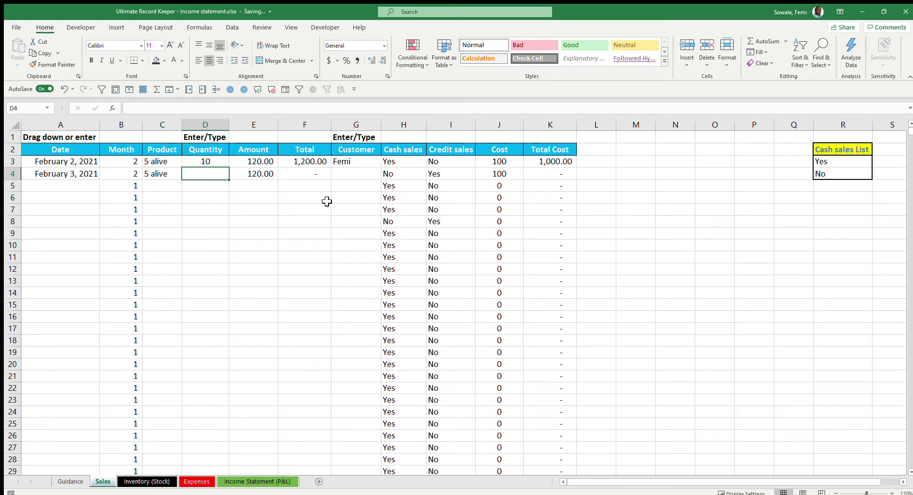
type("10")
key("Return")
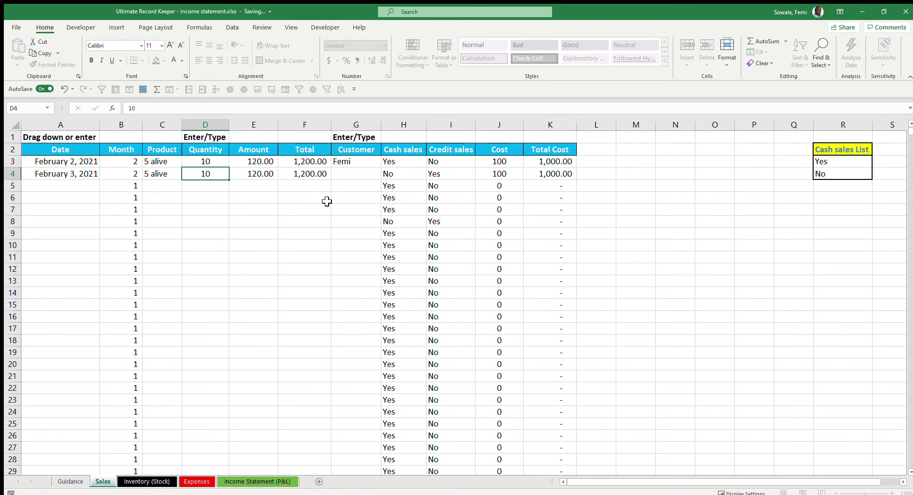
Check the Inventory (Stock) sheet, then enter the customer's name in G4 and view the income statement.
left_click(145, 482)
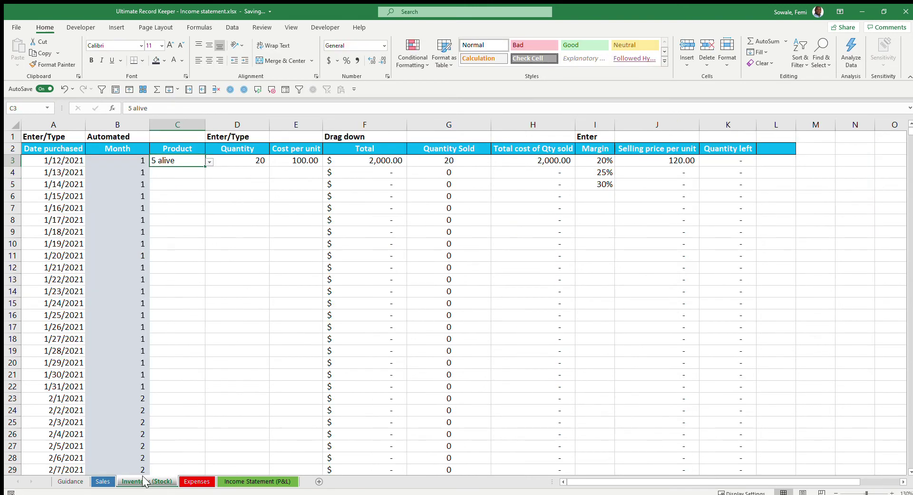
left_click(103, 482)
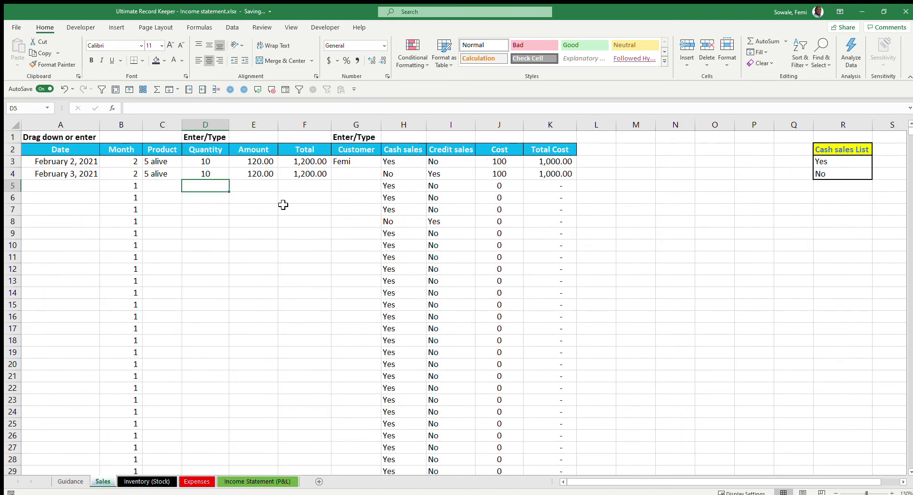
left_click(353, 173)
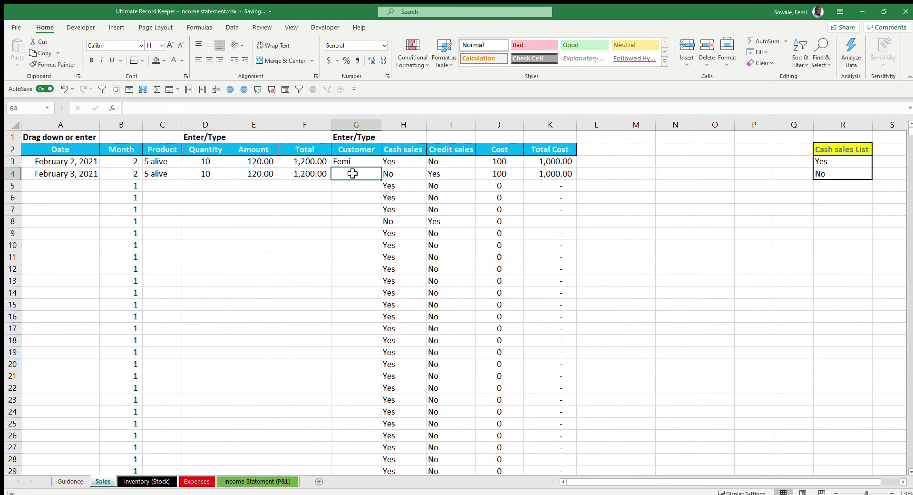
type("Seu")
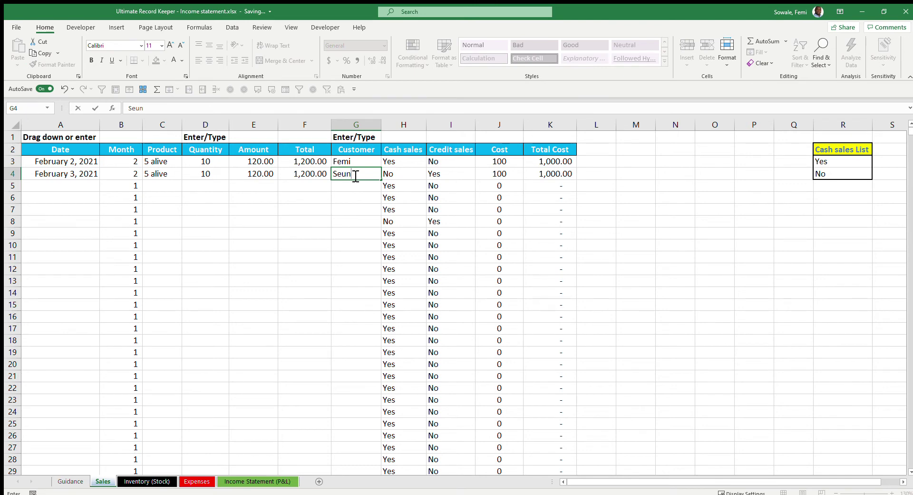
type("n")
key("Return")
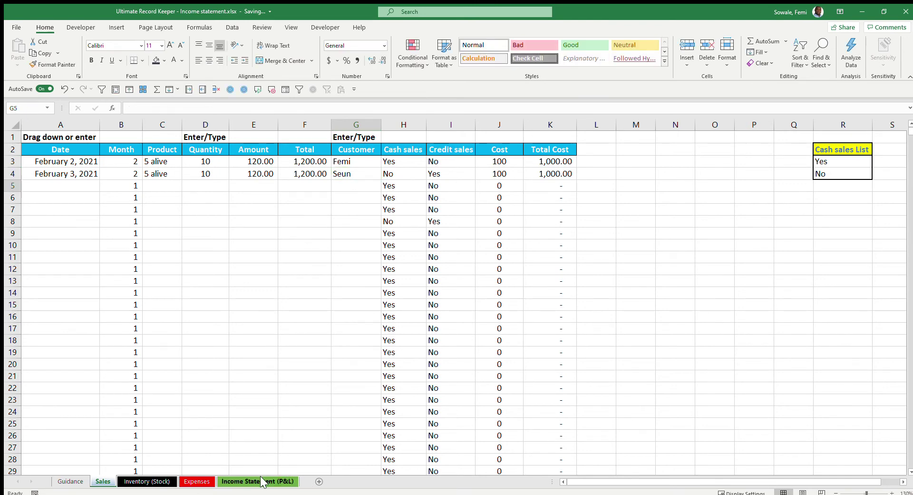
left_click(266, 481)
left_click(220, 162)
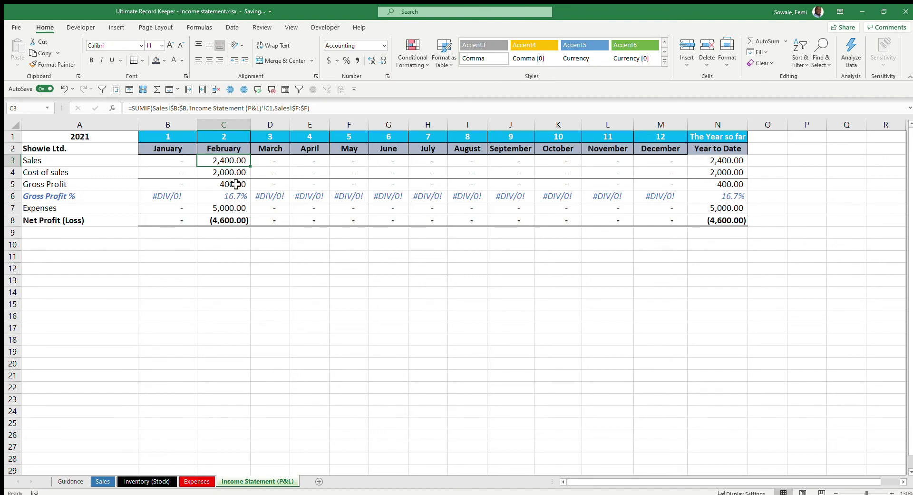
left_click(236, 184)
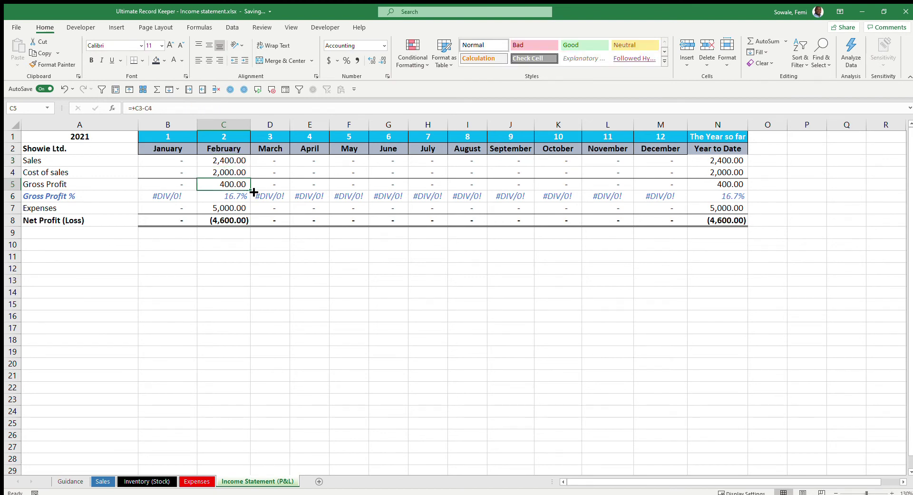
left_click(235, 209)
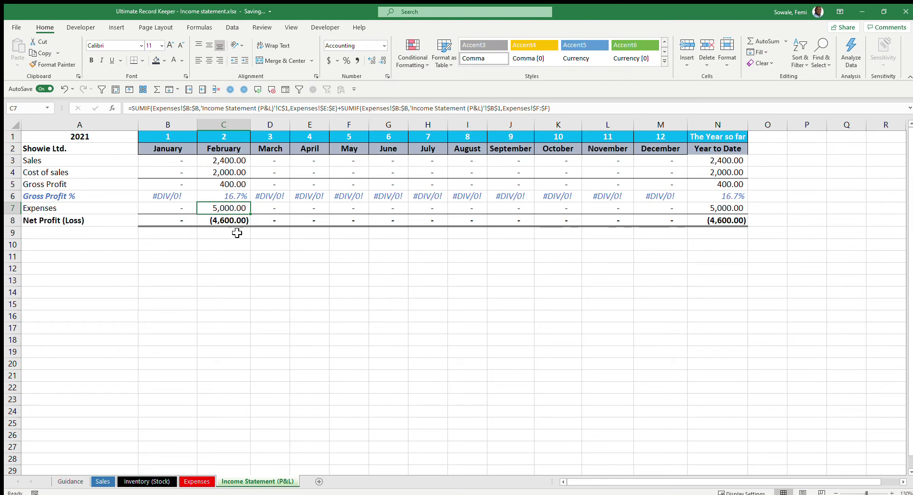
left_click(261, 328)
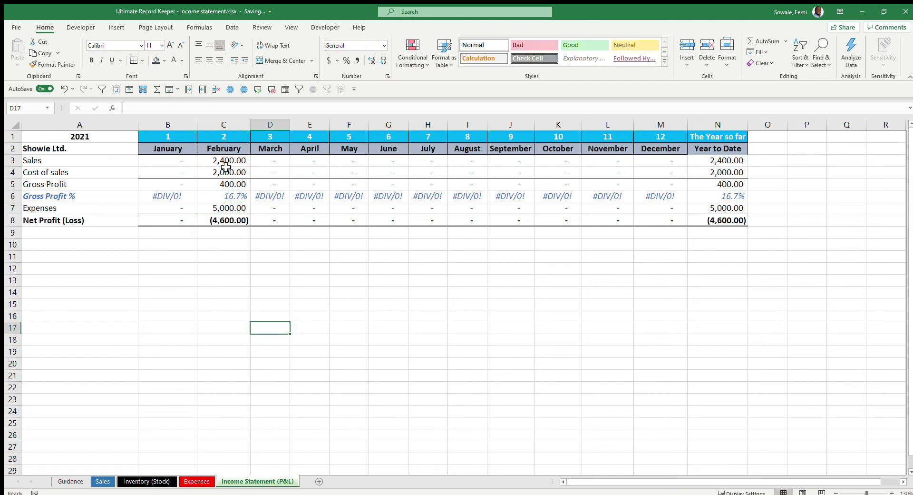
left_click(103, 481)
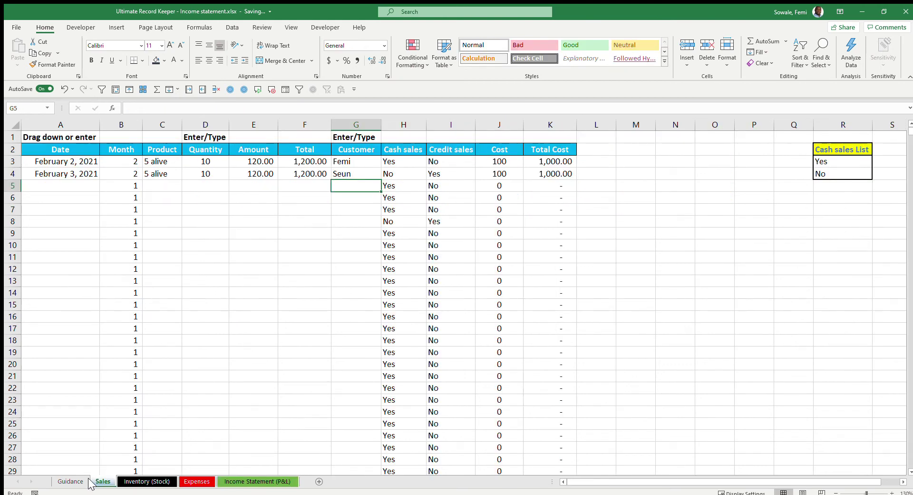
left_click(70, 481)
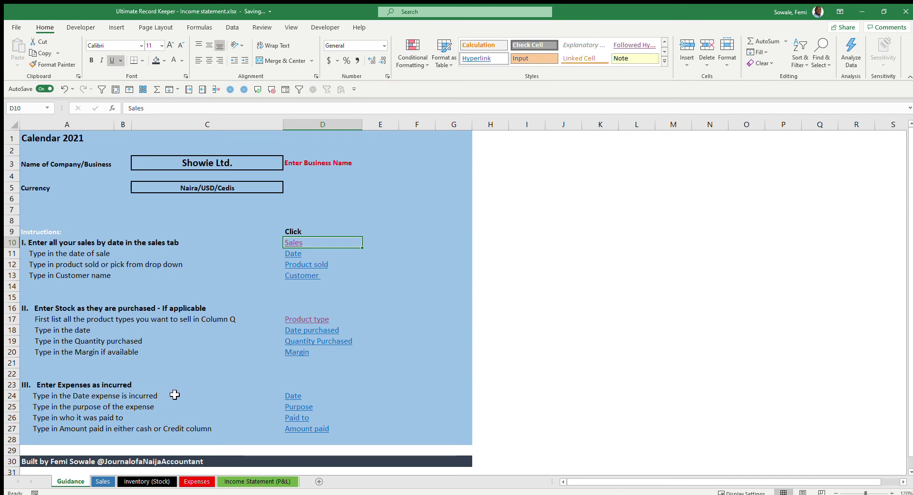
left_click(104, 481)
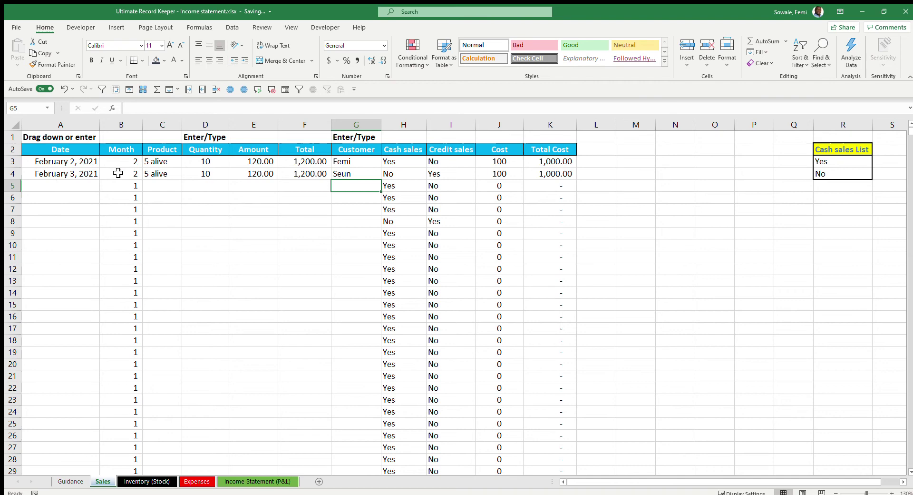
left_click(167, 162)
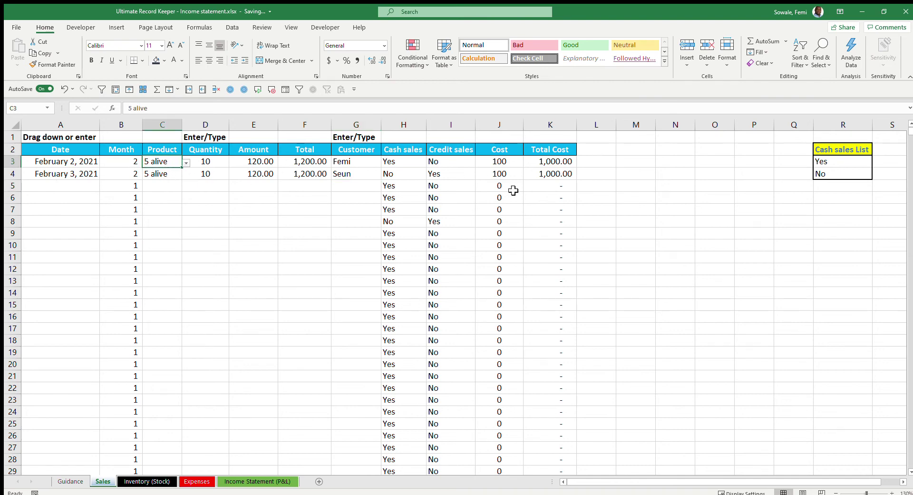
left_click(212, 161)
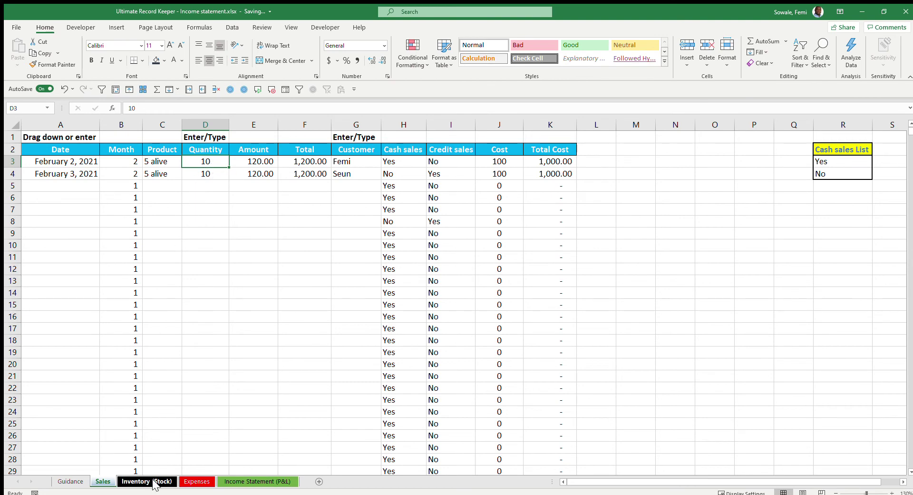
left_click(154, 482)
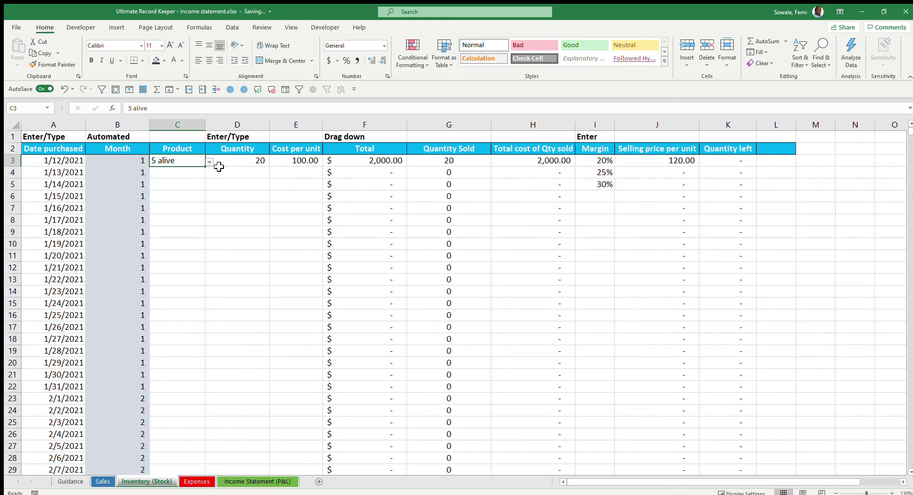
Lower the 5 alive margin in I3 to 10%, giving a 110.00 selling price.
left_click(303, 162)
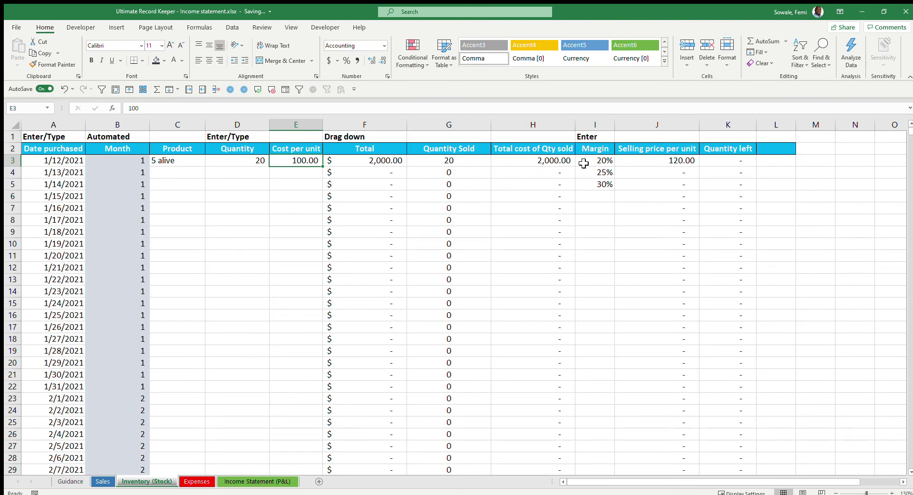
left_click(601, 163)
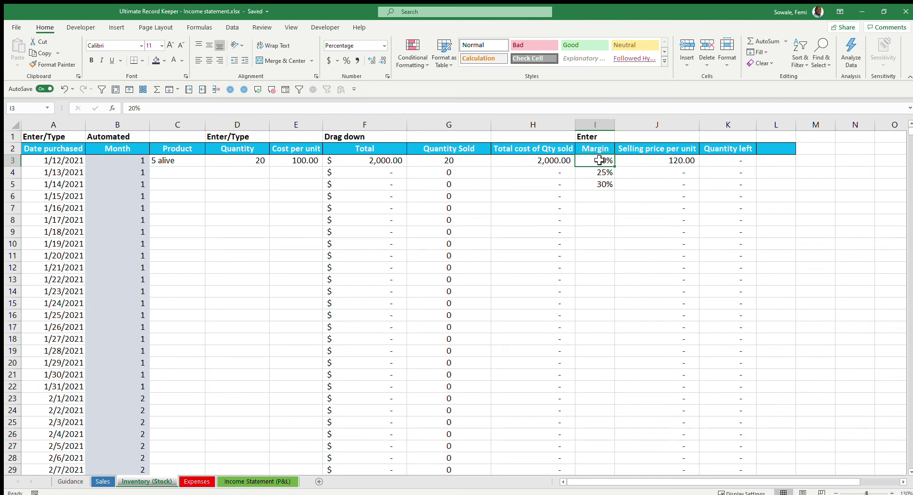
type("10")
key("Return")
left_click(608, 163)
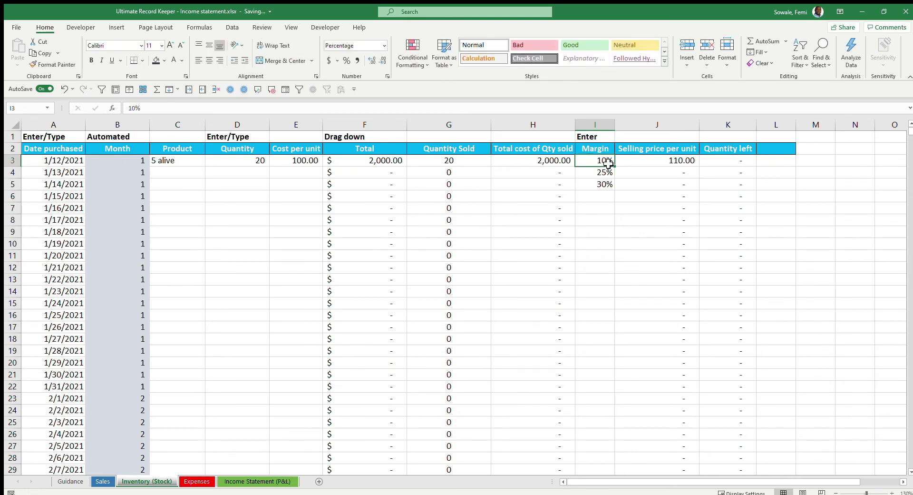
key("Right")
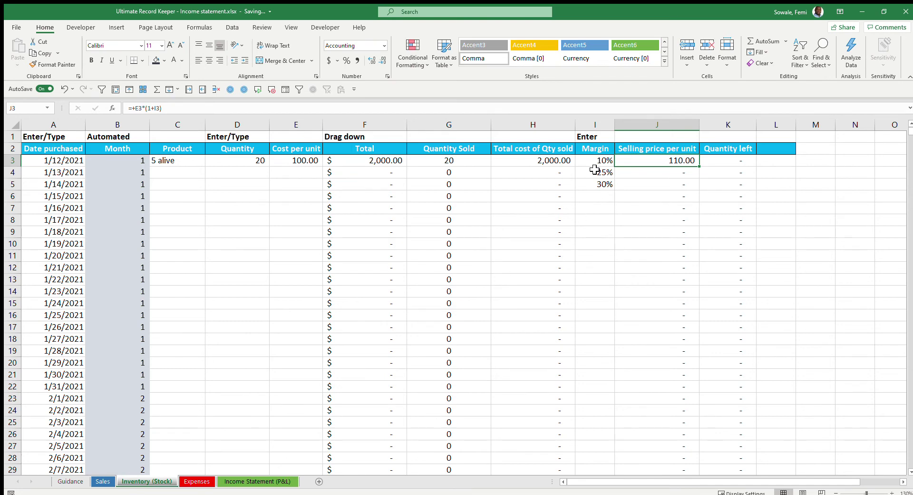
Clear the stray 25% and 30% margins and confirm the first sale now reads 110.00.
left_click_drag(595, 169, 607, 184)
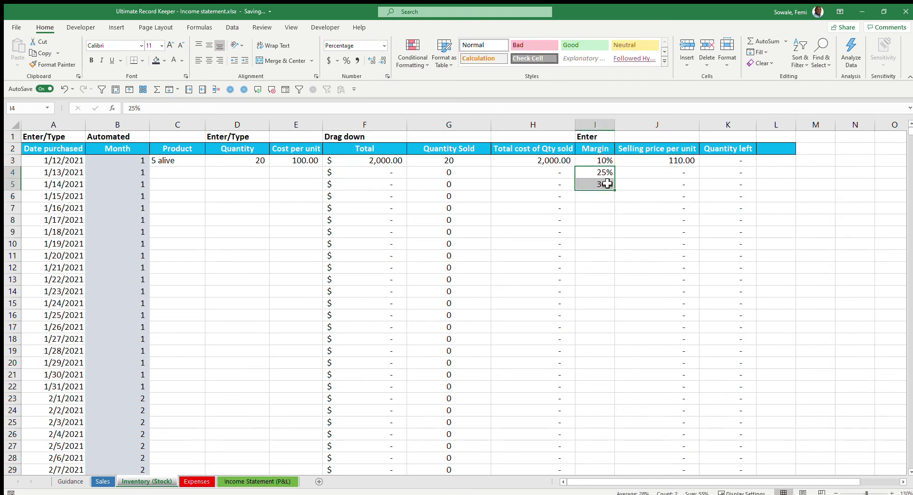
key("Delete")
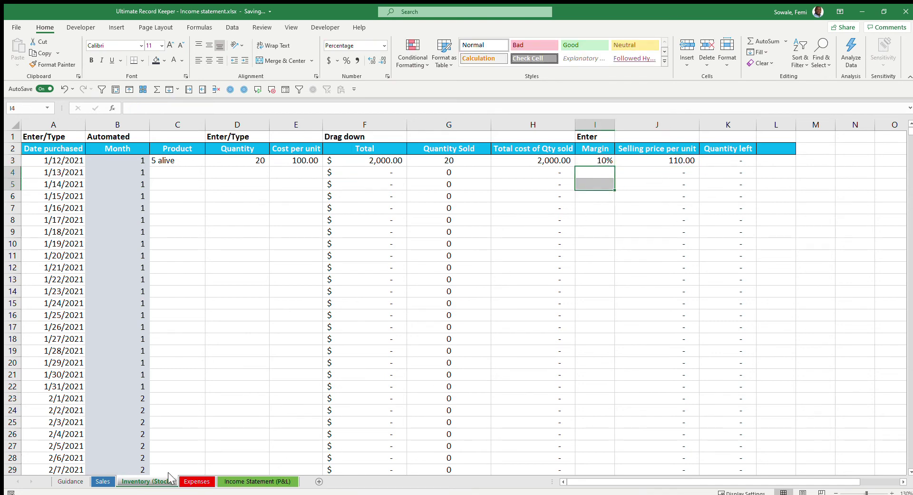
left_click(103, 481)
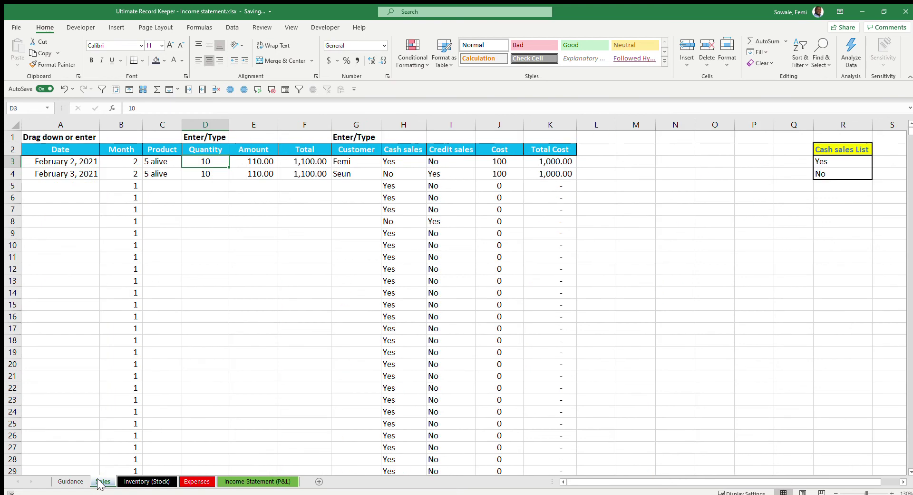
left_click(255, 163)
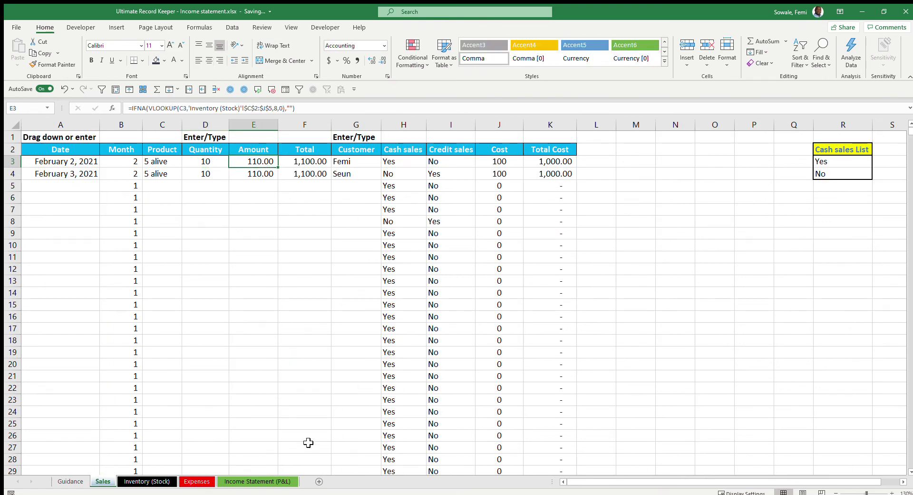
Check February's 2,200.00 sales and cost of sales formula on the income statement.
left_click(261, 482)
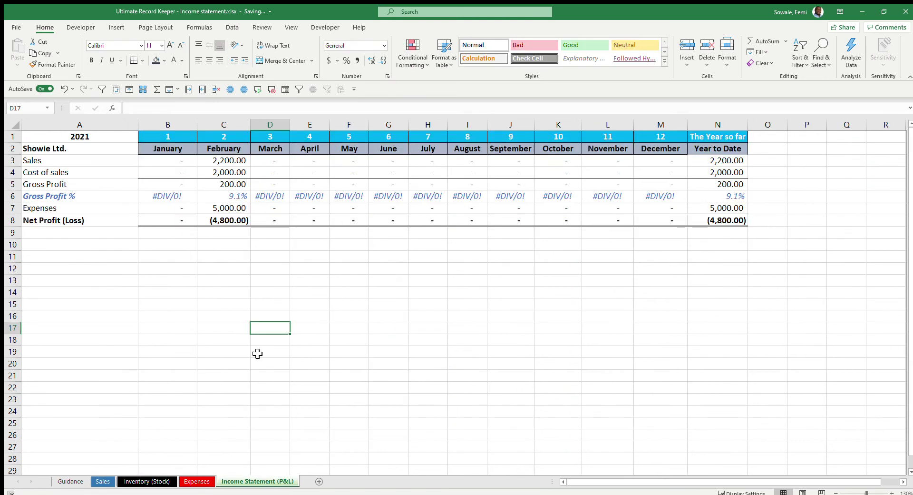
left_click(230, 161)
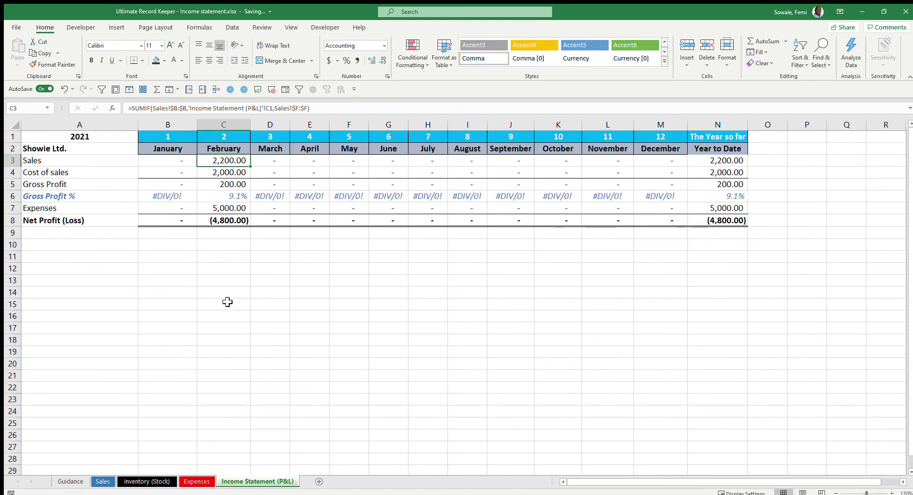
left_click(237, 174)
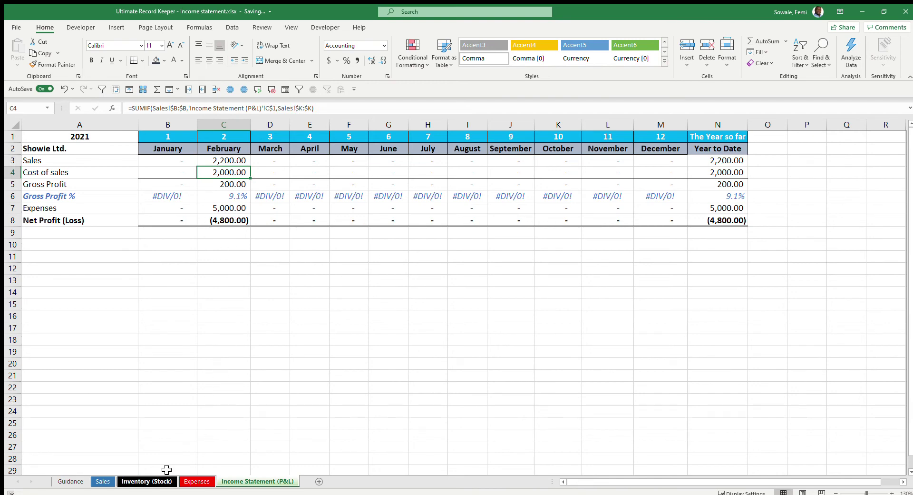
left_click(77, 483)
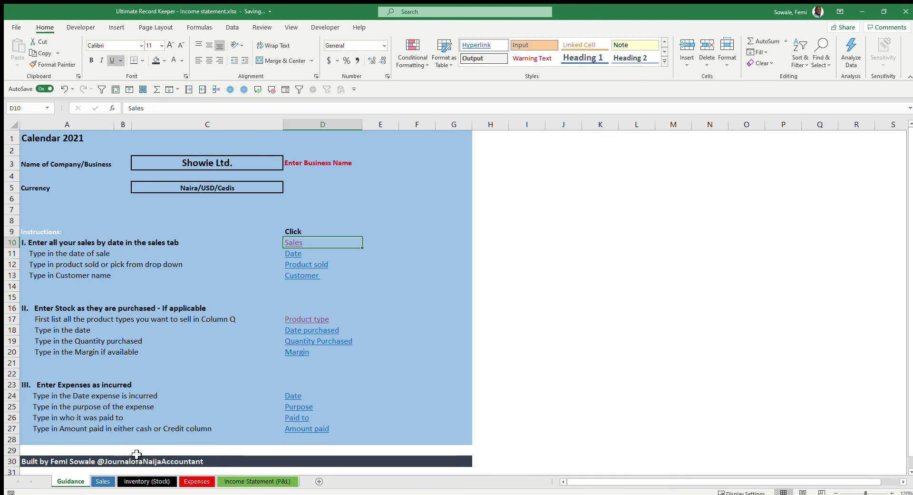
Change the February 3 sale's quantity in D4 to 9 units, making it 990.00.
left_click(103, 481)
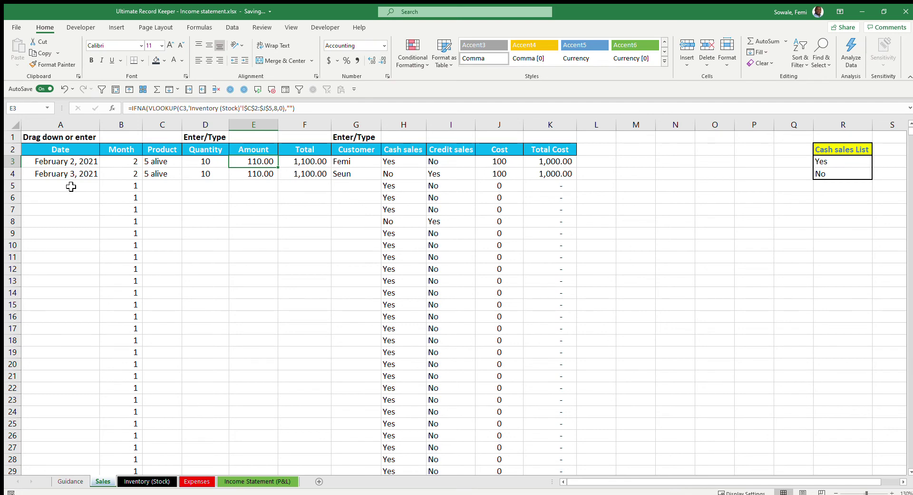
left_click(257, 175)
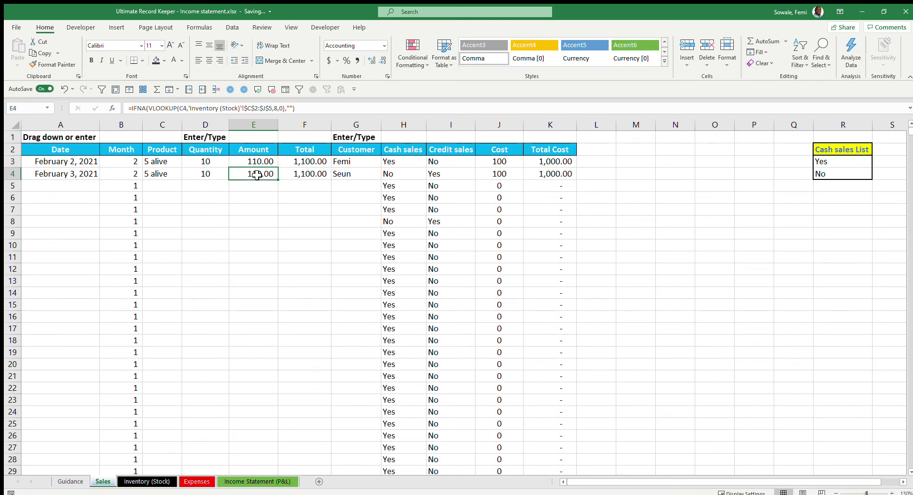
left_click(200, 172)
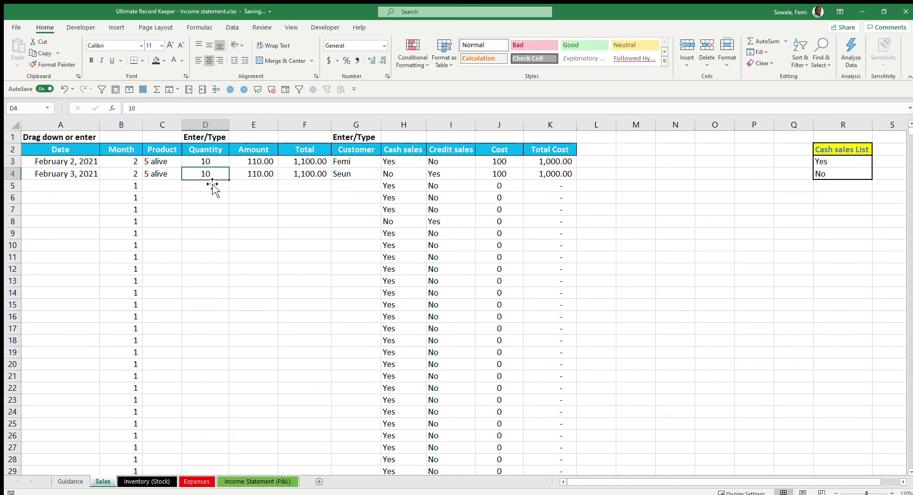
key("Delete")
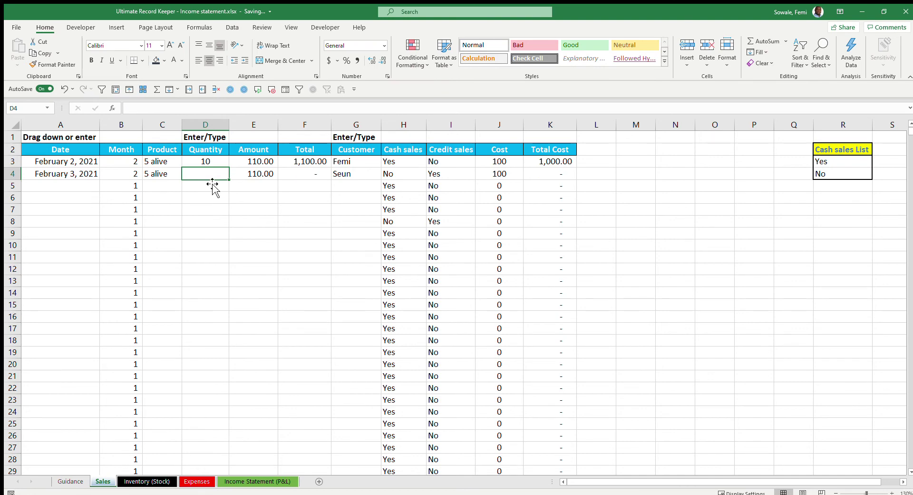
type("9")
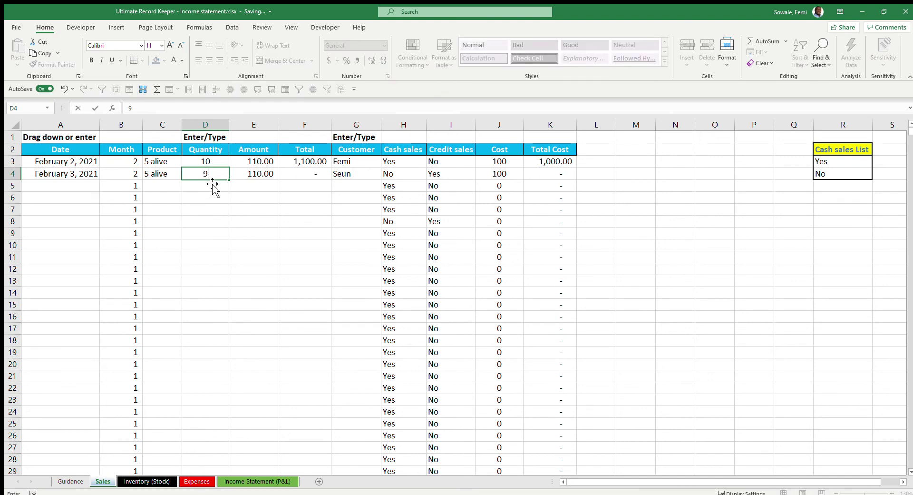
key("ctrl+Return")
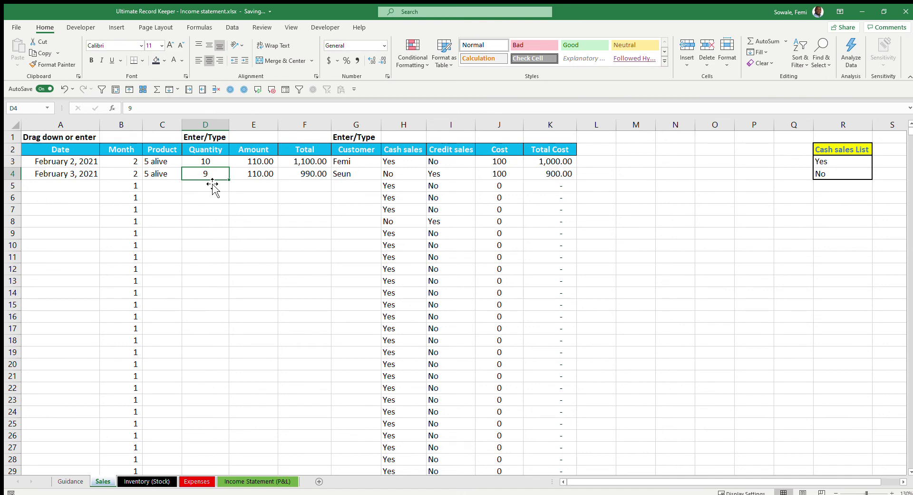
left_click(145, 482)
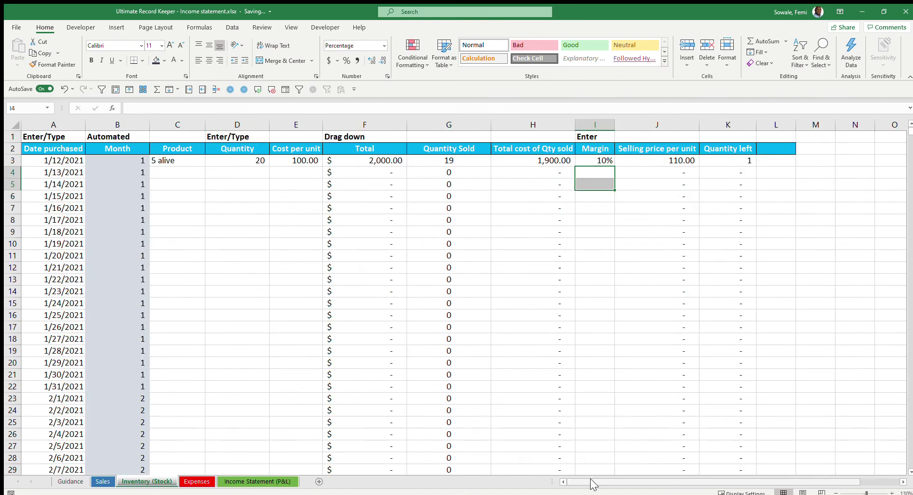
Enter 02/03/2021 as the purchase date in row 4.
left_click(179, 171)
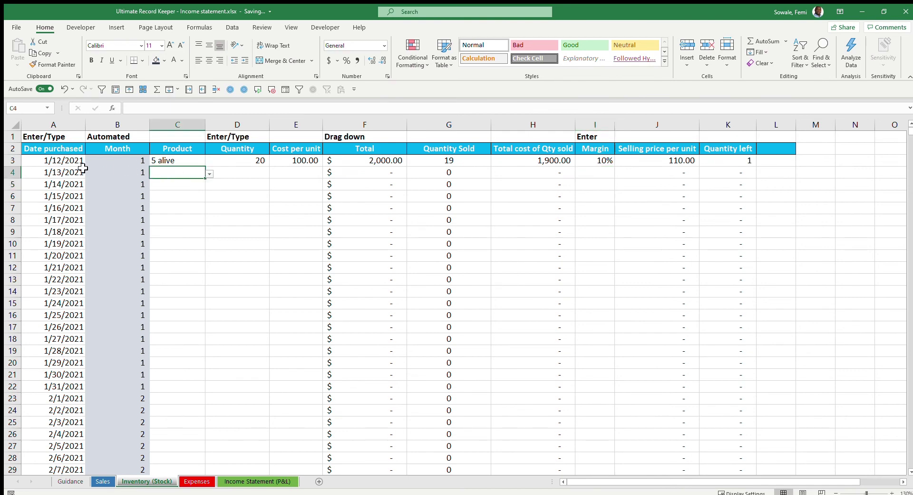
left_click(54, 172)
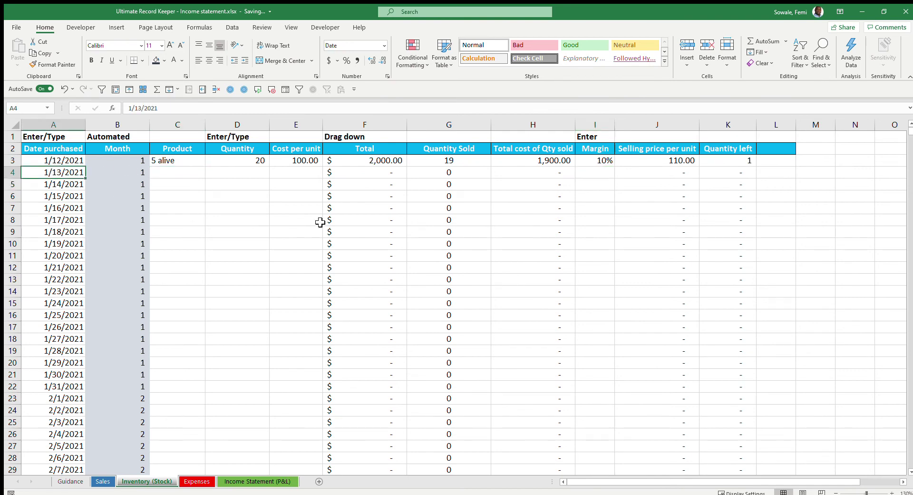
type("02")
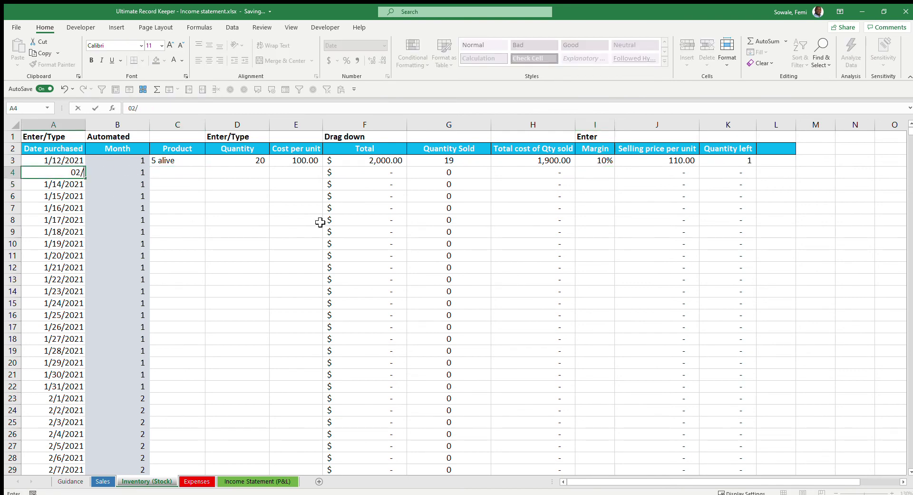
type("/03/2021")
key("Return")
Record the purchase as 100 Fanta at 150.00 per unit, totalling 15,000.00.
key("Up")
key("Right")
key("Right")
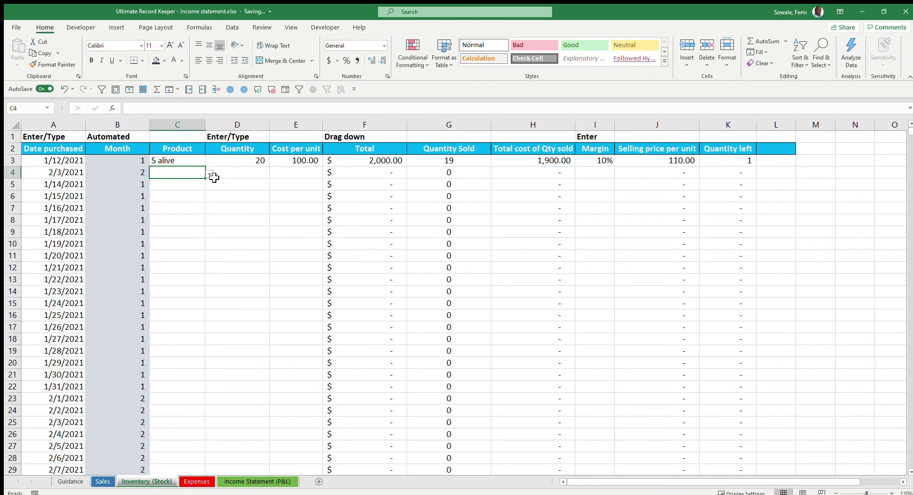
left_click(212, 176)
left_click(203, 177)
type("Fanta")
left_click(246, 174)
type("1")
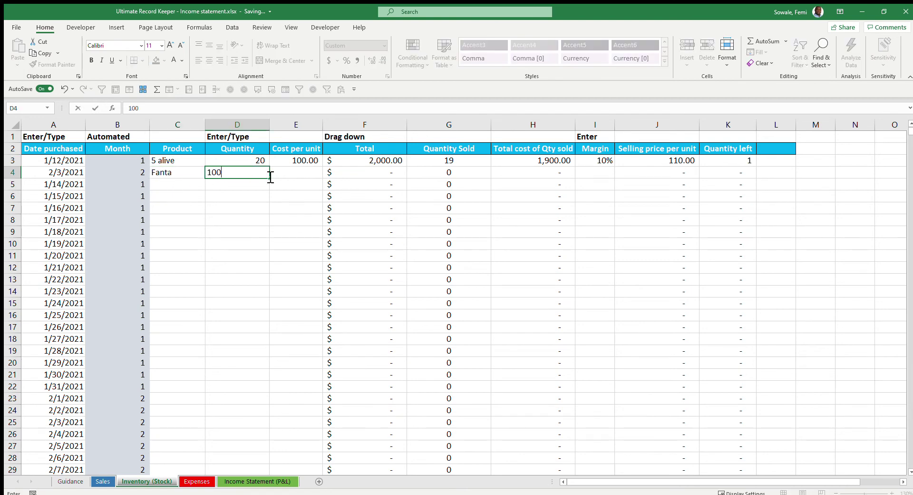
type("00")
left_click(270, 177)
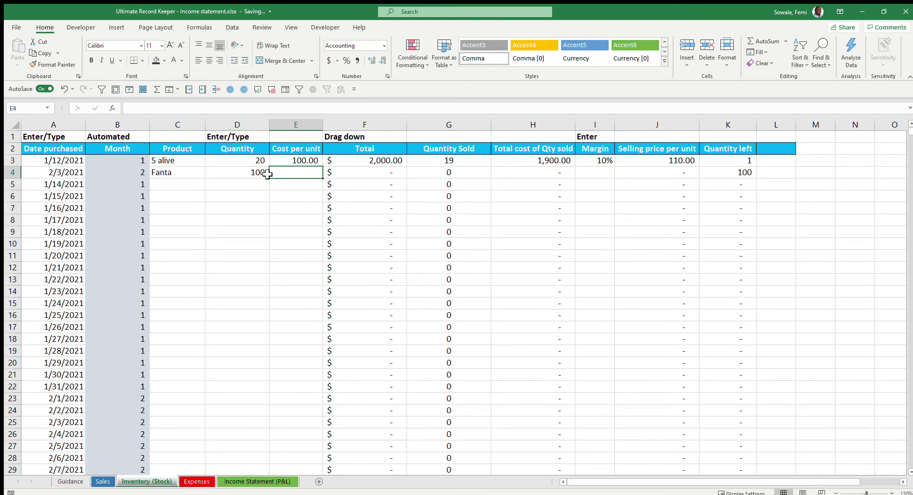
type("150")
key("Return")
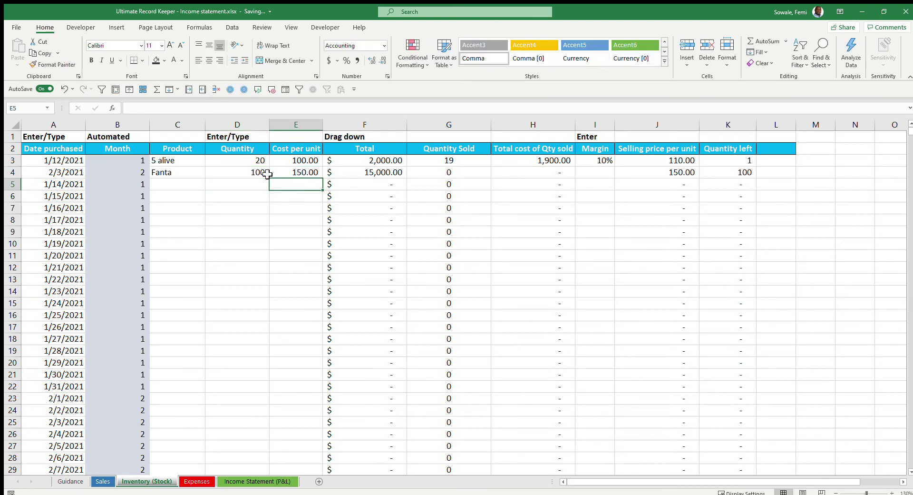
key("Up")
key("Right")
key("Right")
key("Right")
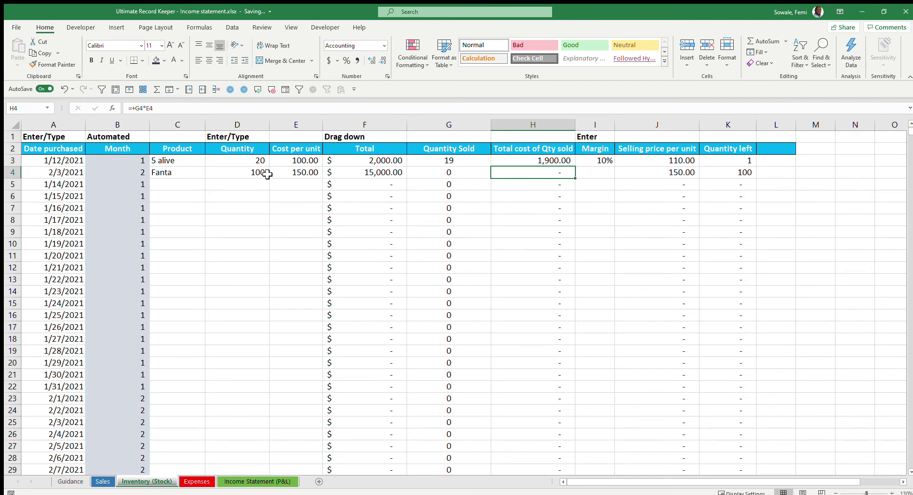
Review row 4's selling price formula and the Enter/Type notes above Margin, Quantity and dates.
key("Right")
key("Right")
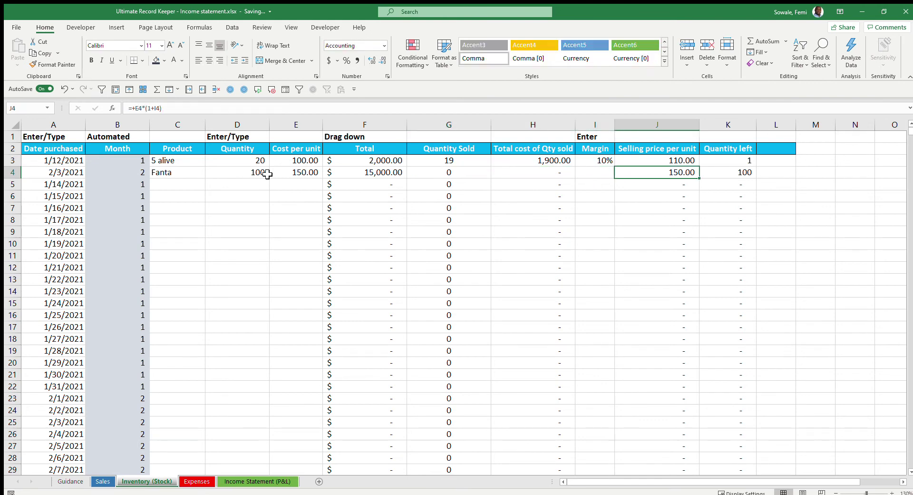
key("Left")
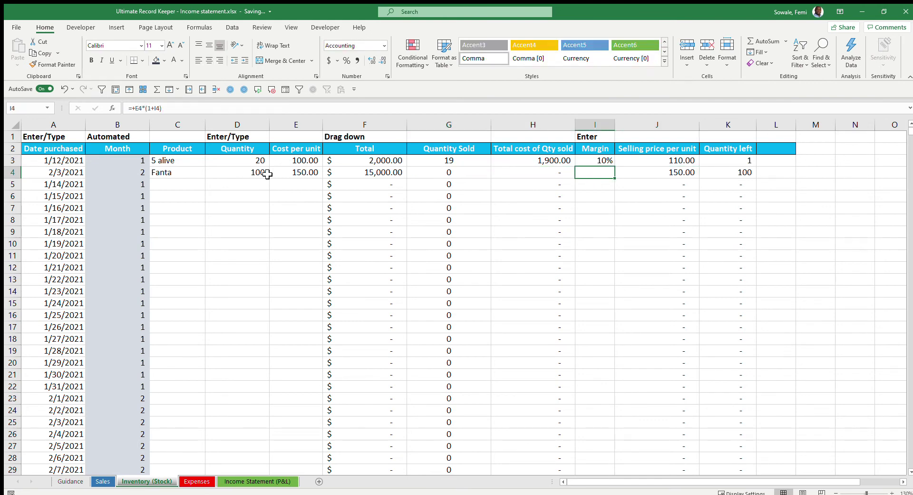
key("Right")
key("Left")
key("Right")
key("Left")
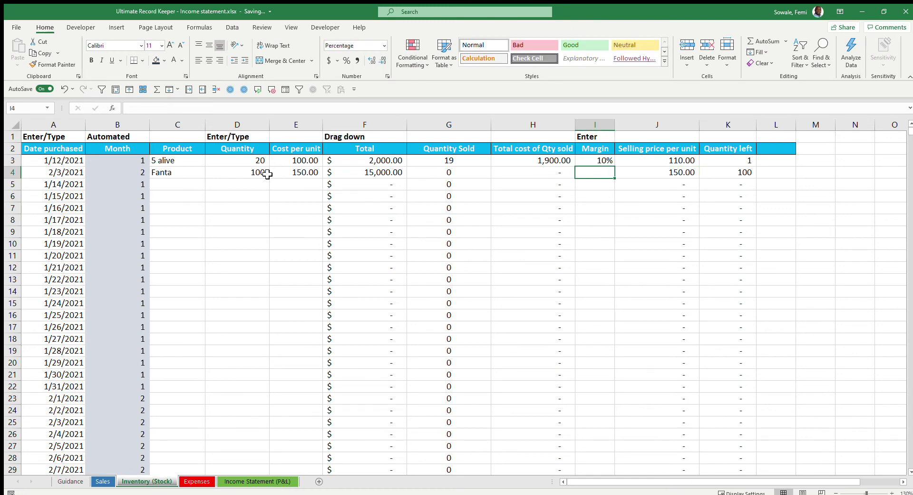
key("Up")
key("Down")
key("Up")
key("Up")
key("Up")
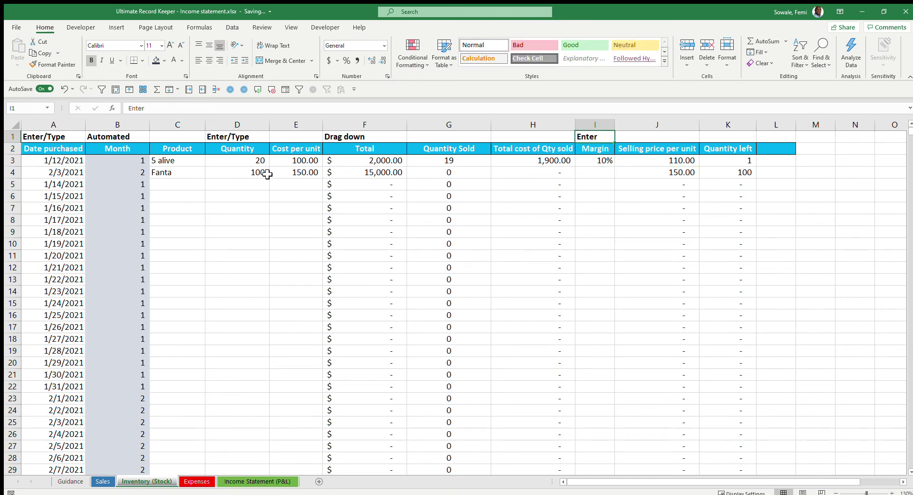
key("Down")
key("Down")
key("Up")
key("Up")
left_click(260, 139)
left_click(63, 140)
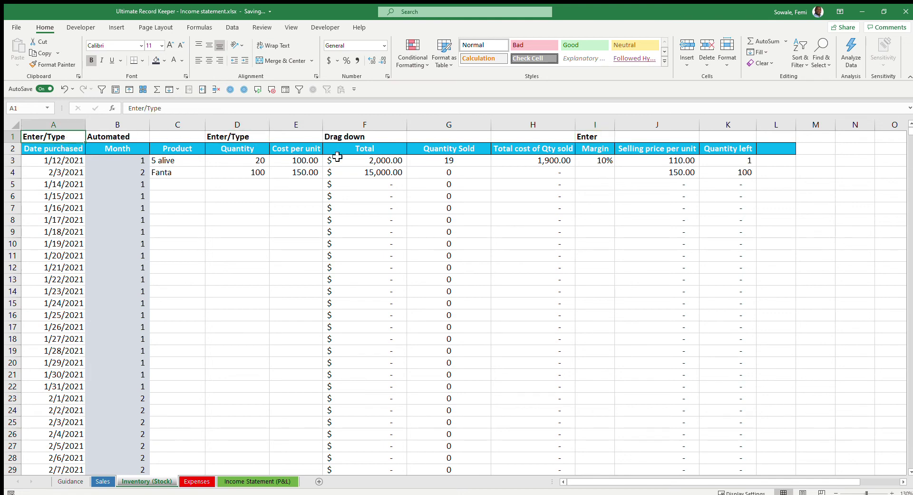
left_click(593, 137)
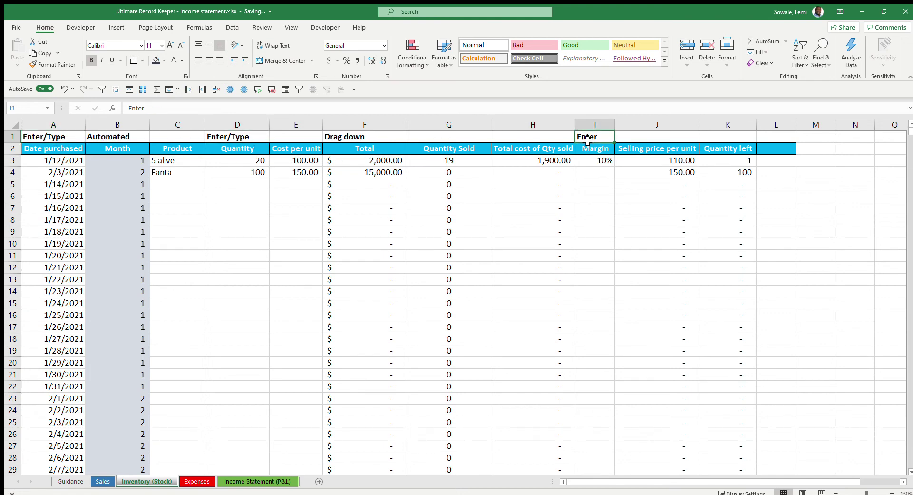
Give the Fanta purchase a 30% margin, making its selling price 195.00.
left_click(589, 174)
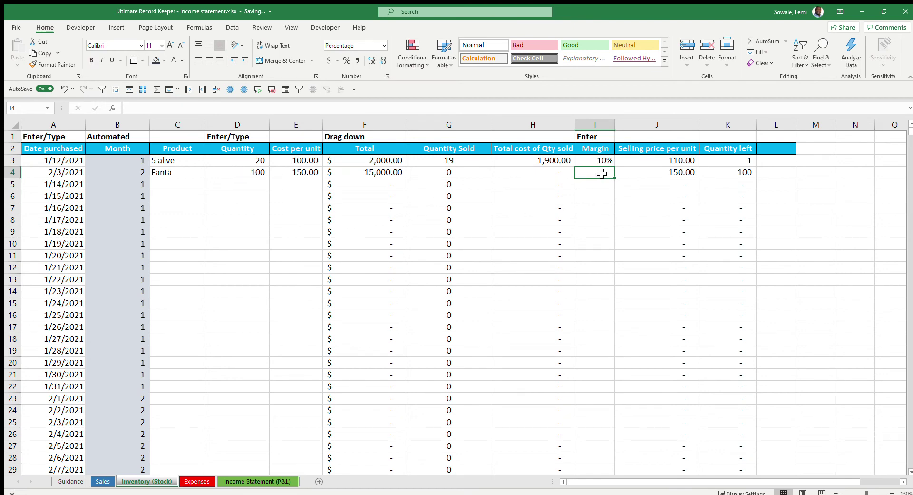
type("30")
key("Return")
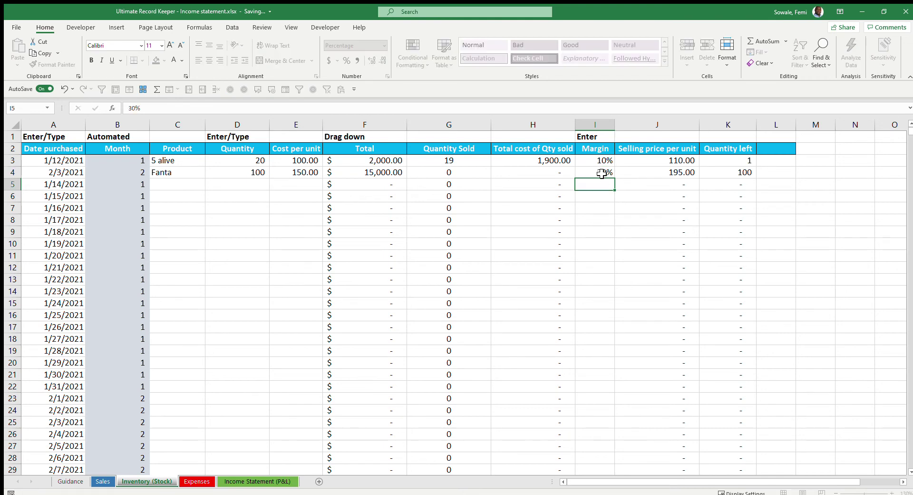
left_click(604, 176)
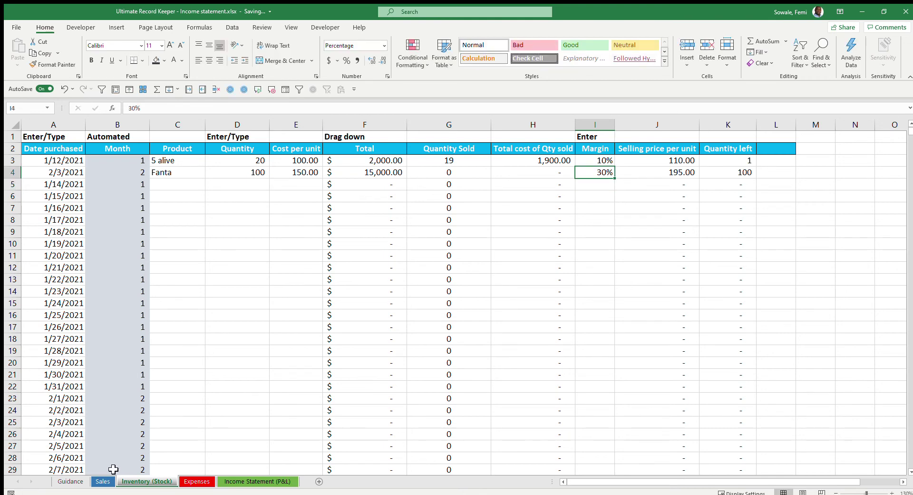
Add a February 4, 2021 sale of 20 Fanta with its customer in row 5.
left_click(102, 481)
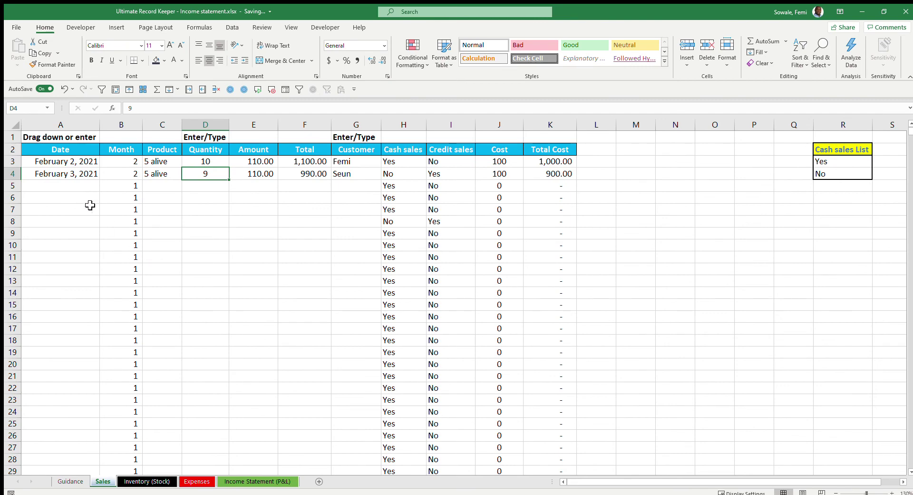
left_click(59, 180)
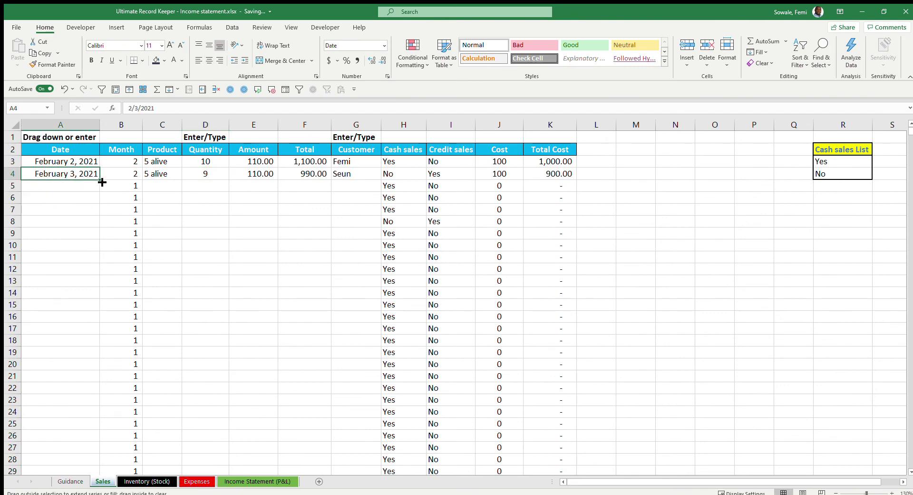
left_click_drag(100, 181, 94, 189)
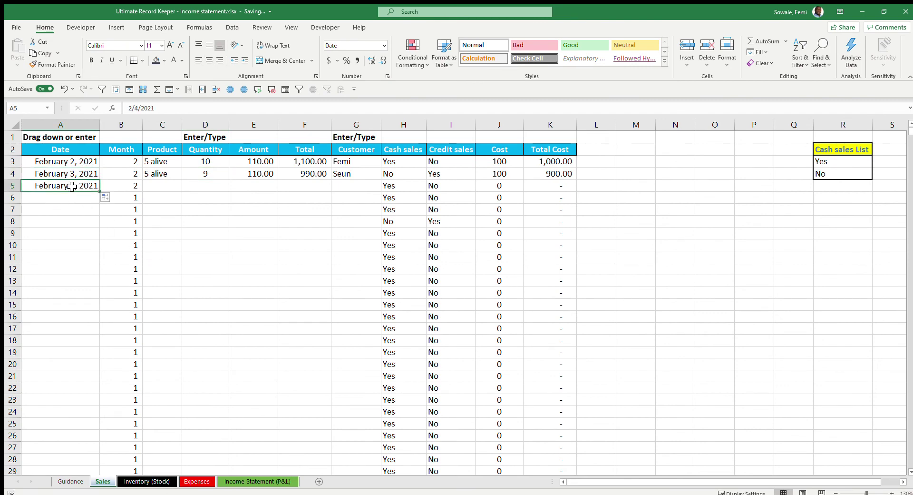
left_click(159, 186)
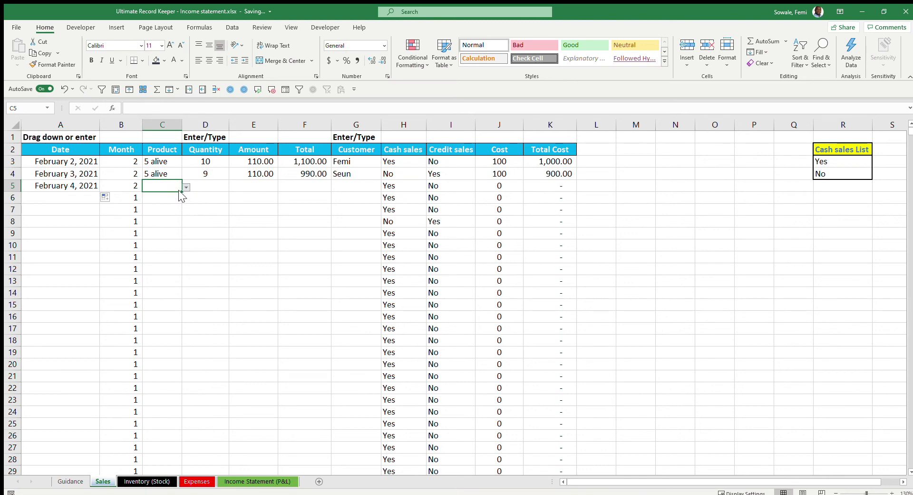
type("Fanta")
left_click(205, 184)
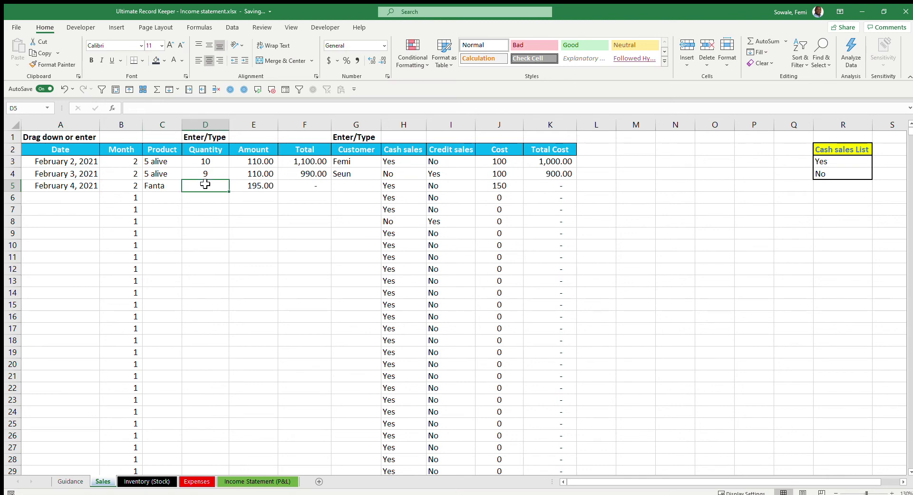
type("20")
key("Return")
key("Up")
key("Right")
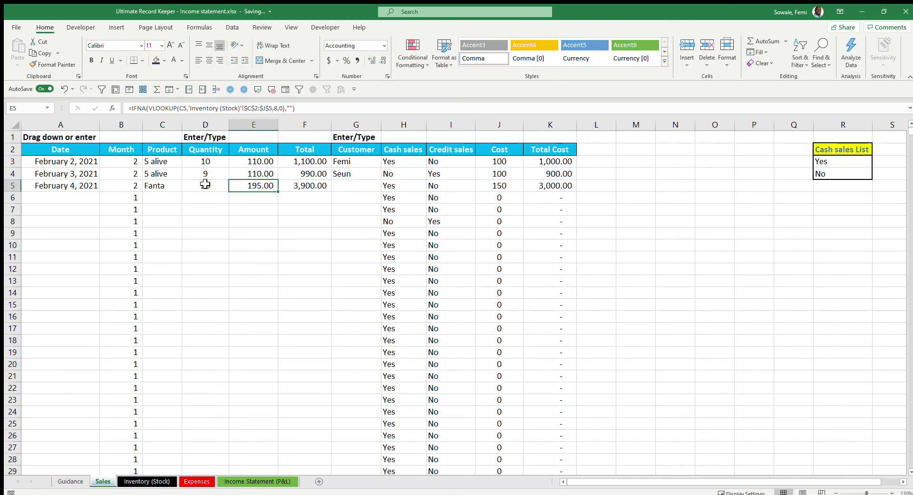
key("Right")
key("Right")
type("F")
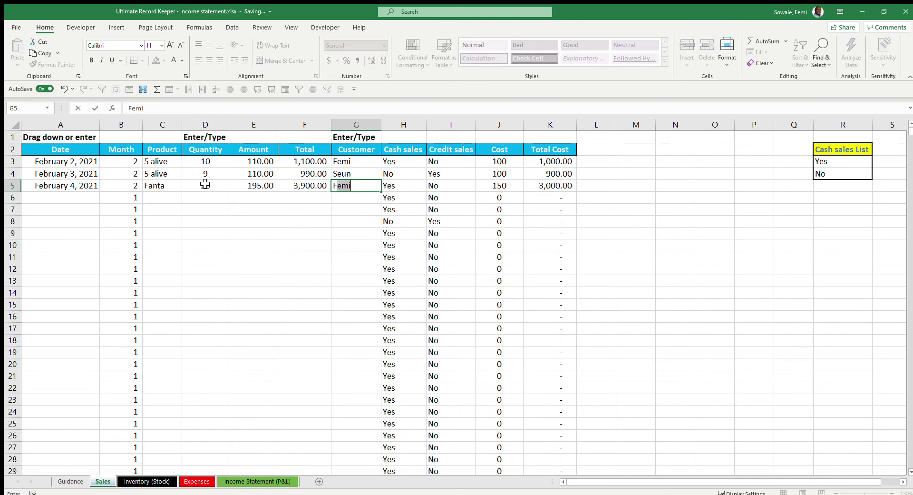
key("Return")
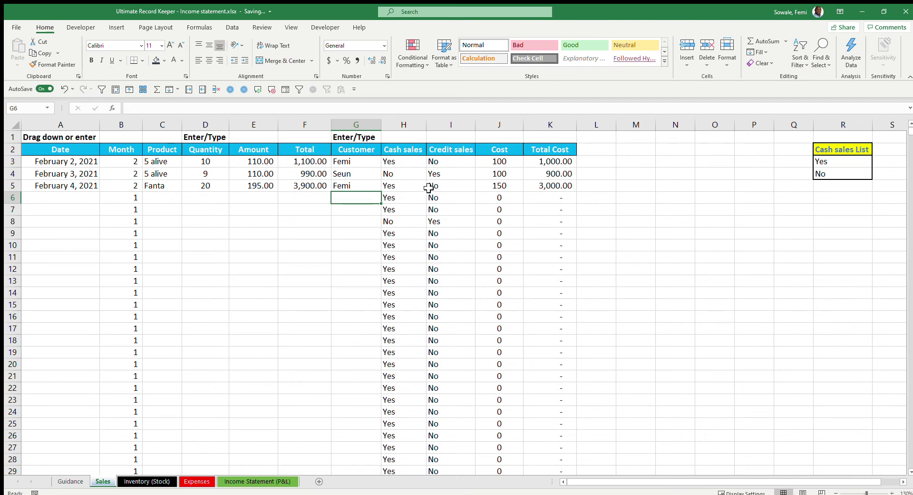
Mark the February 3 sale as cash (Yes) and the Fanta sale as credit (No).
left_click(393, 186)
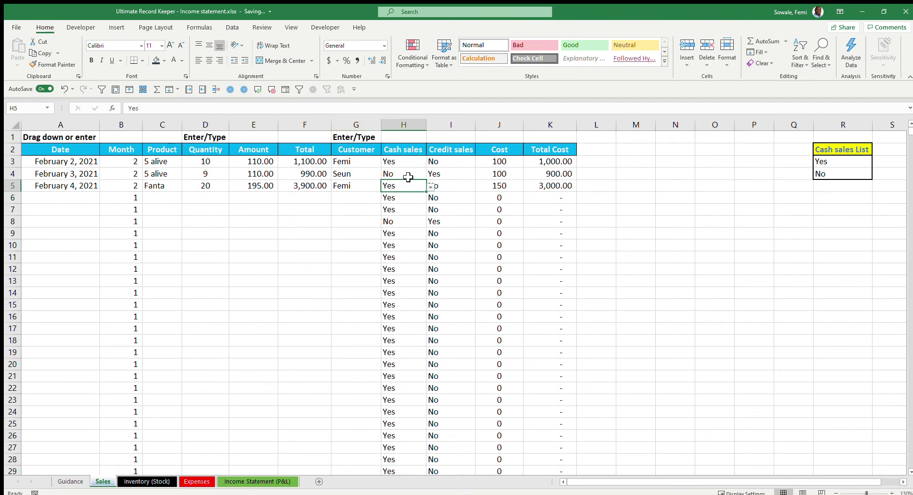
left_click(408, 175)
left_click(430, 175)
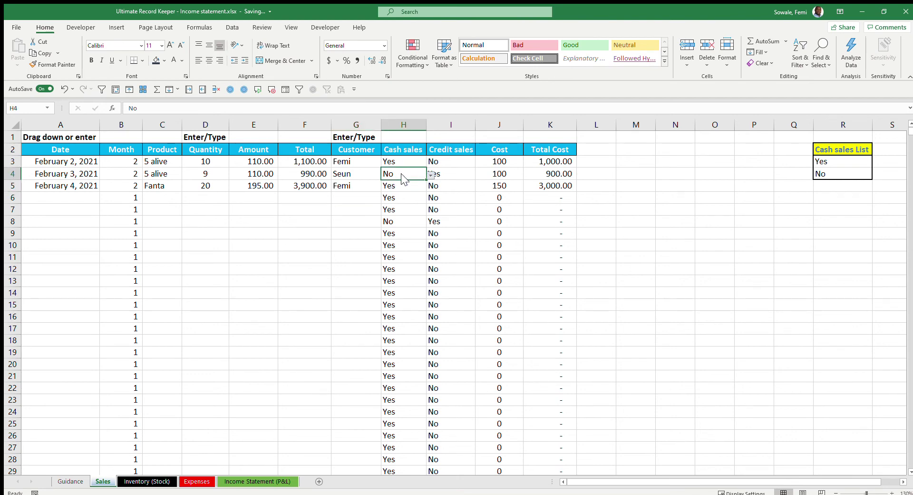
left_click(398, 186)
left_click(404, 187)
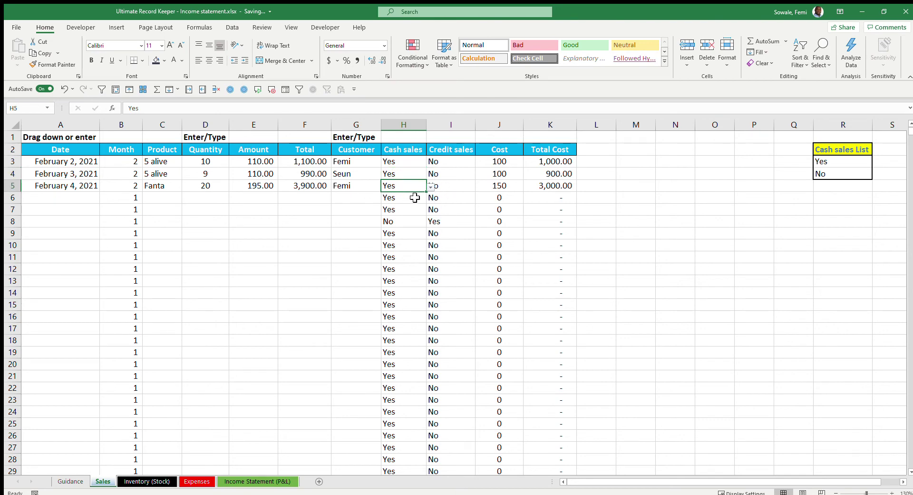
left_click(431, 187)
left_click(404, 200)
left_click(458, 189)
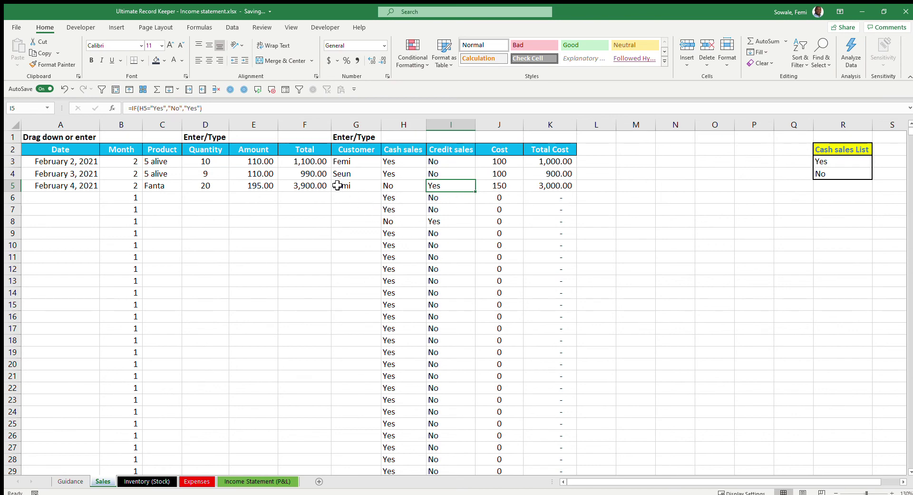
left_click(247, 482)
Inspect the SUMIF formula behind February's 5,990.00 sales in C3.
left_click(231, 163)
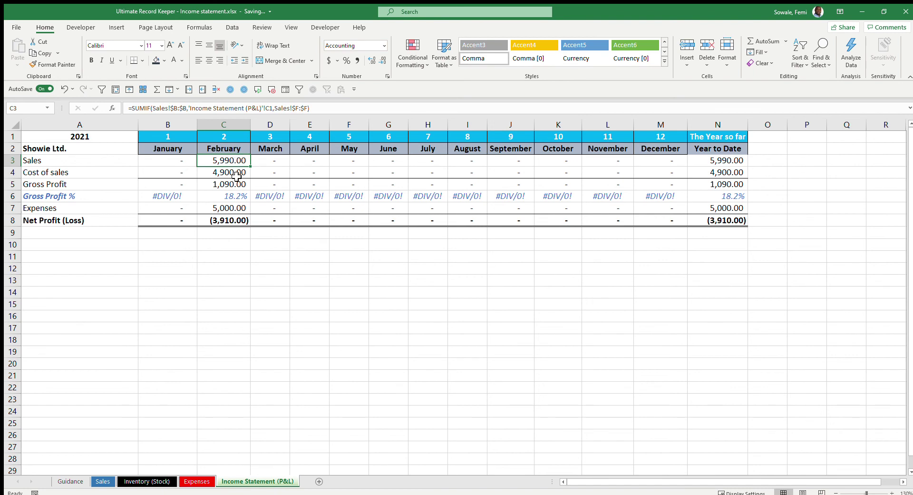
left_click(287, 318)
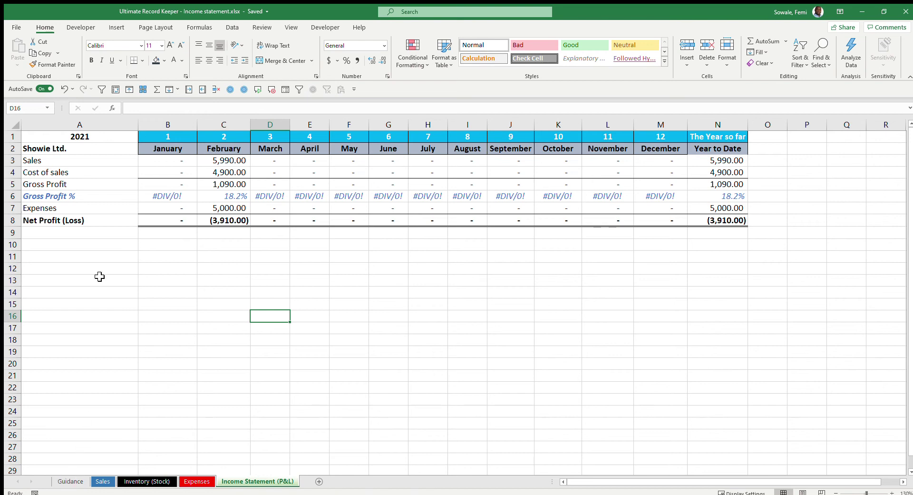
Switch AutoSave off and save the workbook manually from the File menu.
left_click(15, 27)
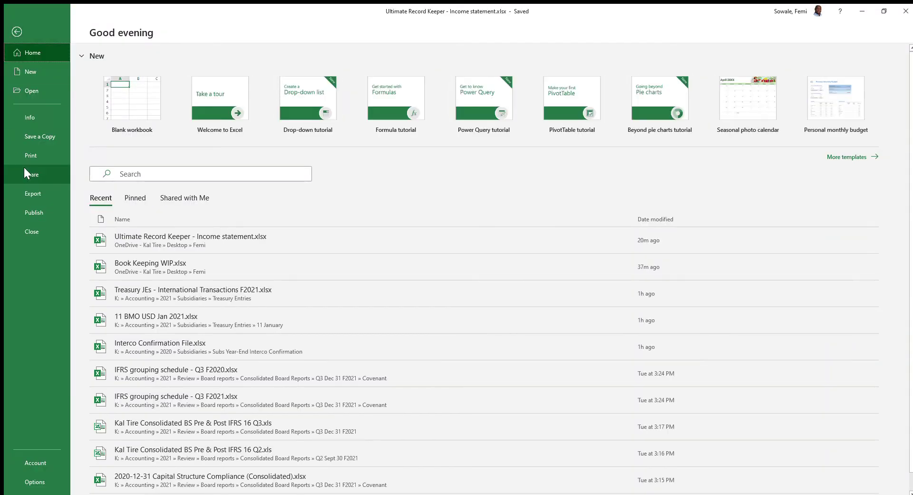
left_click(14, 31)
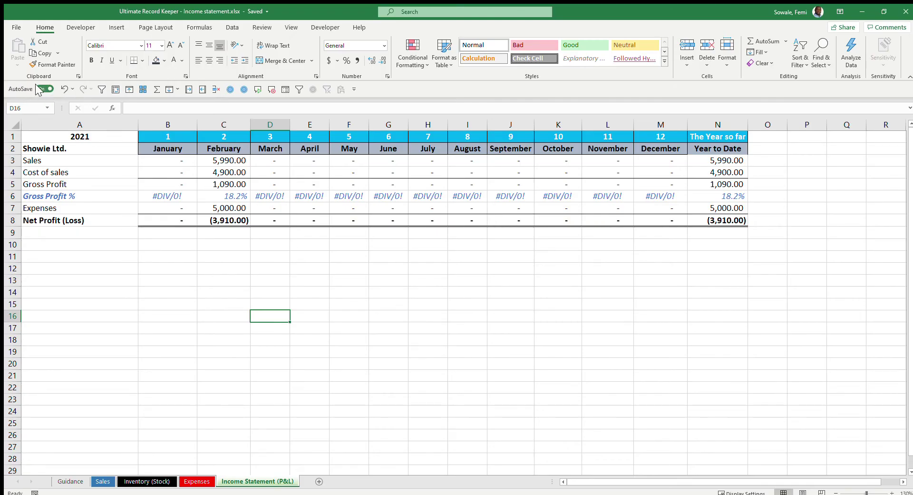
left_click(39, 89)
left_click(17, 28)
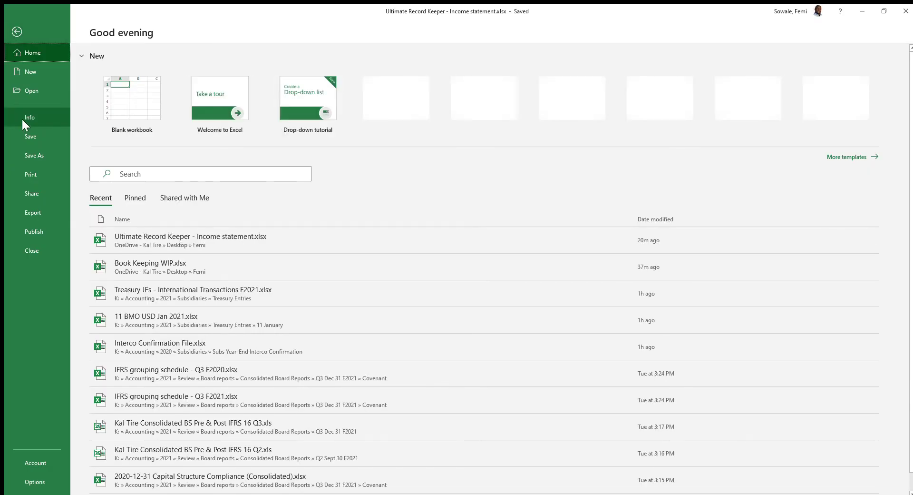
left_click(25, 129)
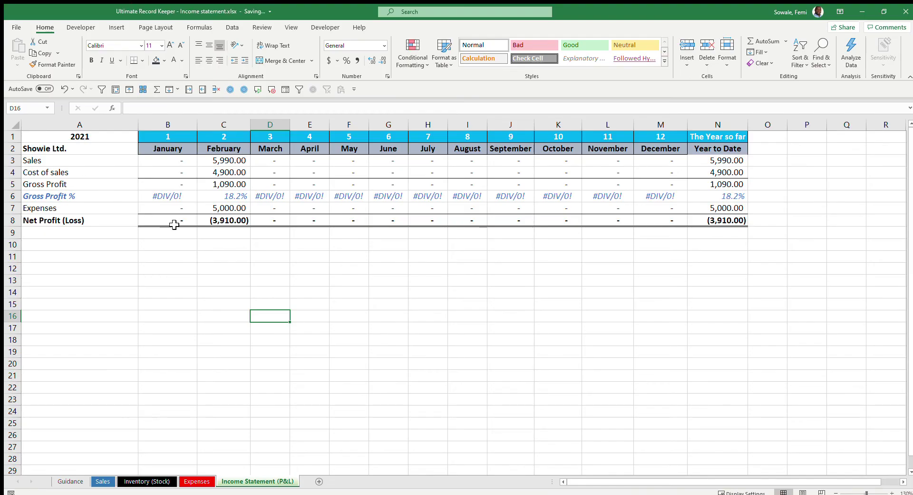
left_click(226, 291)
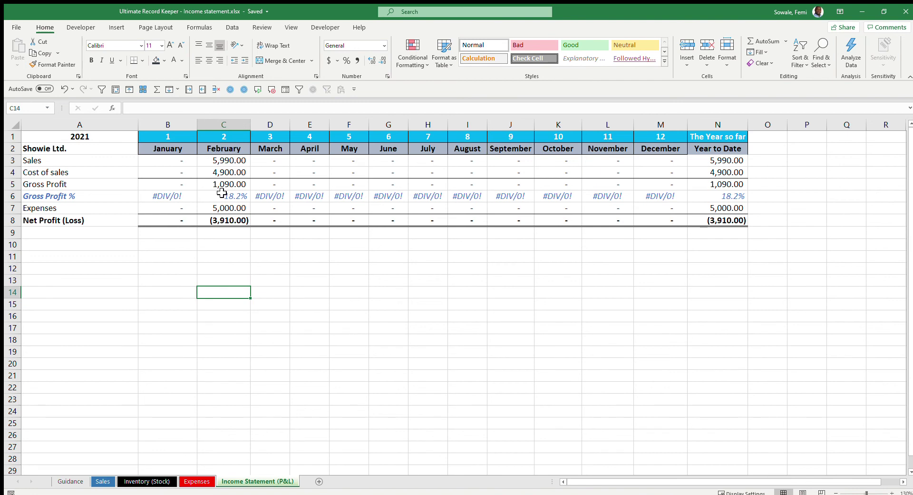
left_click(500, 361)
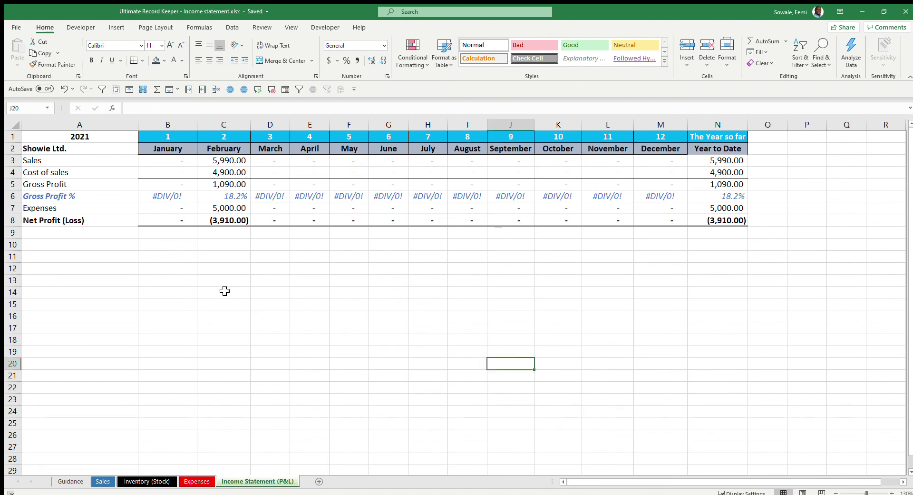
left_click(231, 269)
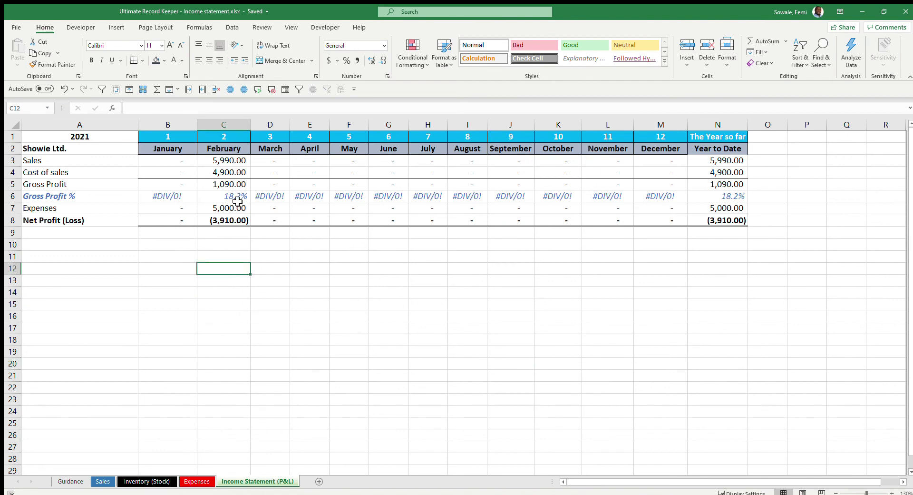
left_click(103, 481)
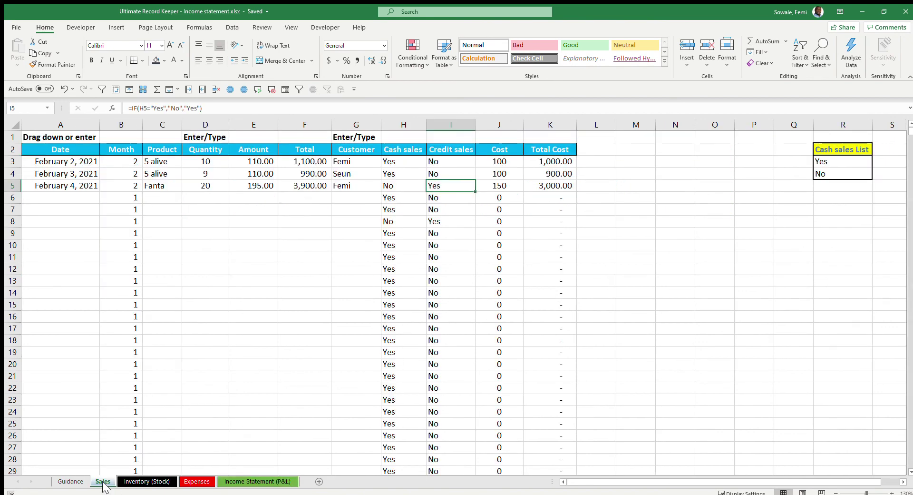
Add a February 5, 2021 sale of 80 Fanta in row 6, totalling 15,600.00.
left_click(148, 482)
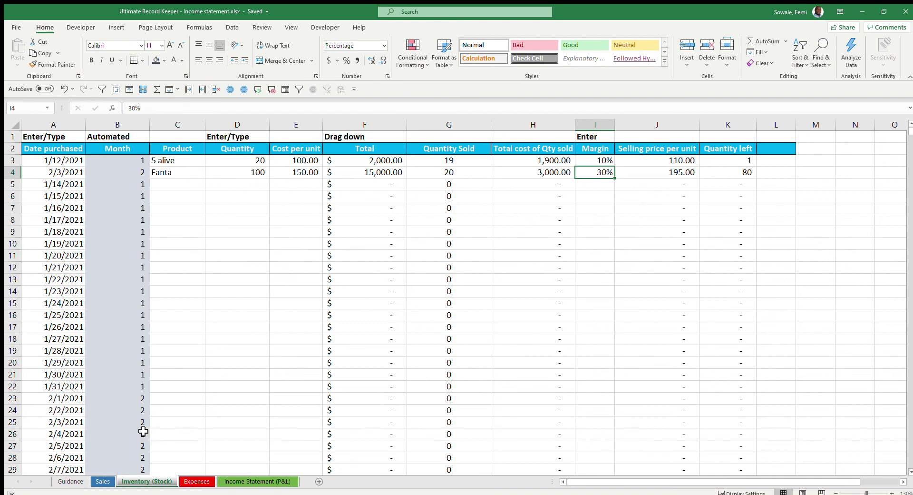
left_click(103, 481)
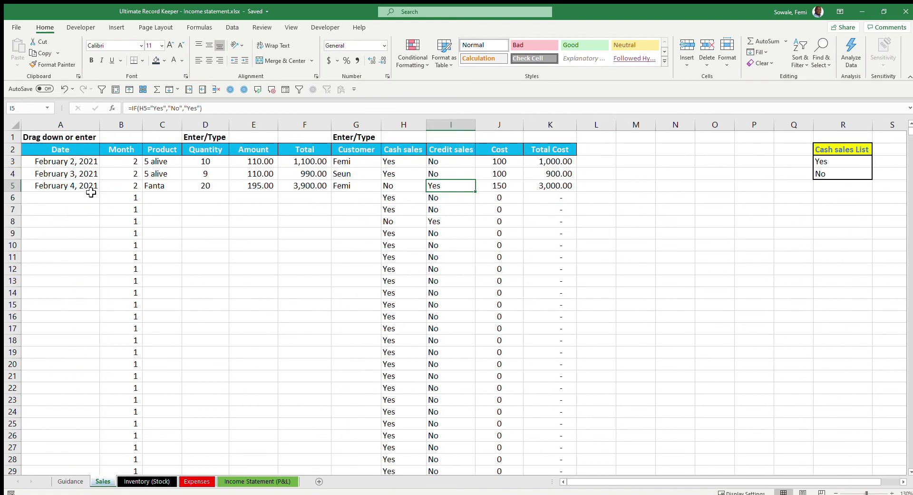
left_click(53, 191)
left_click_drag(100, 191, 98, 204)
left_click(161, 190)
left_click(174, 199)
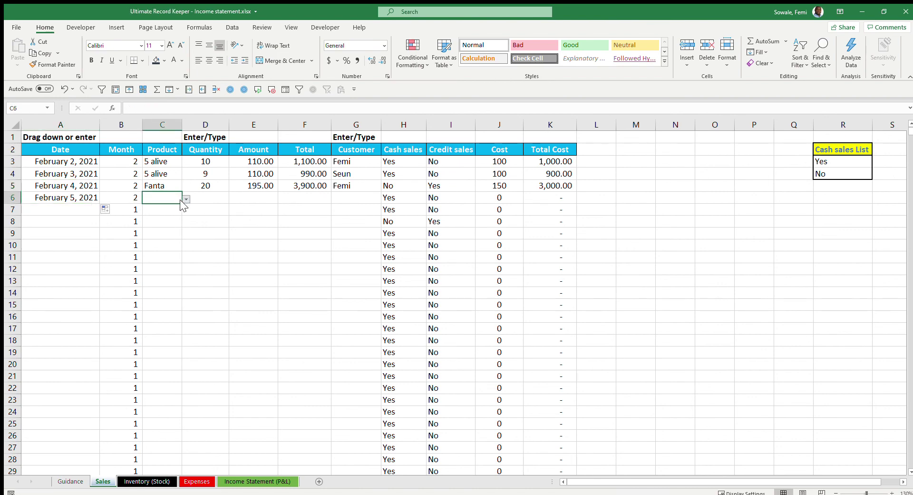
key("ctrl+d")
left_click(217, 197)
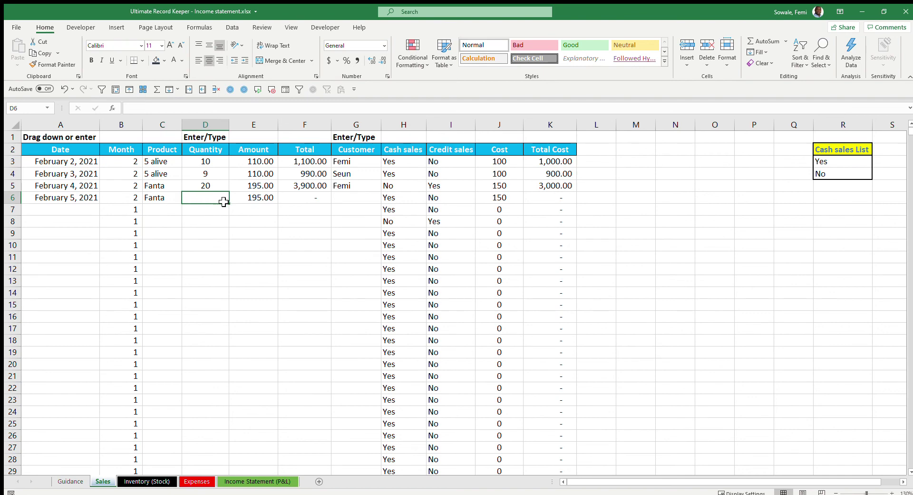
type("80")
key("Return")
key("Up")
left_click(318, 197)
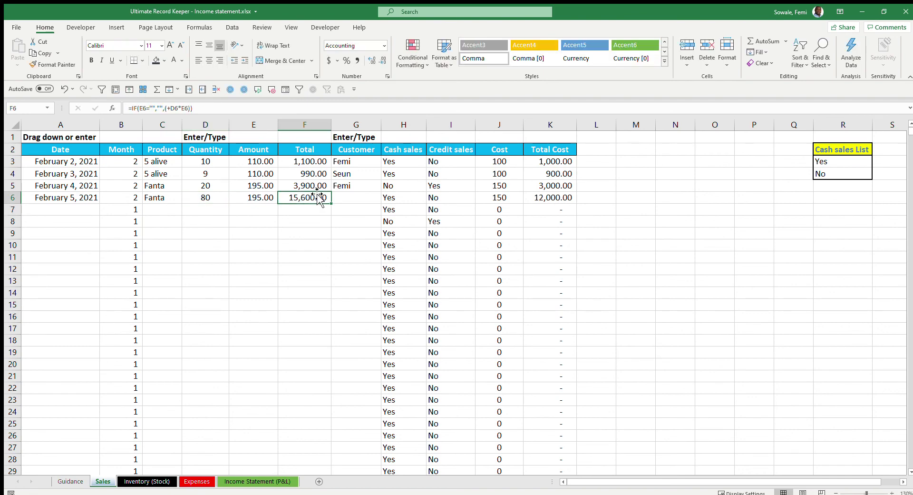
Enter the new sale's customer name in G6, correcting the first name typed.
key("Right")
type("Jid")
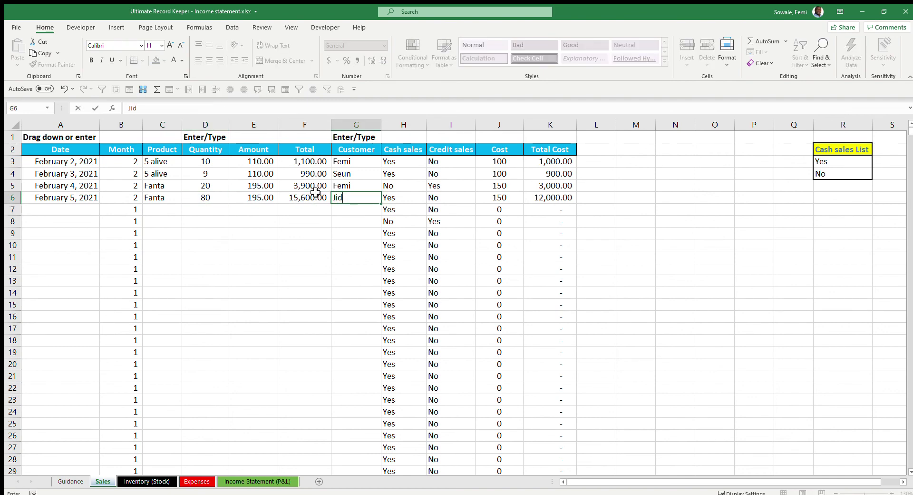
type("e")
key("Return")
key("Up")
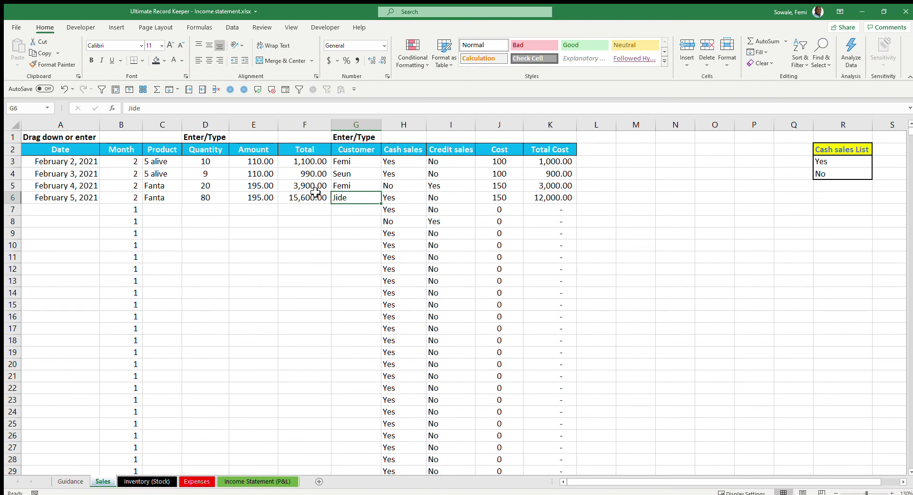
type("K")
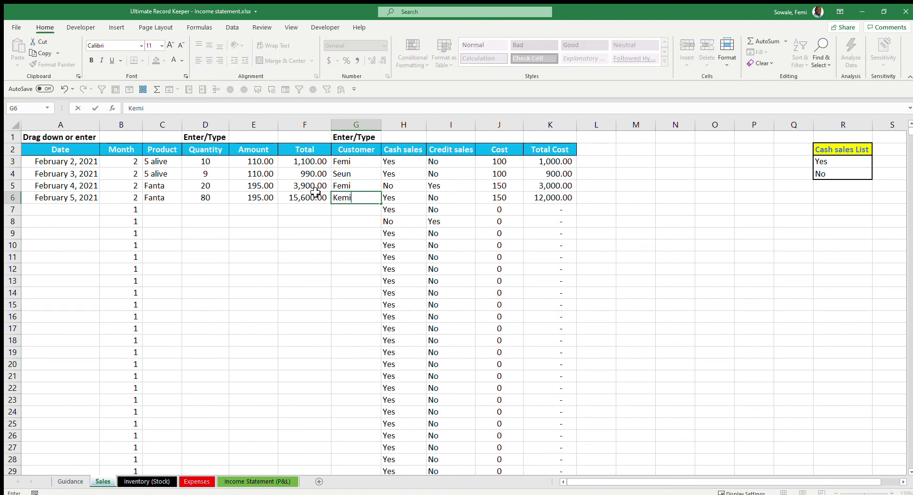
type("emi")
key("Return")
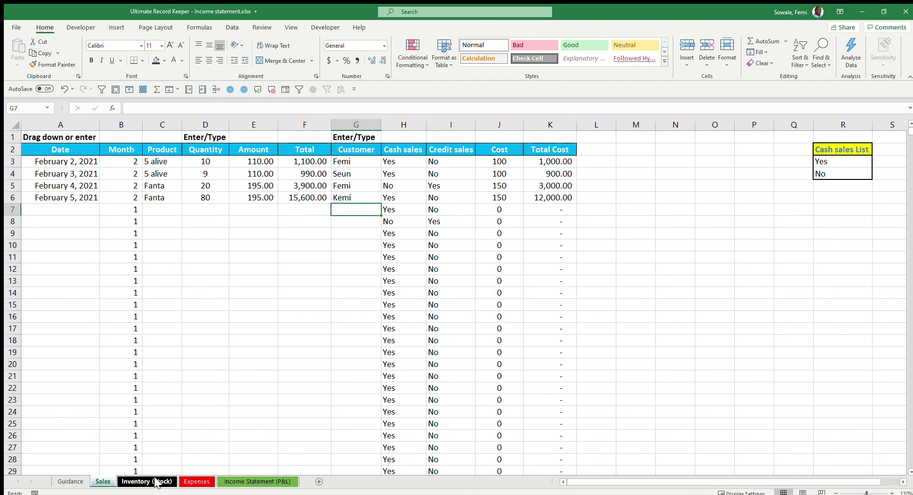
left_click(263, 481)
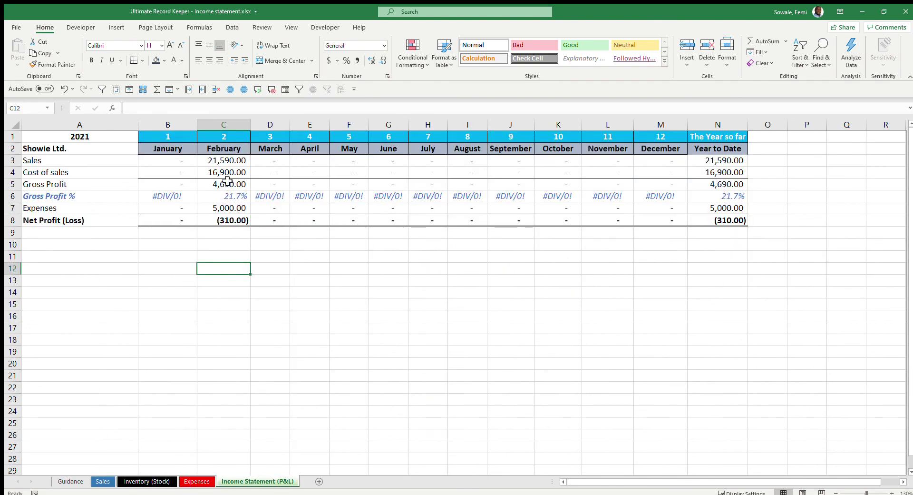
Review February's 21,590.00 sales, 16,900.00 cost of sales, expenses and net profit formulas.
left_click_drag(233, 160, 232, 172)
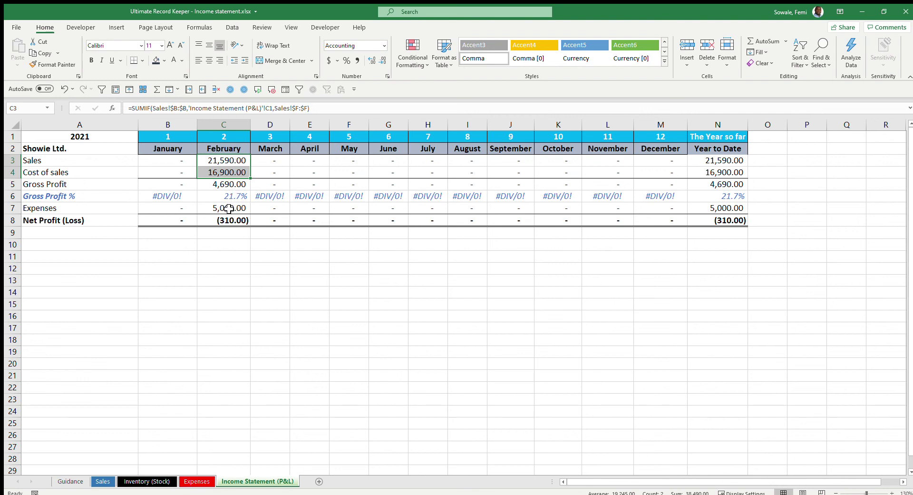
left_click(229, 209)
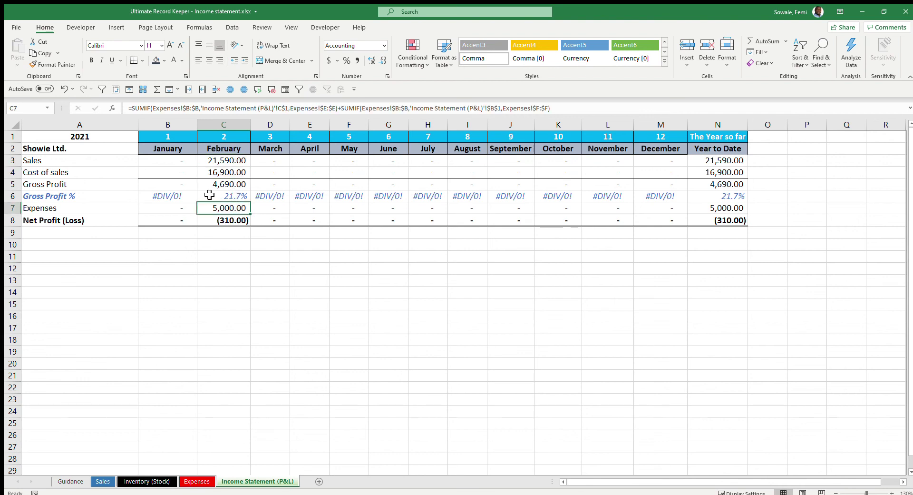
left_click(223, 221)
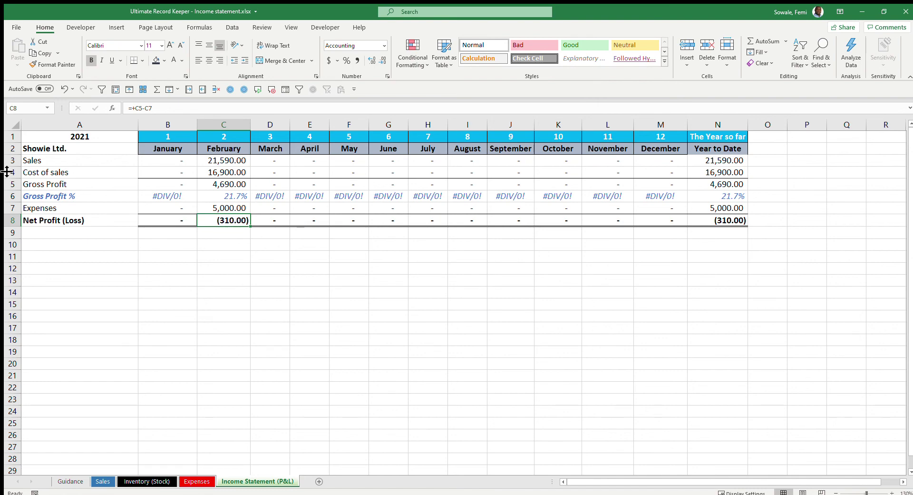
left_click(77, 216)
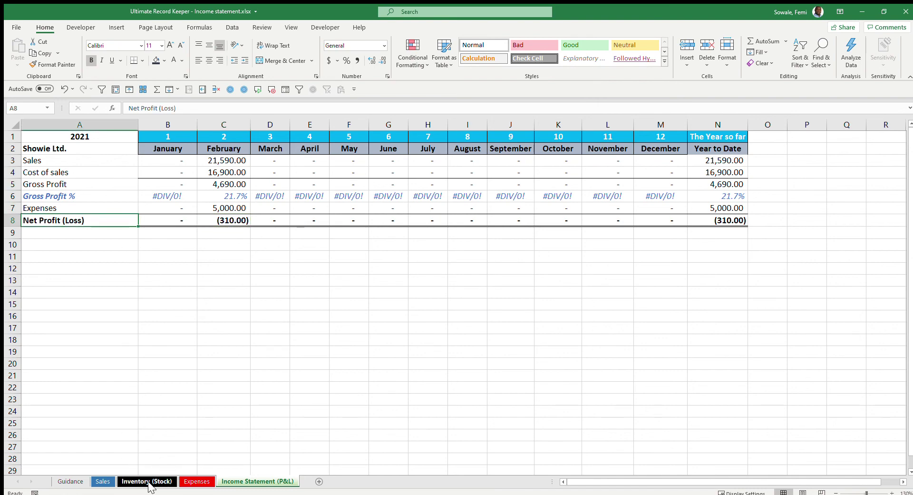
On Sales, fill the date down to February 6, 2021 and enter a sale of 20 Fanta.
left_click(102, 481)
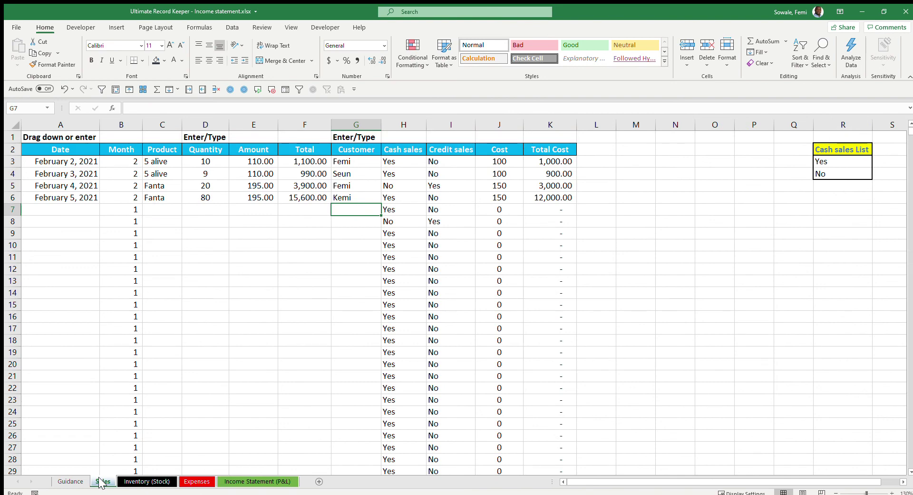
left_click(79, 200)
left_click_drag(100, 203, 98, 213)
left_click(158, 210)
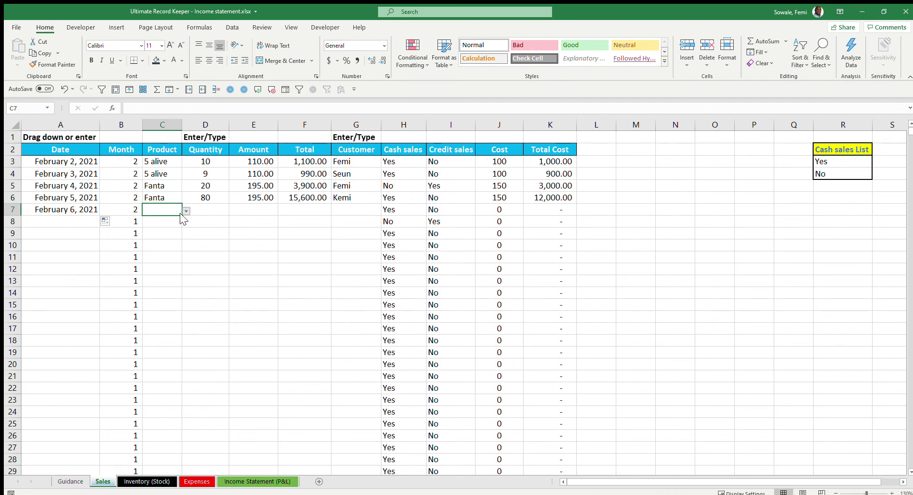
type("Fanta")
left_click(199, 209)
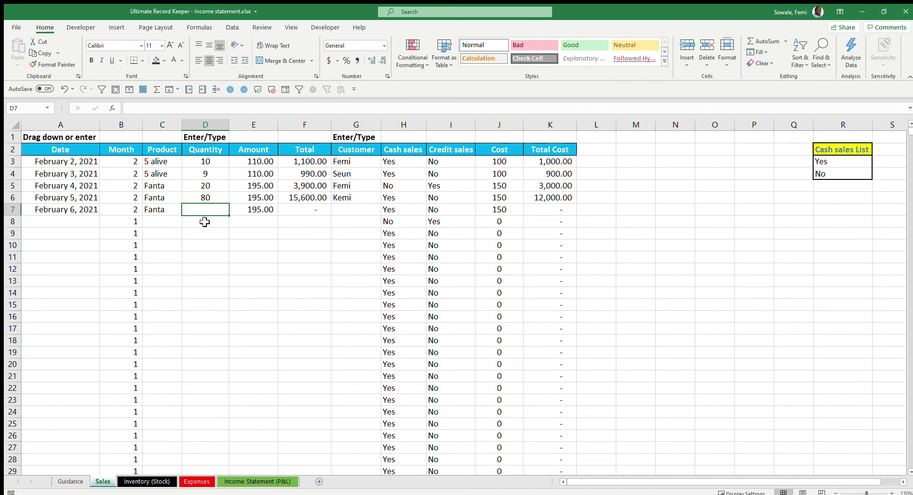
type("20")
key("Return")
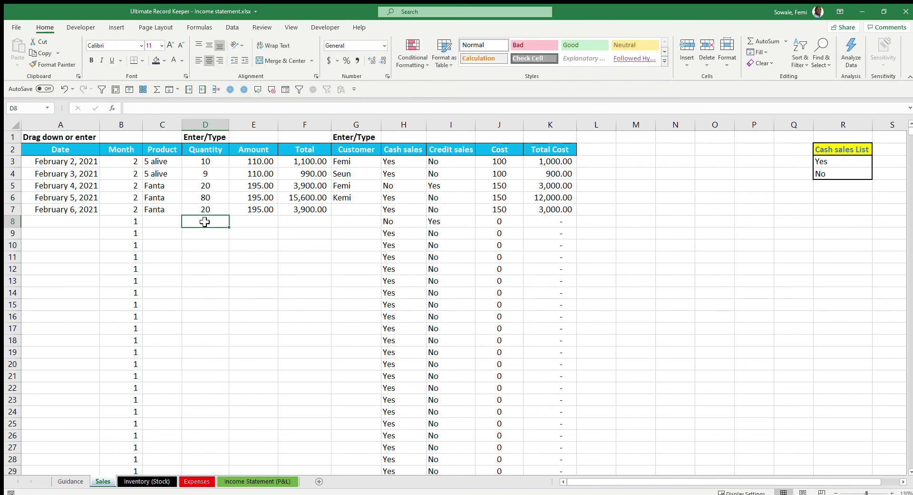
Compare the Fanta sales of 20 and 80 with Inventory (Stock)'s quantity left of (20) in K4.
left_click(157, 481)
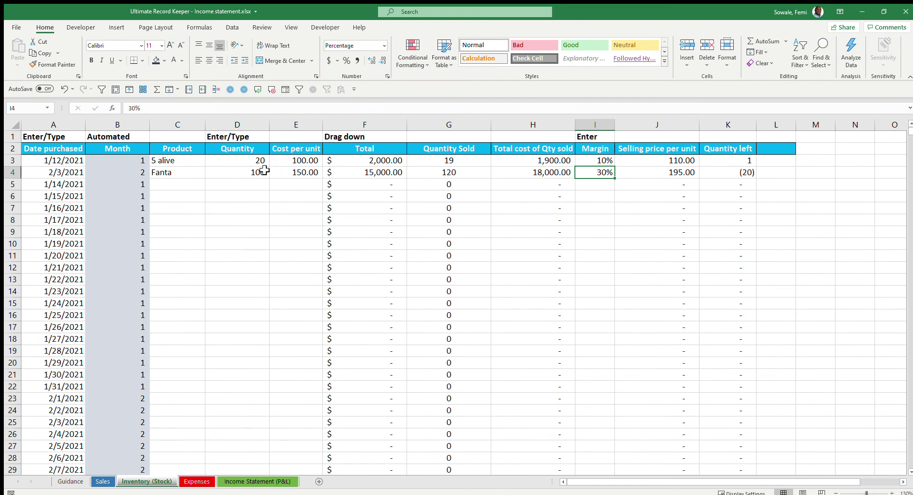
left_click(99, 481)
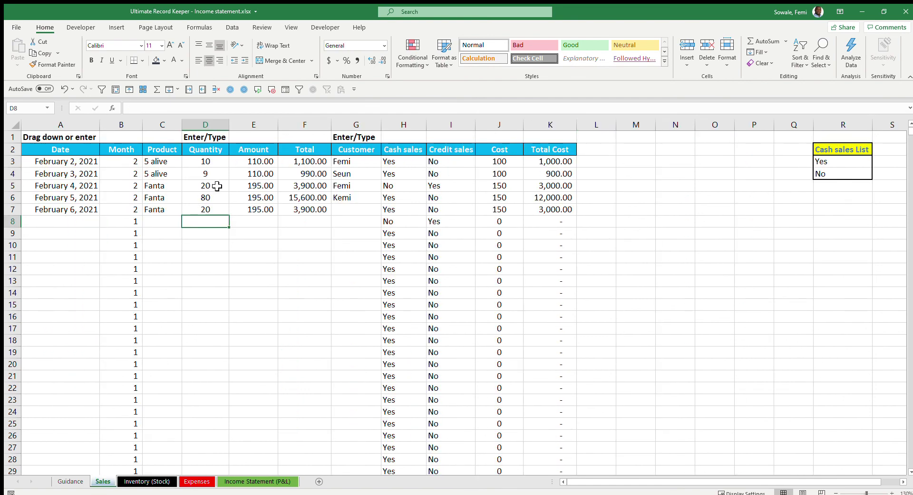
left_click_drag(208, 184, 206, 197)
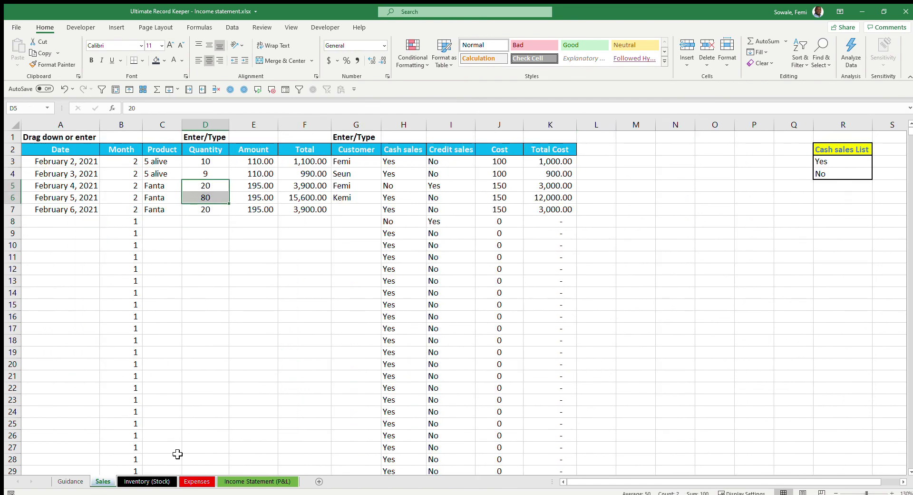
left_click(169, 482)
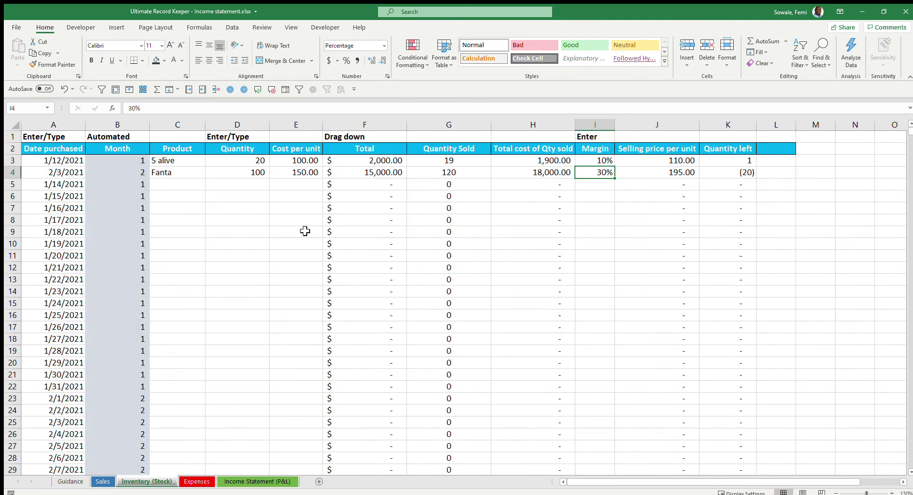
left_click(741, 172)
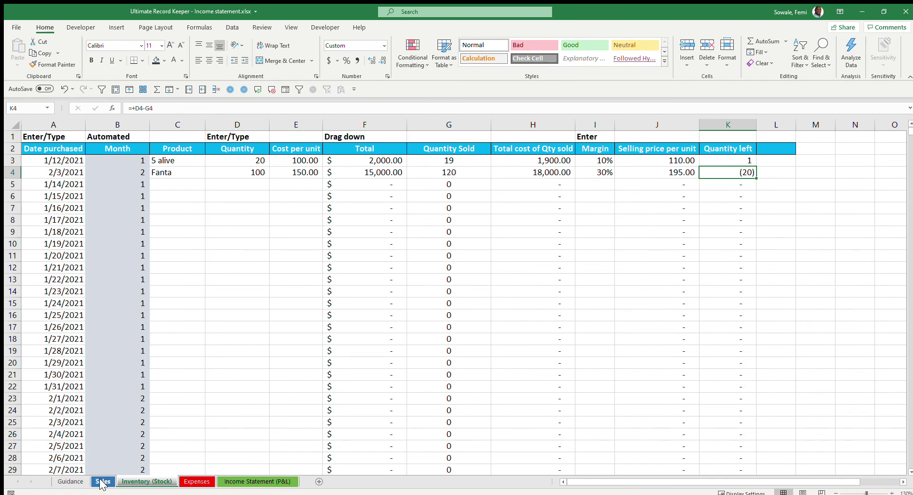
left_click(61, 185)
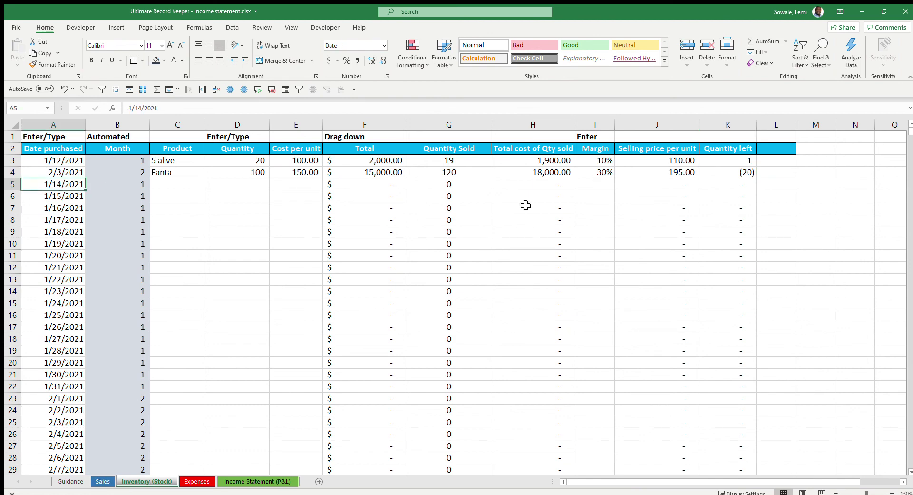
In Inventory (Stock) row 5, enter purchase date 02/04/2021 and product Coke.
type("02/")
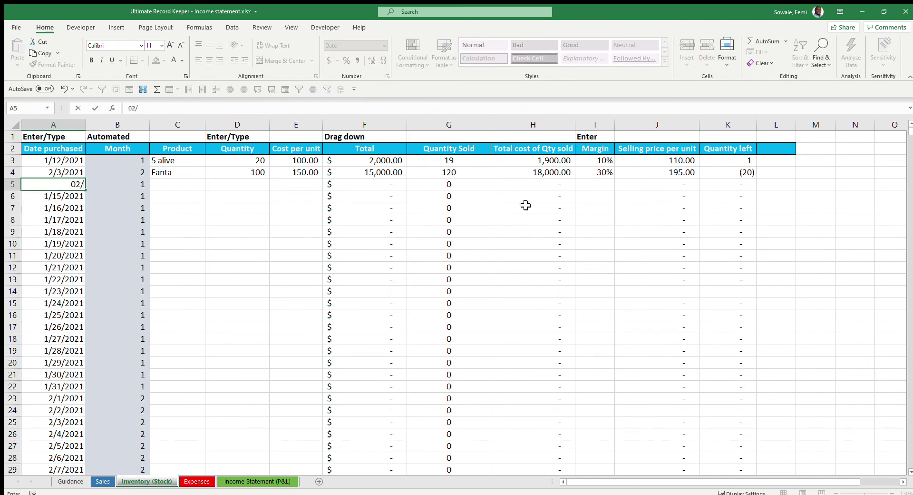
type("04")
type("/")
type("2021")
key("Return")
key("Up")
key("Right")
key("Right")
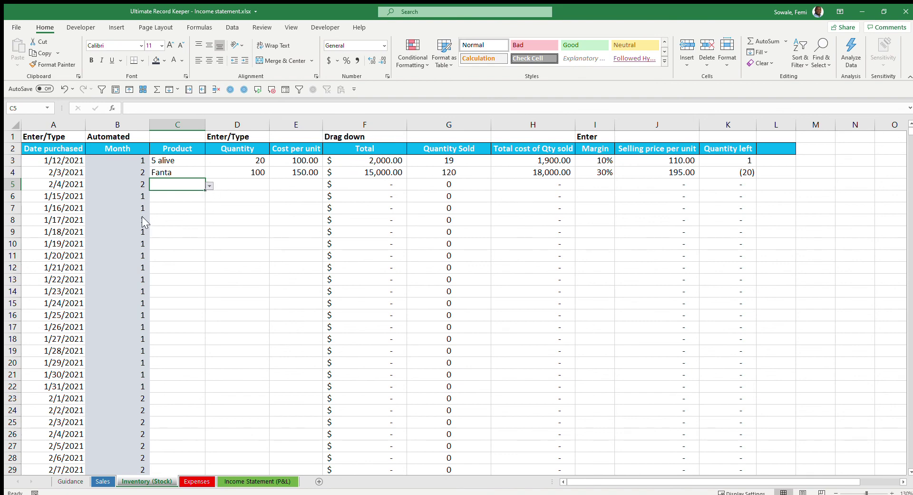
type("Coke")
Record the Coke purchase as 300 units at 150.00 each with a 30% margin.
left_click(253, 183)
type("3000")
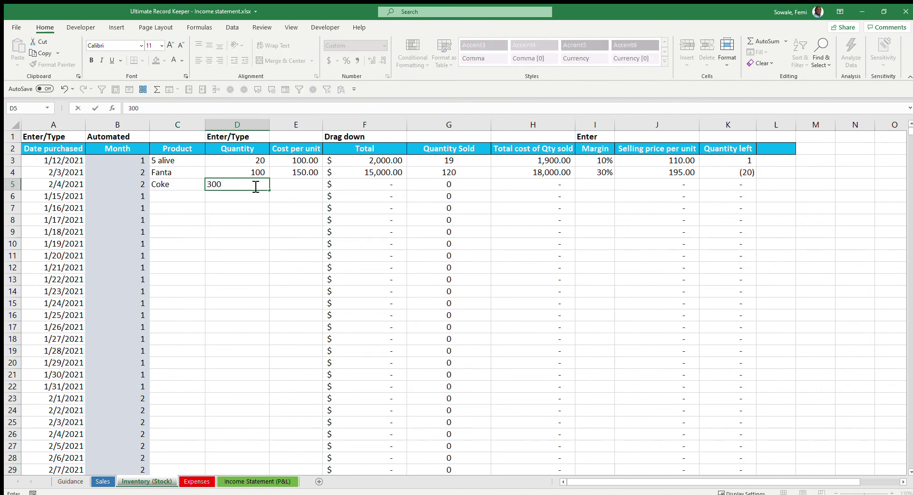
key("Tab")
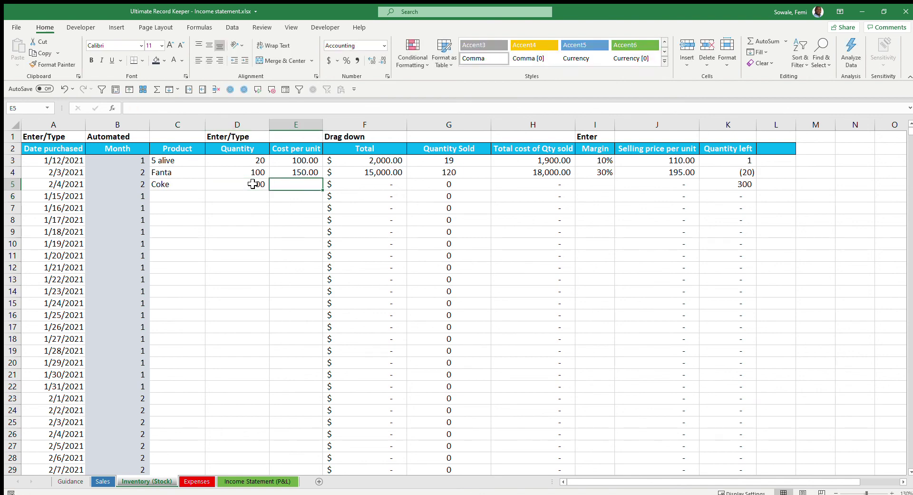
type("150")
key("ctrl+Return")
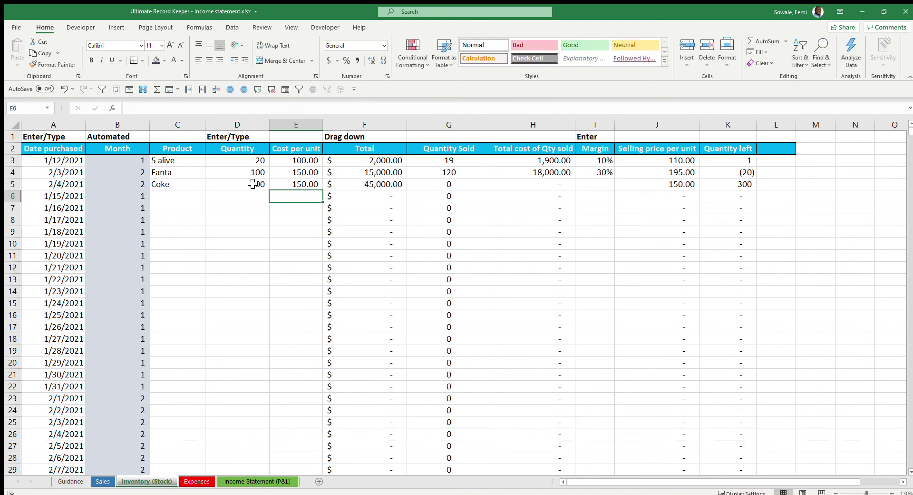
key("Tab")
key("Tab")
key("Tab")
key("Tab")
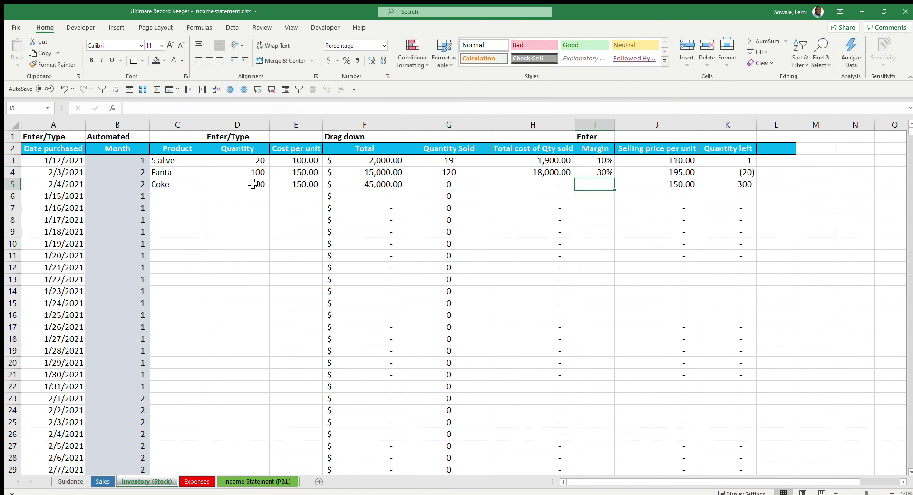
type("30")
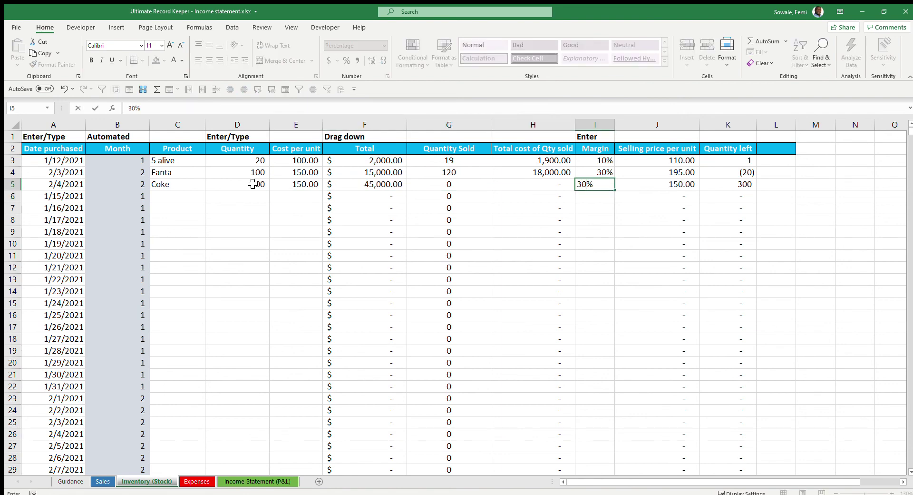
key("ctrl+Return")
key("Tab")
key("Tab")
key("Tab")
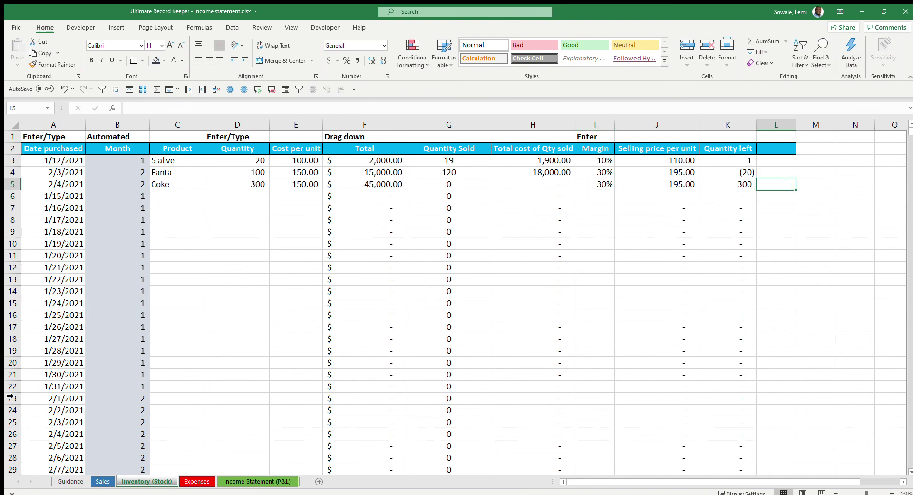
left_click(104, 481)
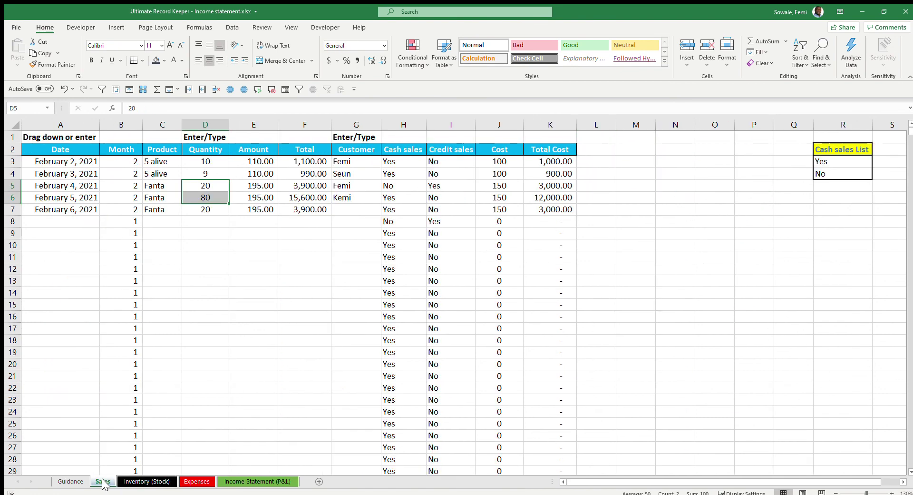
Change the February 6 sale's product to Coke and check the stock balances.
left_click(180, 209)
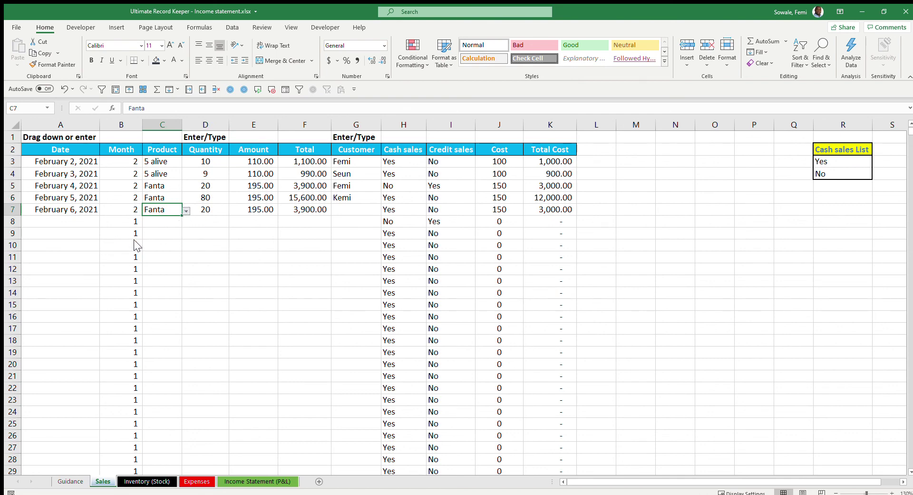
type("Coke")
key("ctrl+Return")
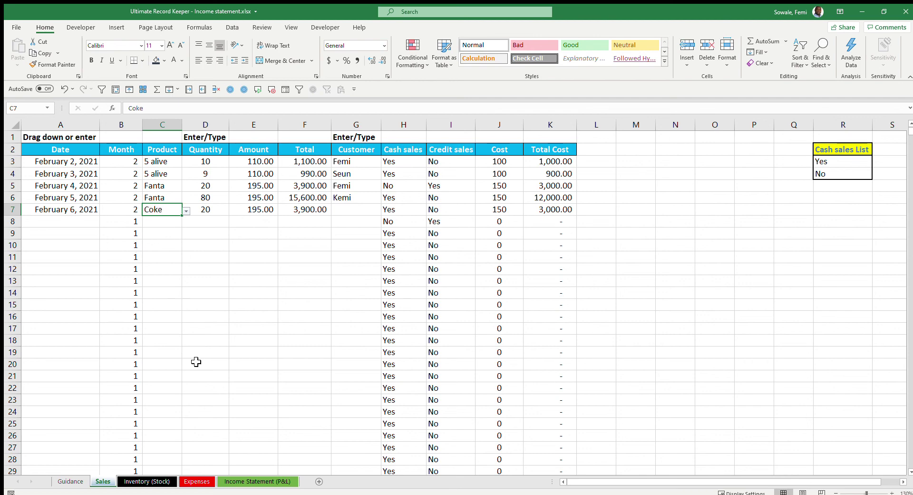
left_click(156, 482)
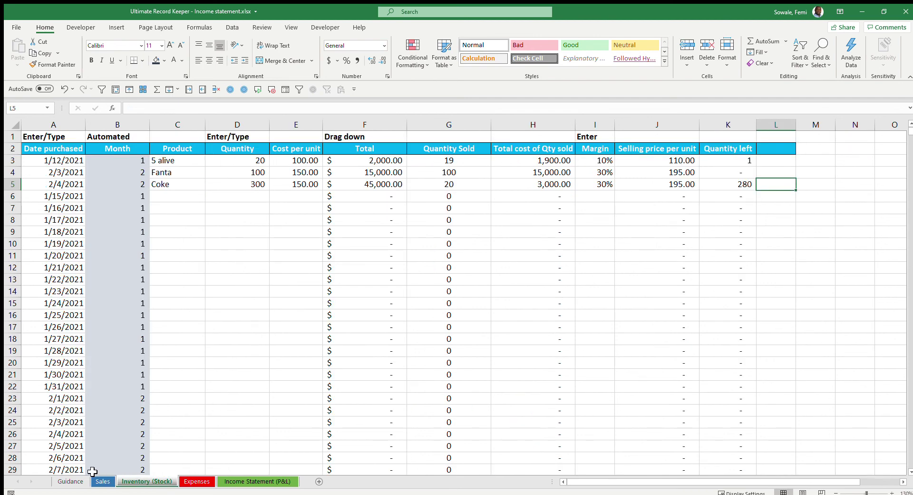
left_click(102, 481)
Set the February 6 sale quantity to 50, confirming 250 Coke left in Inventory (Stock).
left_click(208, 210)
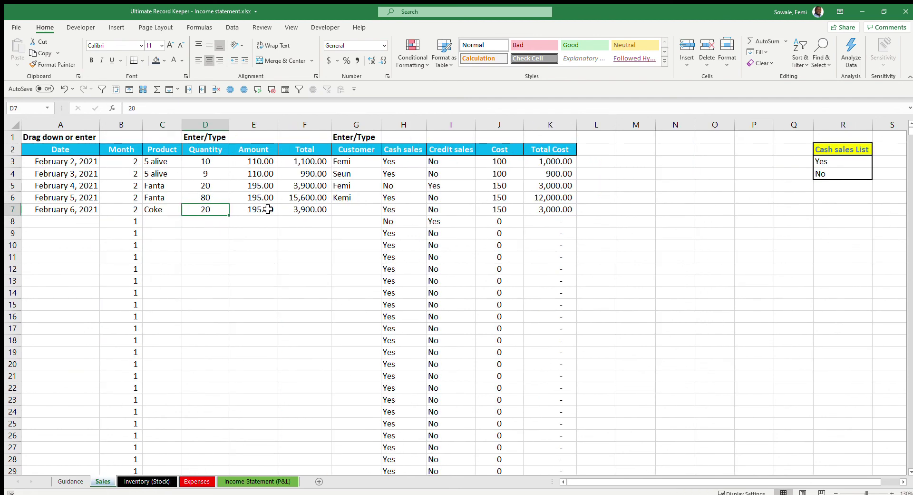
type("50")
key("Return")
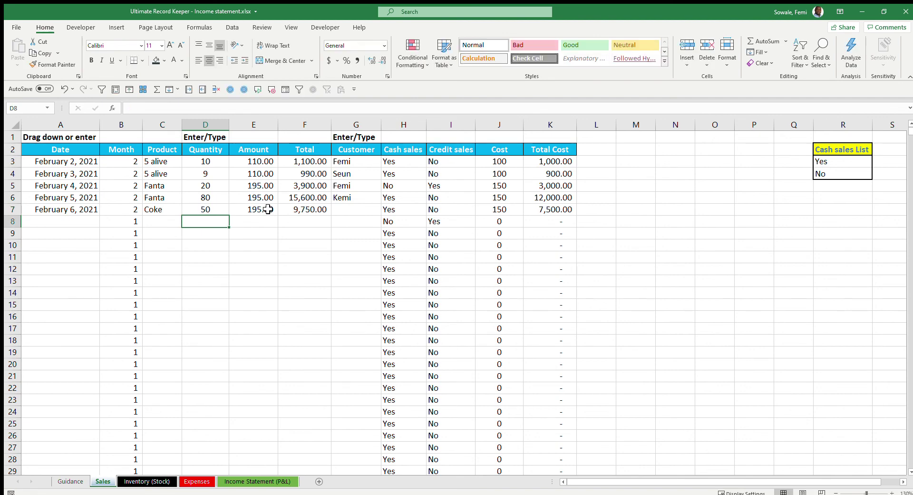
left_click(152, 479)
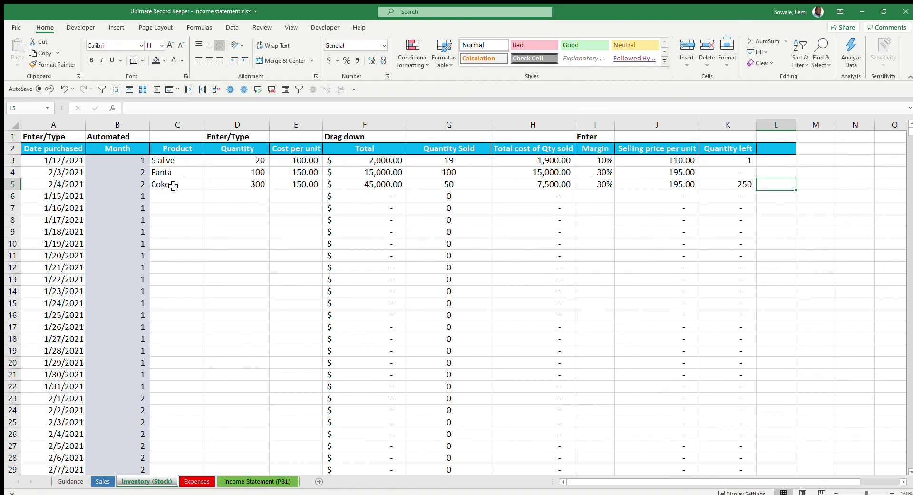
left_click(737, 189)
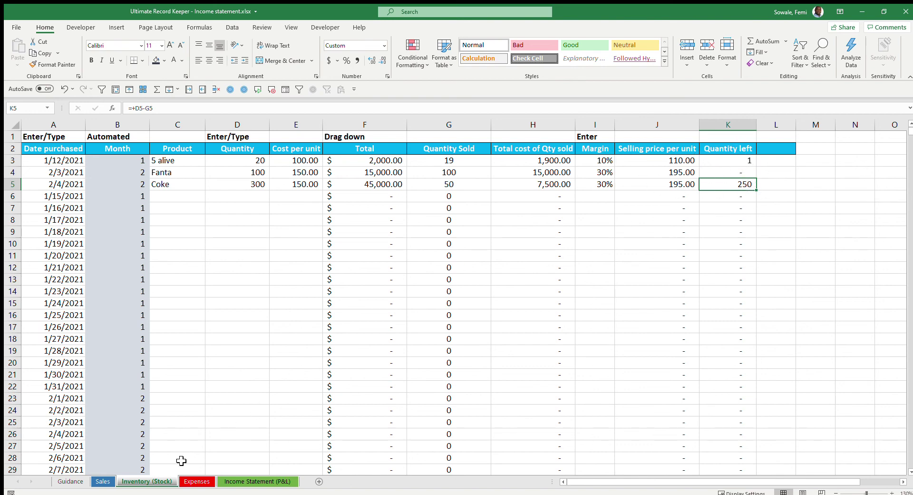
left_click(102, 481)
Add a February 7, 2021 sale of 5 units of '5 alive' and check its stock left.
left_click(157, 213)
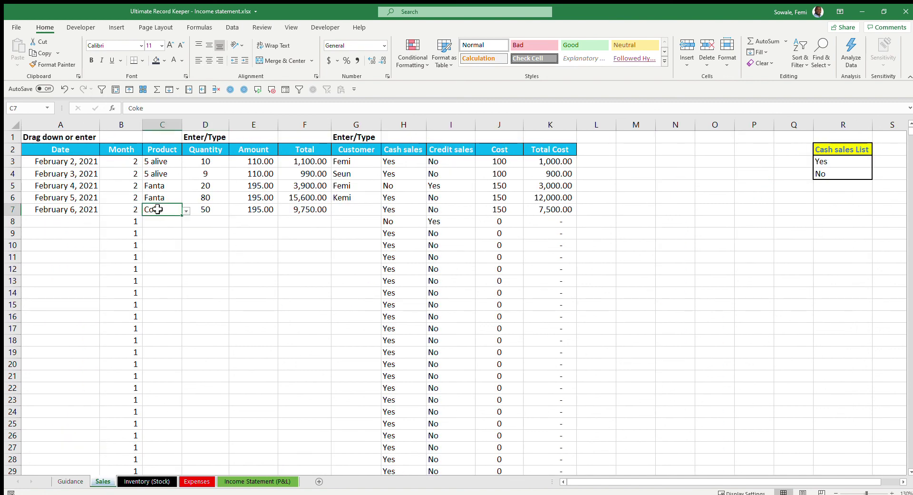
left_click(79, 210)
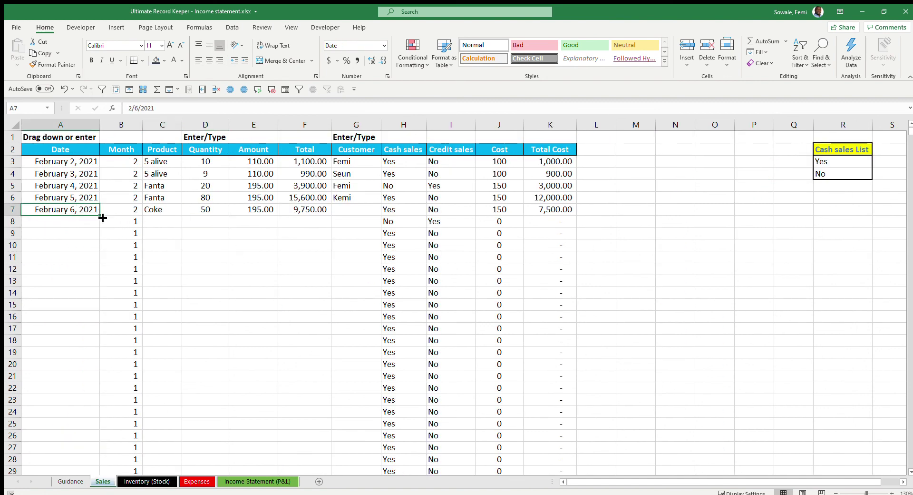
left_click_drag(102, 228, 103, 228)
left_click(153, 222)
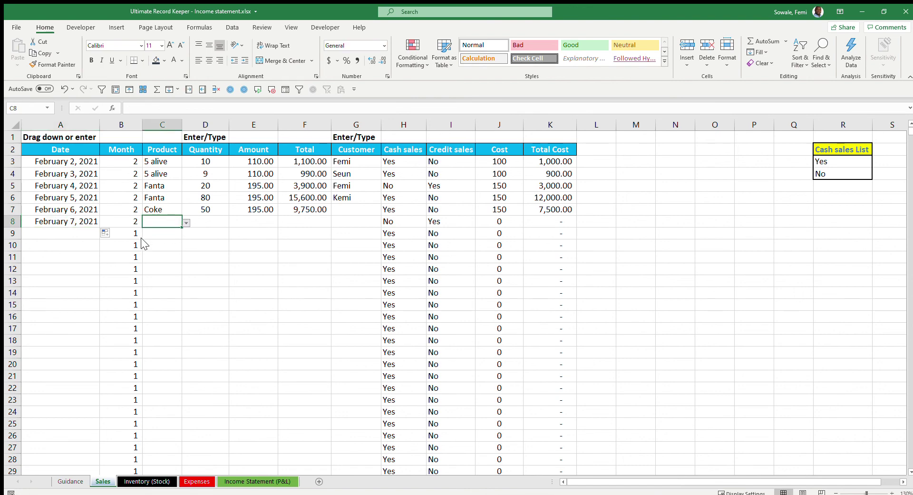
type("5 alive")
left_click(219, 223)
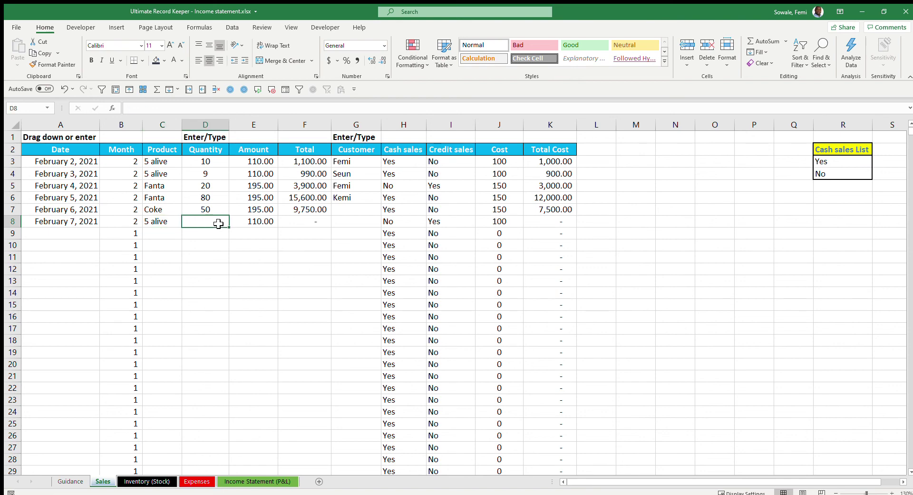
type("5")
key("Return")
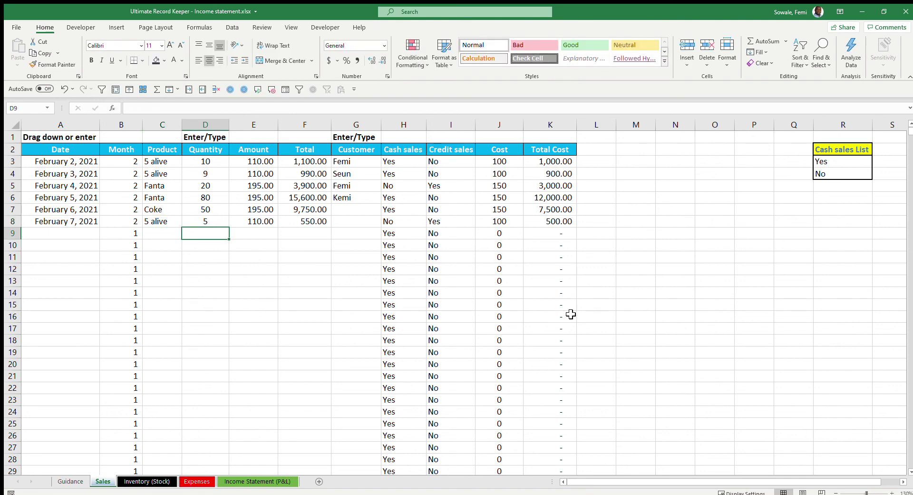
left_click(134, 481)
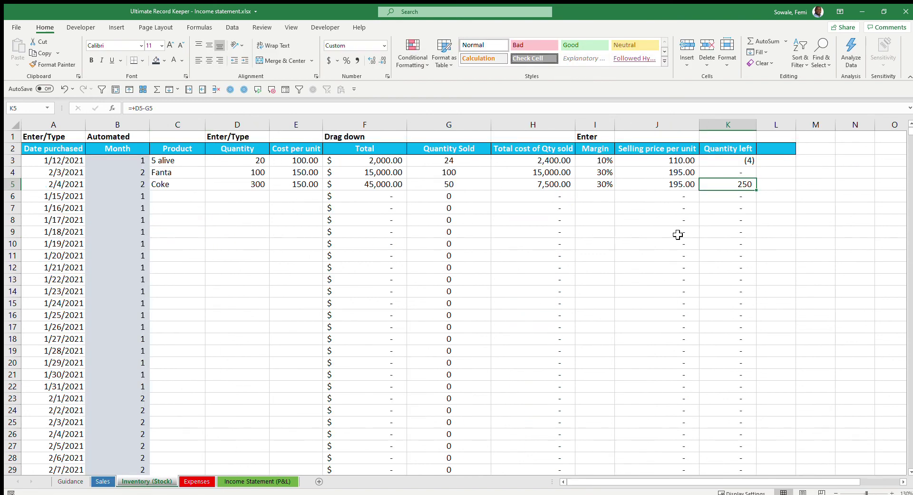
left_click(736, 162)
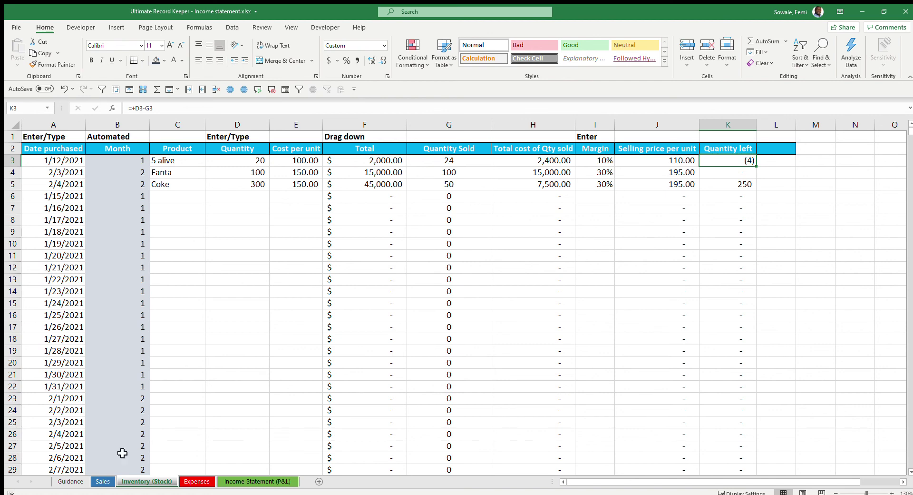
left_click(103, 481)
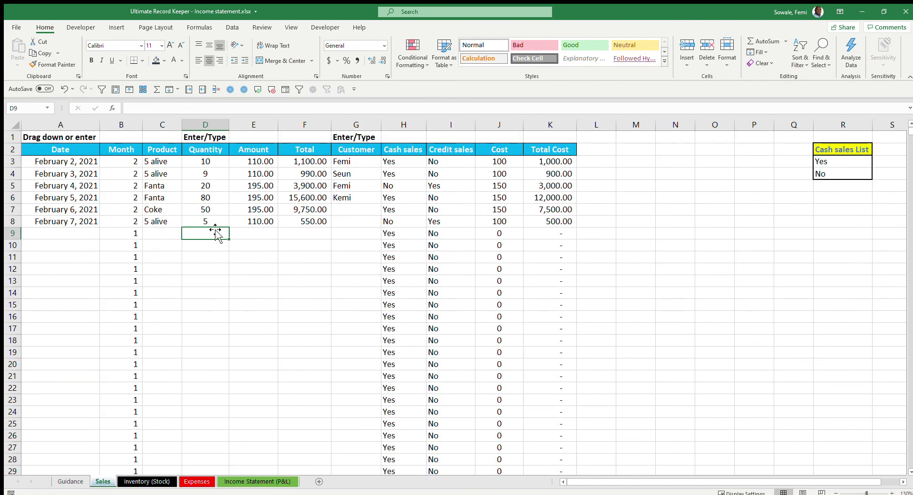
Pick Coke from the product dropdown for the February 7 sale, leaving 245 Coke in stock.
left_click(165, 222)
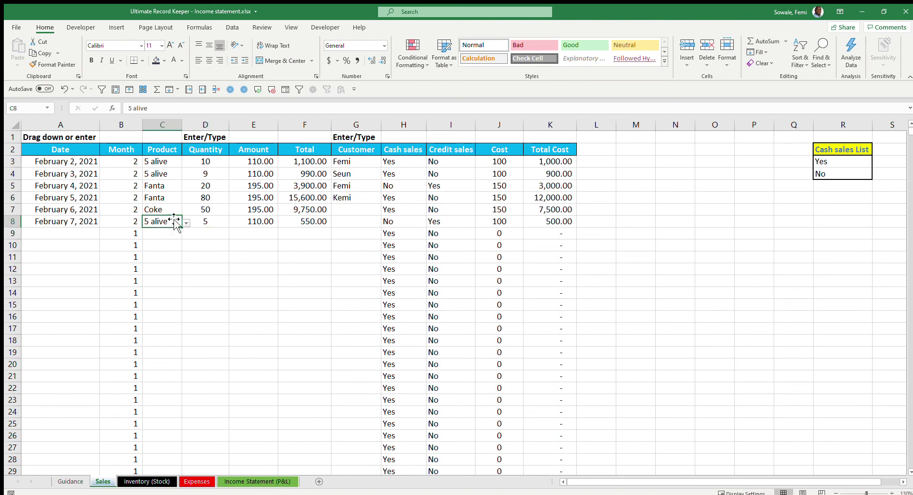
left_click(186, 223)
left_click(156, 240)
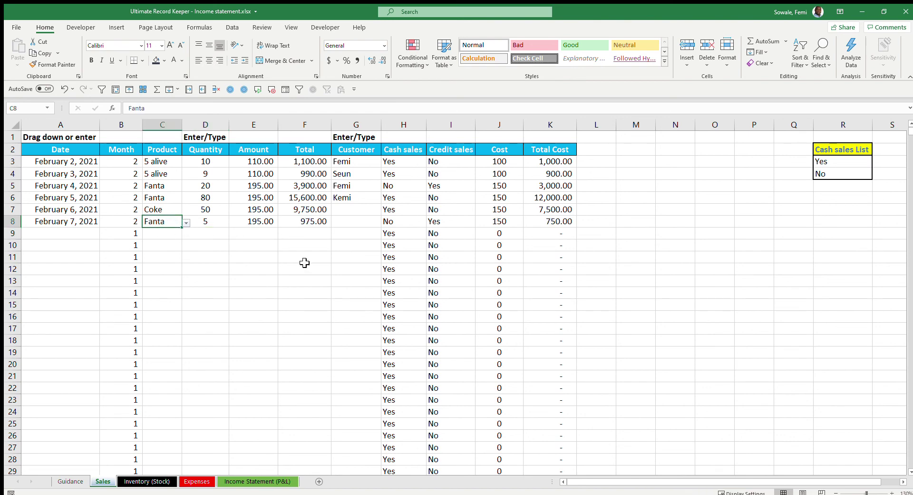
left_click(148, 481)
left_click(751, 174)
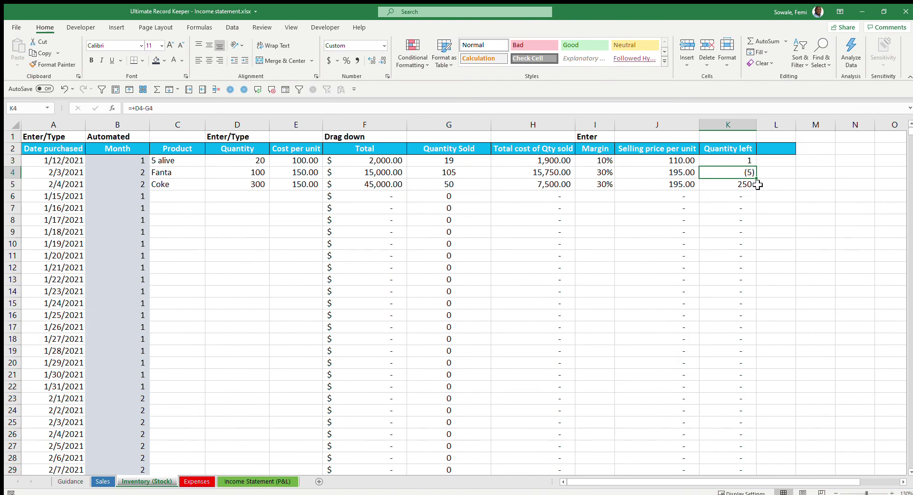
left_click(102, 481)
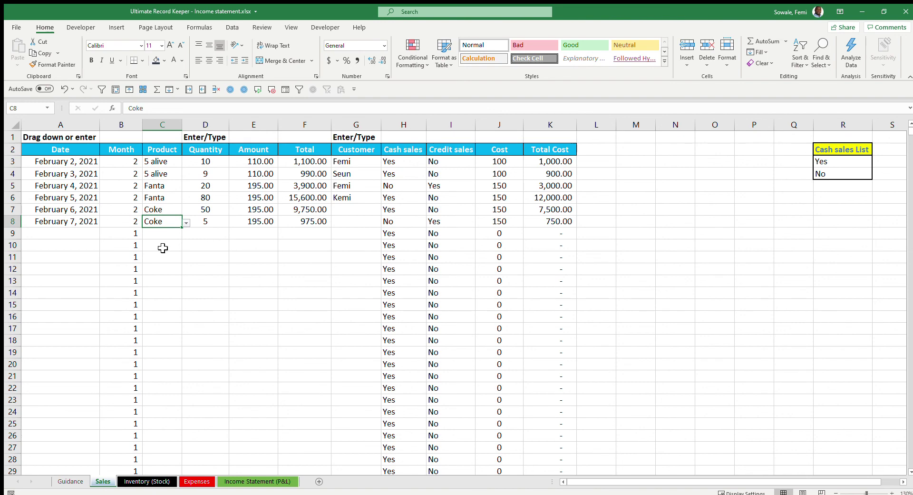
left_click(126, 482)
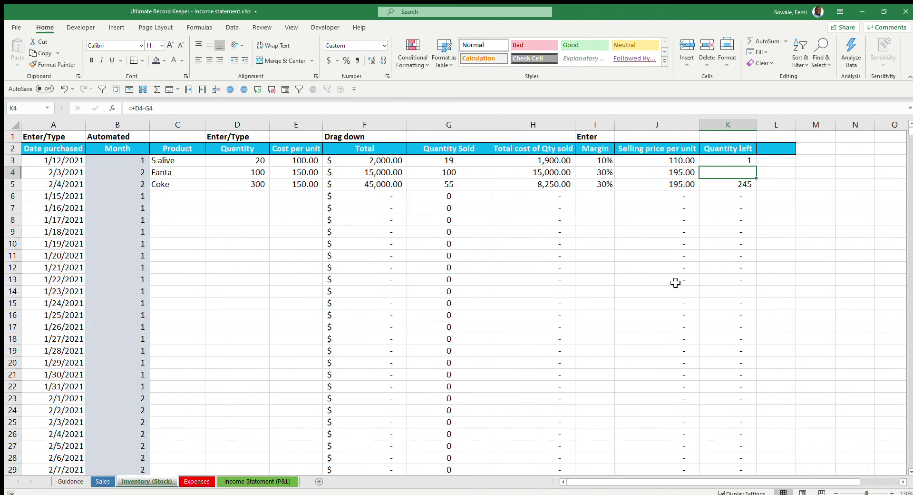
left_click(102, 482)
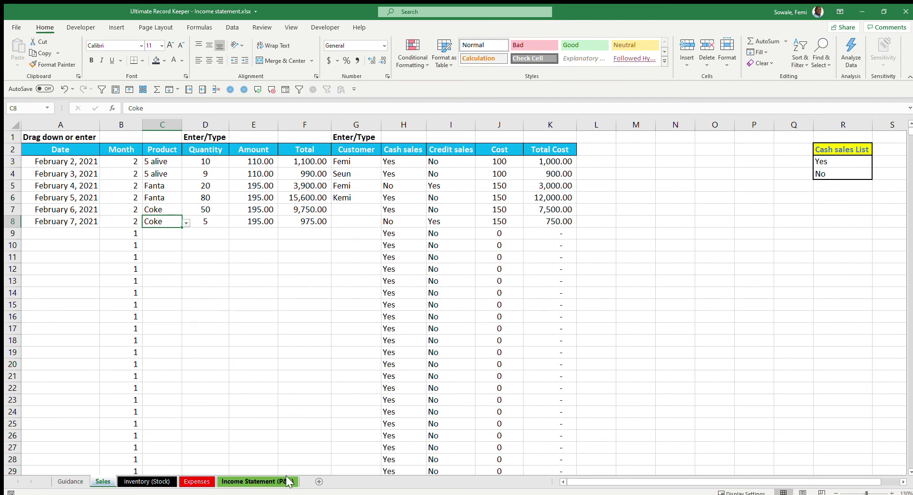
View the Income Statement (P&L) net profit formula =+C5-C7 in C8, showing 2,165.00.
left_click(266, 481)
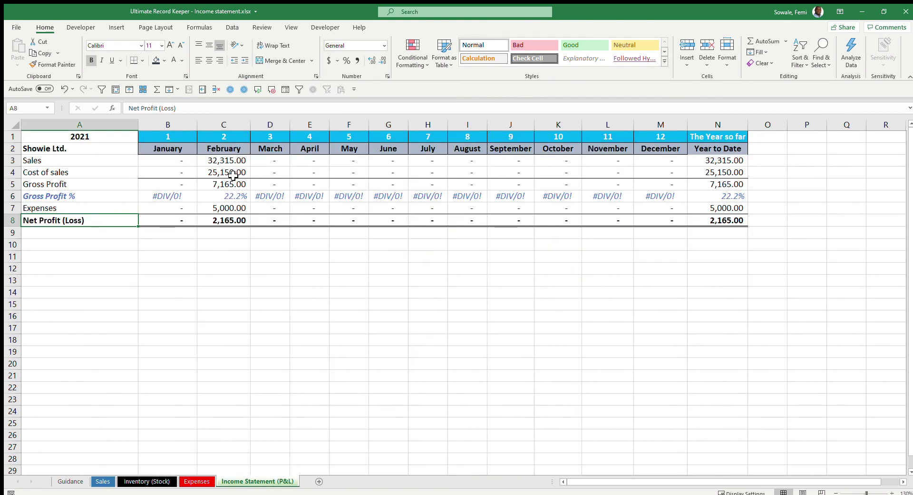
left_click(231, 221)
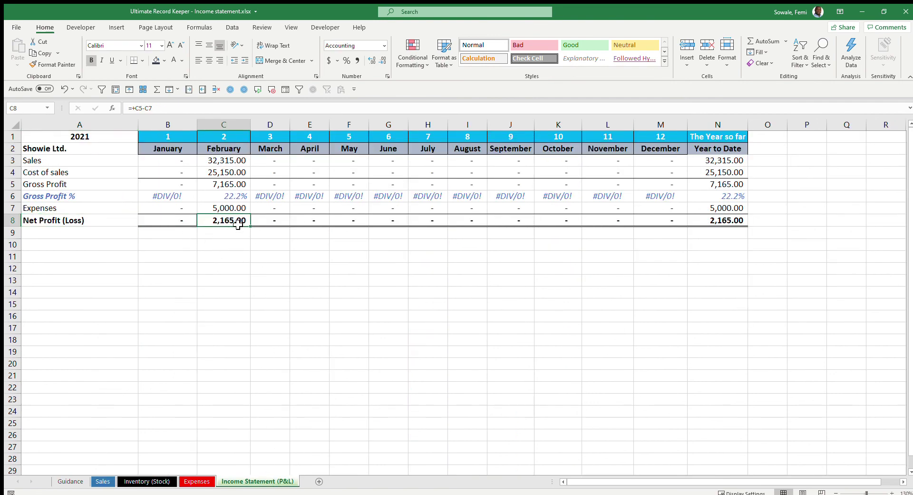